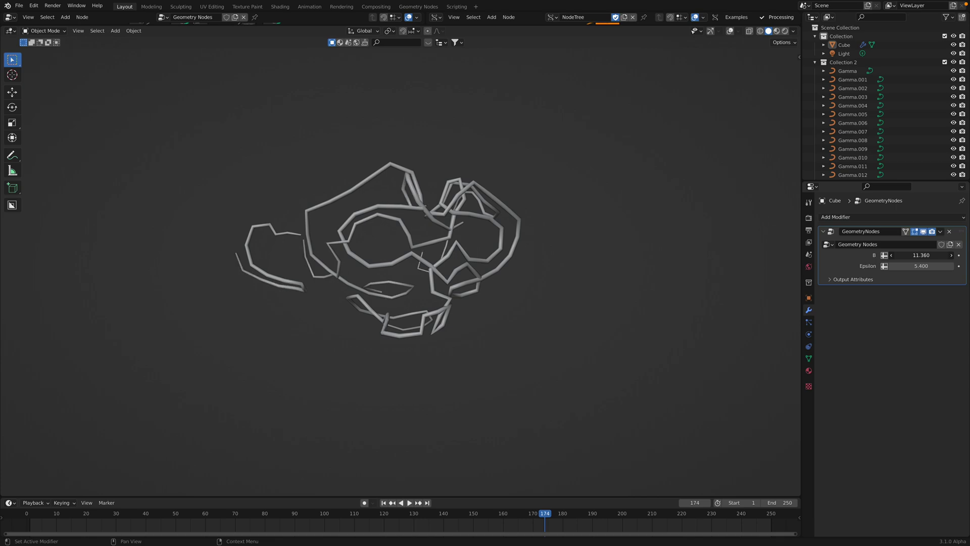
# Switch to the browser and skim the YouTube tutorial "The atom motion: Curve Parameter mask" at several points along its timeline
pyautogui.hotkey('ctrl', 'Right')
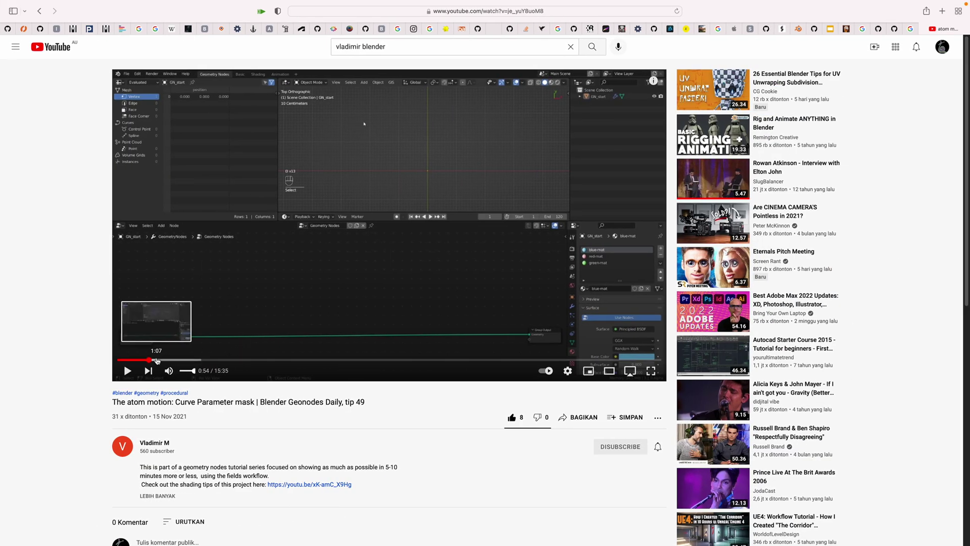
pyautogui.click(155, 360)
pyautogui.click(144, 361)
pyautogui.click(161, 360)
pyautogui.moveTo(172, 360); pyautogui.dragTo(188, 361)
pyautogui.click(184, 362)
pyautogui.click(205, 361)
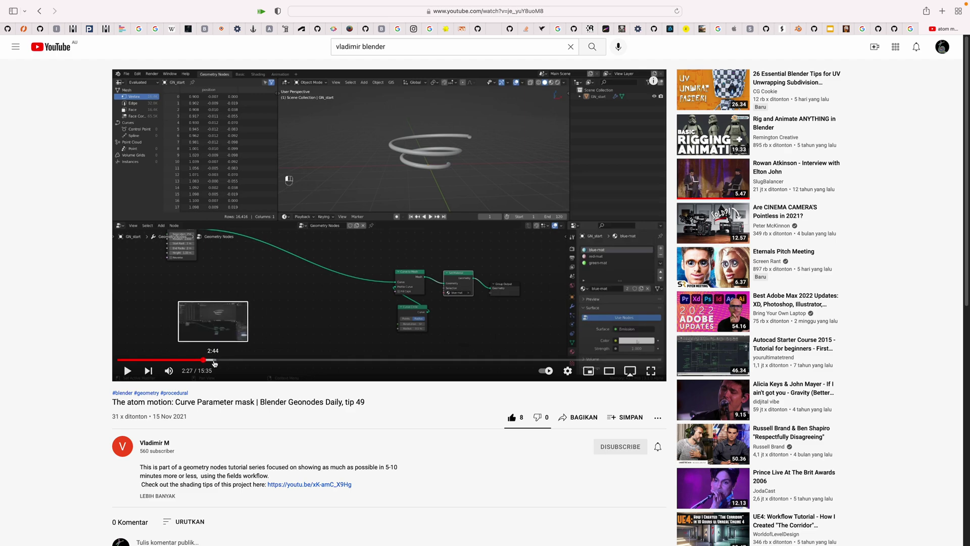
pyautogui.click(214, 359)
pyautogui.click(232, 360)
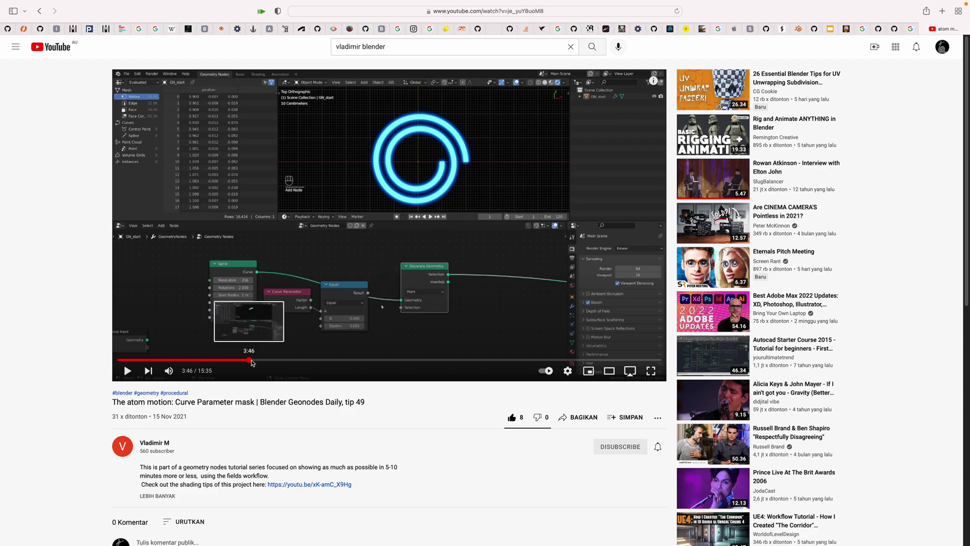
pyautogui.click(251, 360)
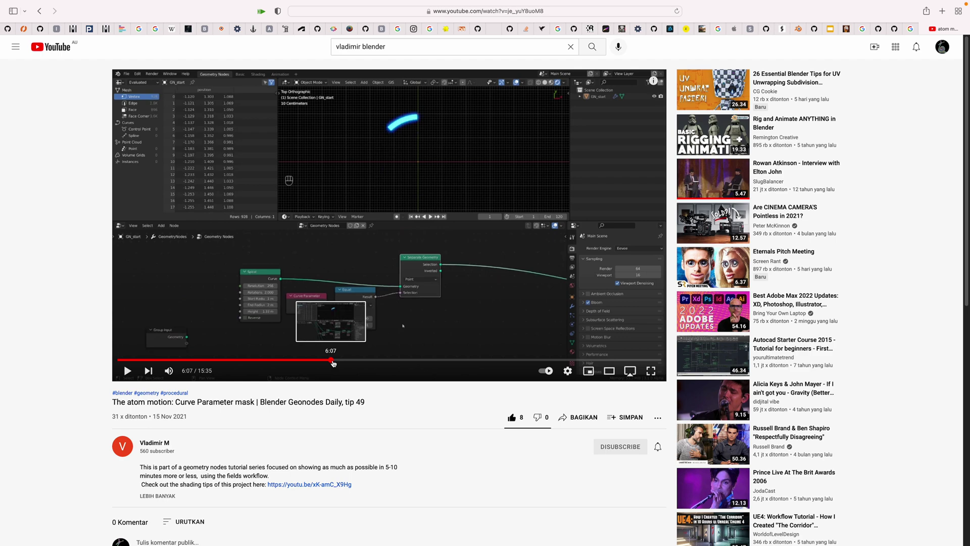
pyautogui.click(333, 360)
pyautogui.moveTo(345, 359)
pyautogui.mouseDown()
pyautogui.moveTo(384, 360)
pyautogui.moveTo(362, 359)
pyautogui.mouseUp()
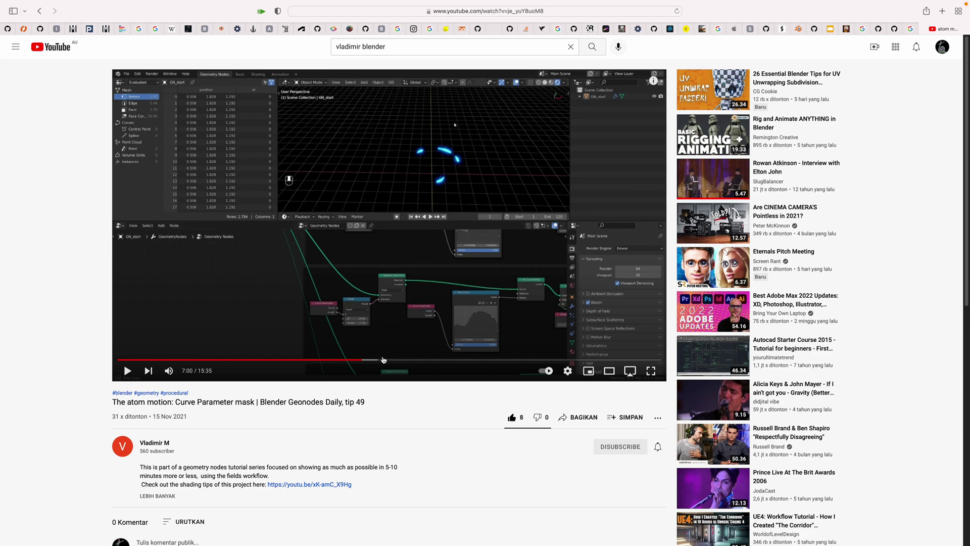
pyautogui.moveTo(401, 360); pyautogui.dragTo(317, 360)
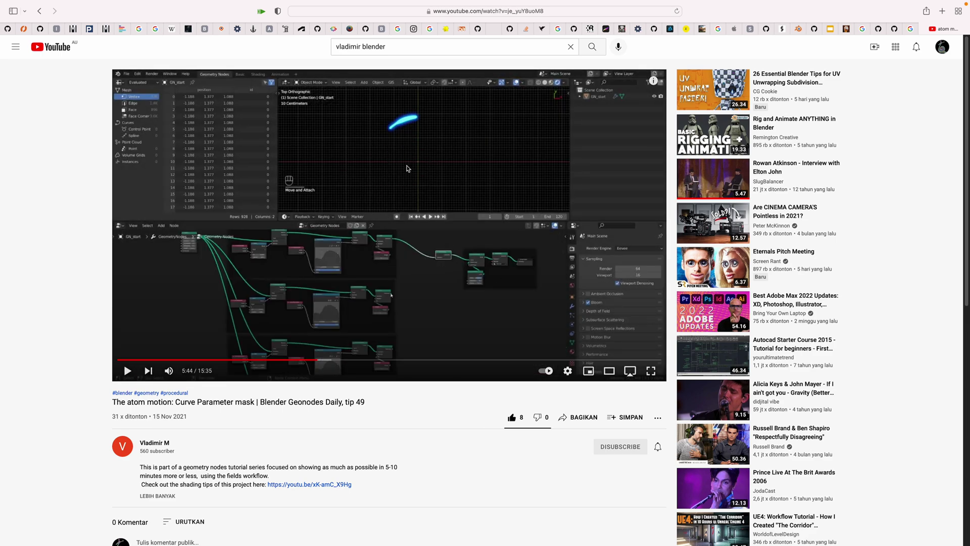
# Return to Blender, enlarge the node editors above the viewport, and set the GeometryNodes modifier's B value to 1
pyautogui.hotkey('ctrl', 'Left')
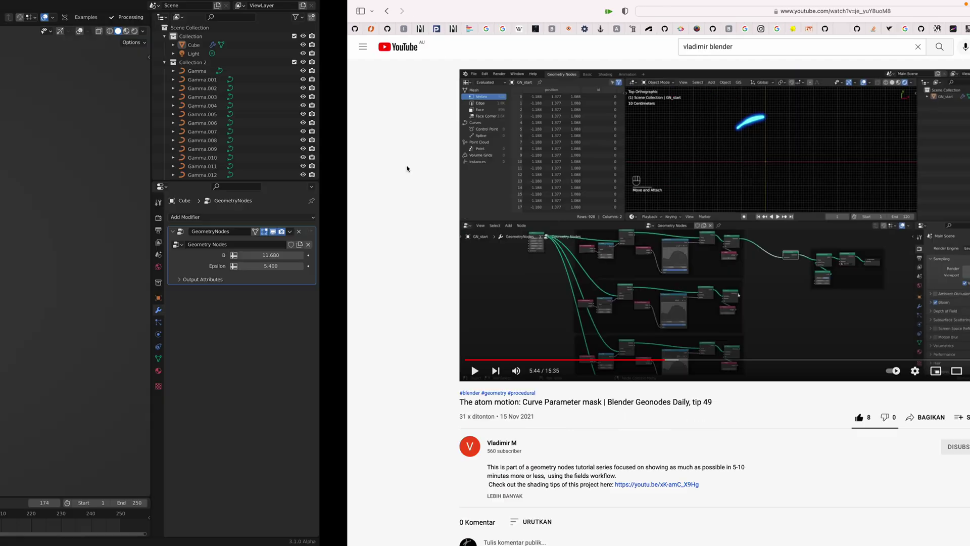
pyautogui.moveTo(909, 255)
pyautogui.mouseDown()
pyautogui.moveTo(945, 255)
pyautogui.moveTo(909, 255)
pyautogui.mouseUp()
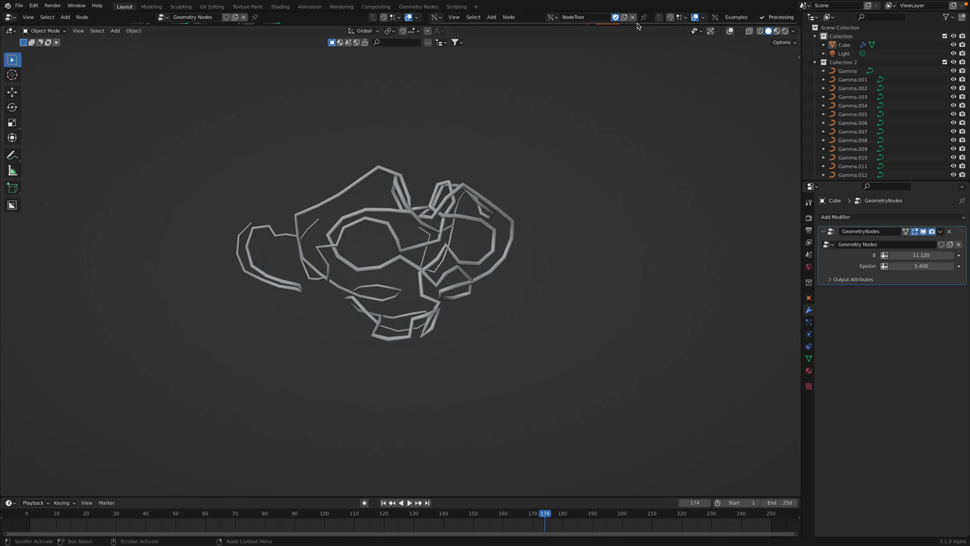
pyautogui.moveTo(633, 36); pyautogui.dragTo(632, 231)
pyautogui.moveTo(920, 255); pyautogui.dragTo(883, 255)
pyautogui.scroll(3, 581, 180)
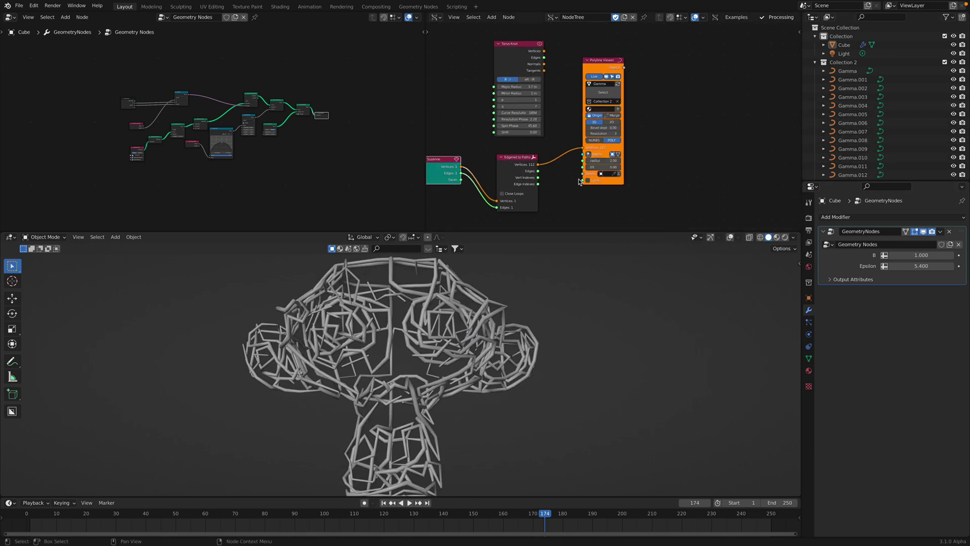
# Show the viewport overlays and enlarge the 3D viewport below the node editors
pyautogui.moveTo(581, 179); pyautogui.dragTo(599, 167, button='middle')
pyautogui.moveTo(967, 48); pyautogui.dragTo(963, 102)
pyautogui.scroll(10, 960, 101)
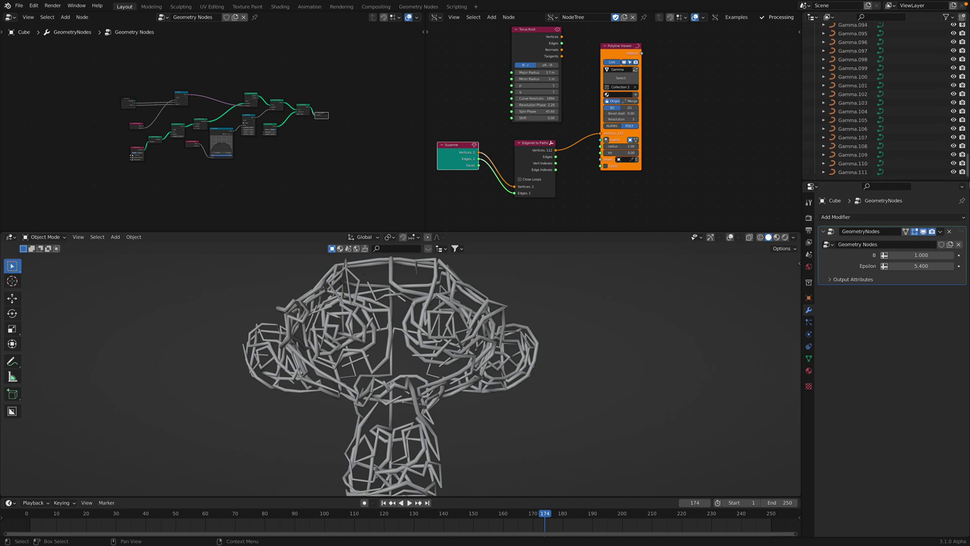
pyautogui.moveTo(542, 42); pyautogui.dragTo(557, 57, button='middle')
pyautogui.moveTo(557, 58); pyautogui.dragTo(578, 66)
pyautogui.click(731, 239)
pyautogui.moveTo(715, 232); pyautogui.dragTo(657, 143)
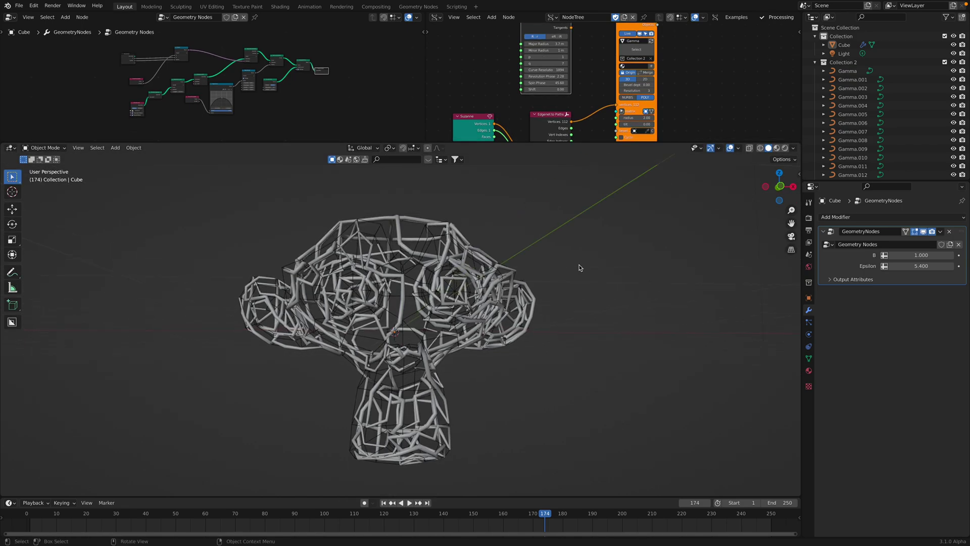
# Select a source Gamma curve on the monkey head, then reselect the generated Cube object
pyautogui.click(407, 293)
pyautogui.click(384, 274)
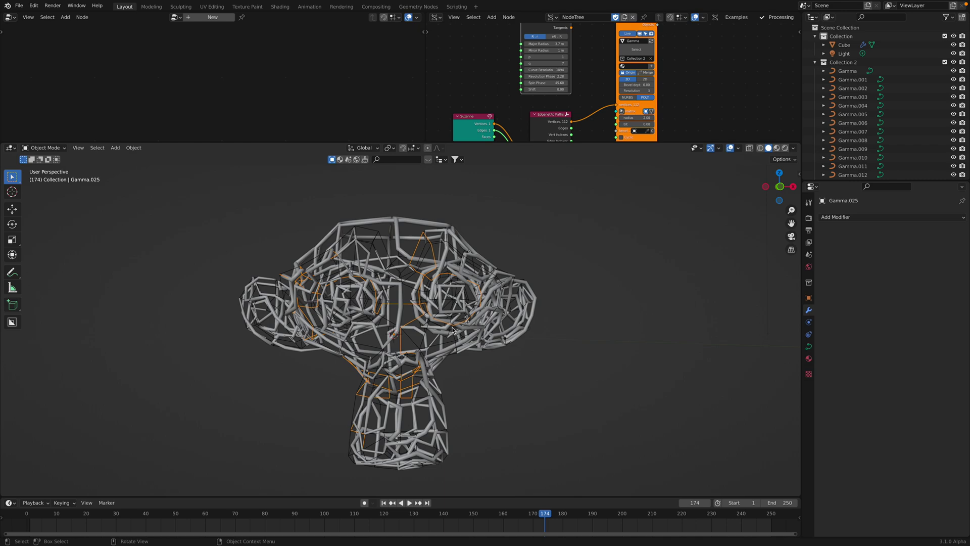
pyautogui.click(453, 327)
pyautogui.click(464, 329)
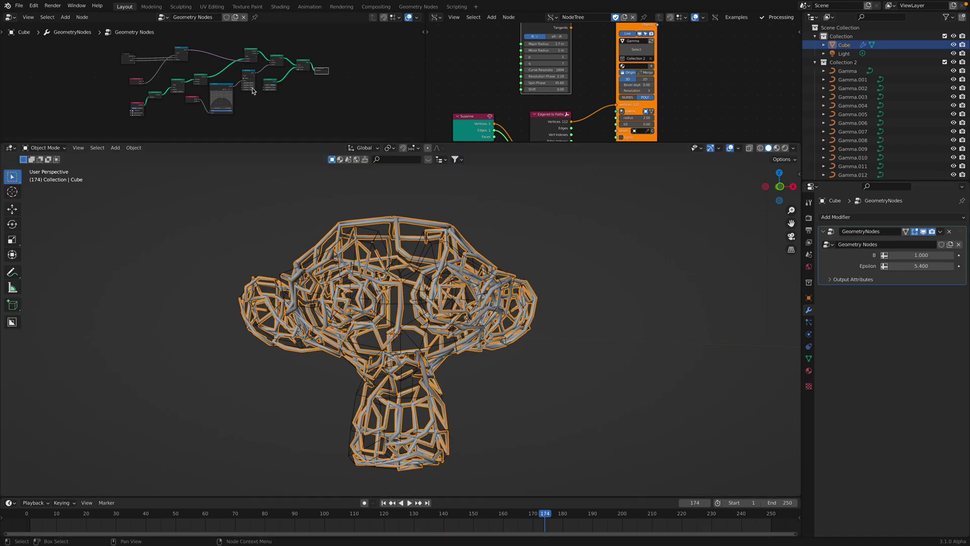
# Connect the Torus Knot node's Vertices output to the Polyline Viewer's Vertices input in place of the monkey paths
pyautogui.moveTo(252, 91); pyautogui.dragTo(235, 89, button='middle')
pyautogui.moveTo(510, 143); pyautogui.dragTo(511, 185)
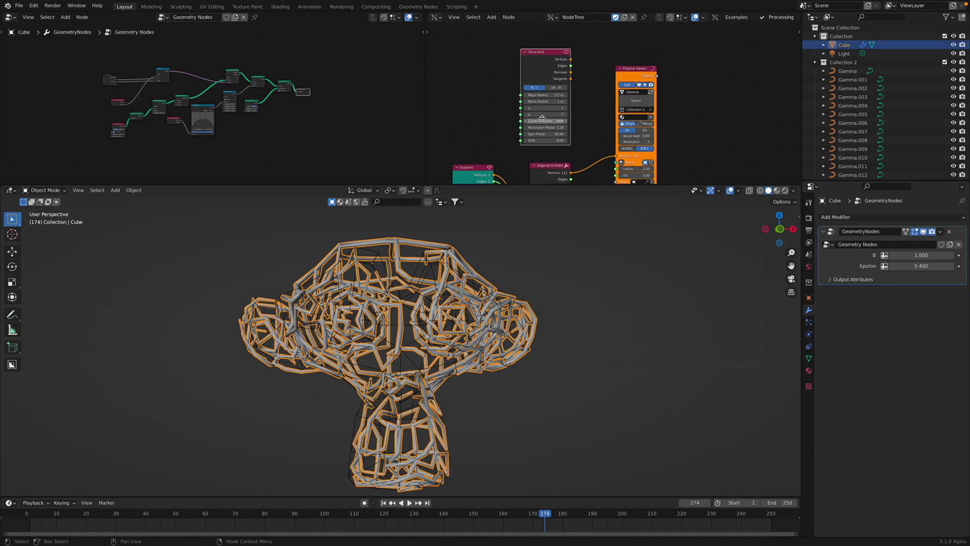
pyautogui.moveTo(615, 158); pyautogui.dragTo(615, 156)
pyautogui.scroll(-7, 528, 330)
pyautogui.moveTo(509, 337); pyautogui.dragTo(528, 359, button='middle')
pyautogui.scroll(2, 511, 126)
pyautogui.moveTo(512, 126); pyautogui.dragTo(516, 107, button='middle')
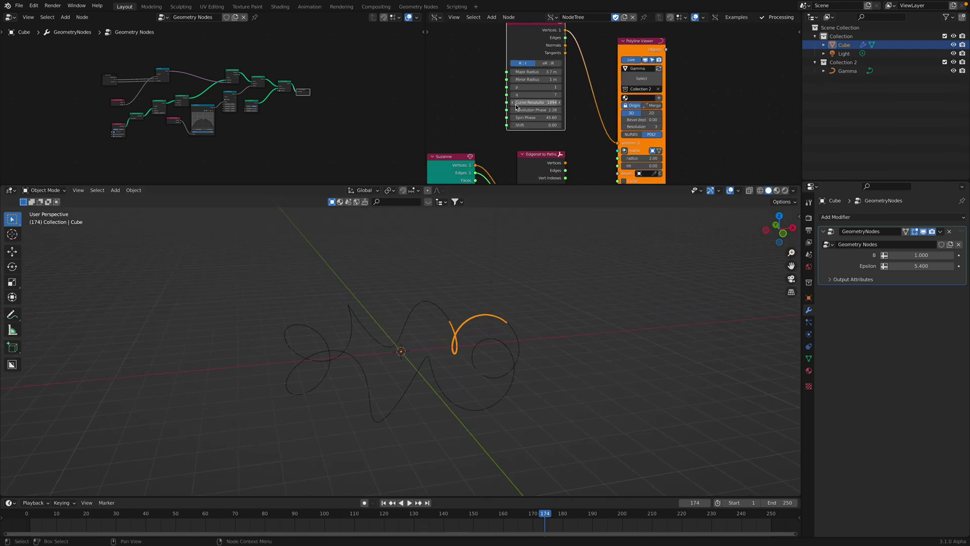
# Set the Torus Knot's q value to 29 and deselect all objects
pyautogui.moveTo(530, 95); pyautogui.dragTo(554, 94)
pyautogui.moveTo(609, 275); pyautogui.dragTo(587, 277, button='middle')
pyautogui.hotkey('alt', 'a')
# Set the GeometryNodes modifier's B to 85.96 and Epsilon to 44.62
pyautogui.scroll(3, 547, 319)
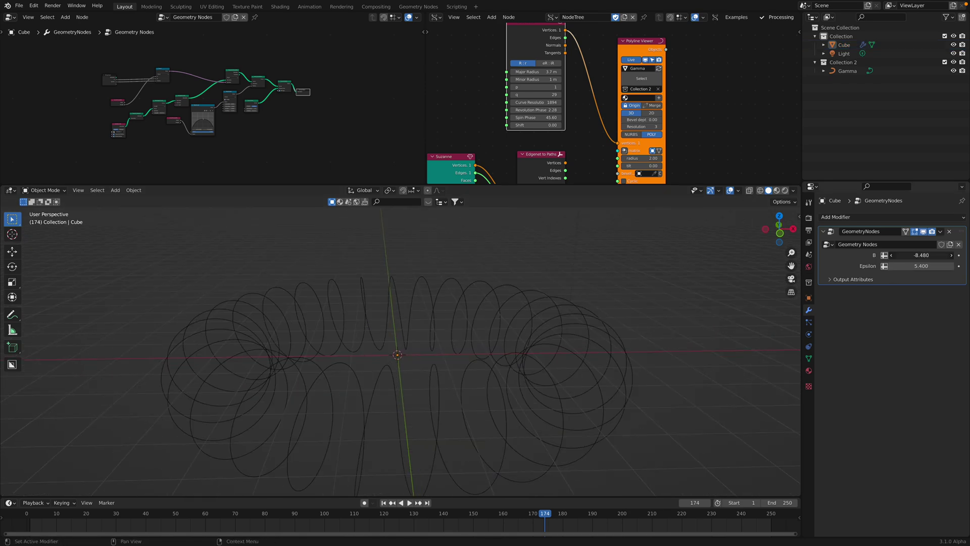
pyautogui.scroll(6, 262, 122)
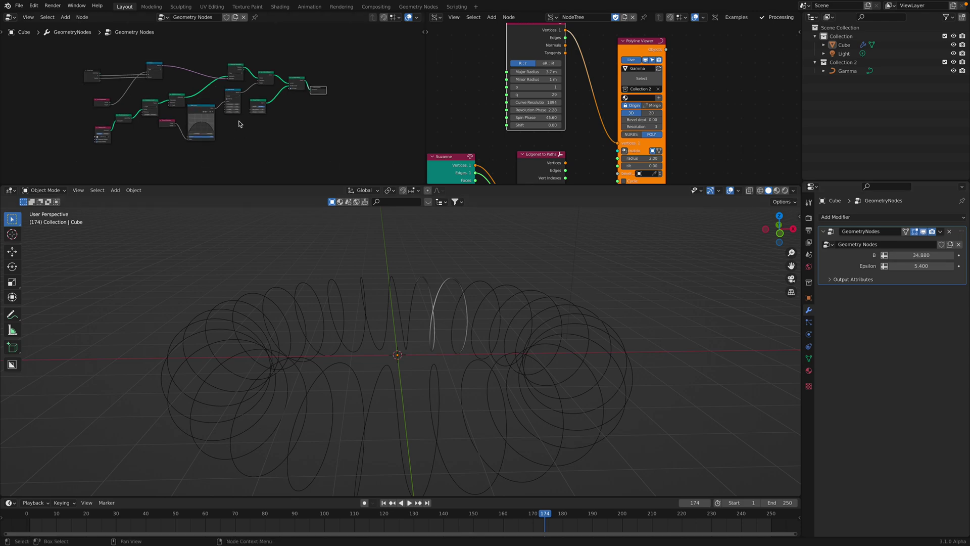
pyautogui.moveTo(273, 129); pyautogui.dragTo(338, 129)
pyautogui.moveTo(434, 319); pyautogui.dragTo(590, 317, button='middle')
pyautogui.moveTo(902, 266); pyautogui.dragTo(948, 255)
# Highlight the source Gamma curve in the viewport, then make the Cube the active object again
pyautogui.click(490, 302)
pyautogui.moveTo(418, 350); pyautogui.dragTo(364, 326, button='middle')
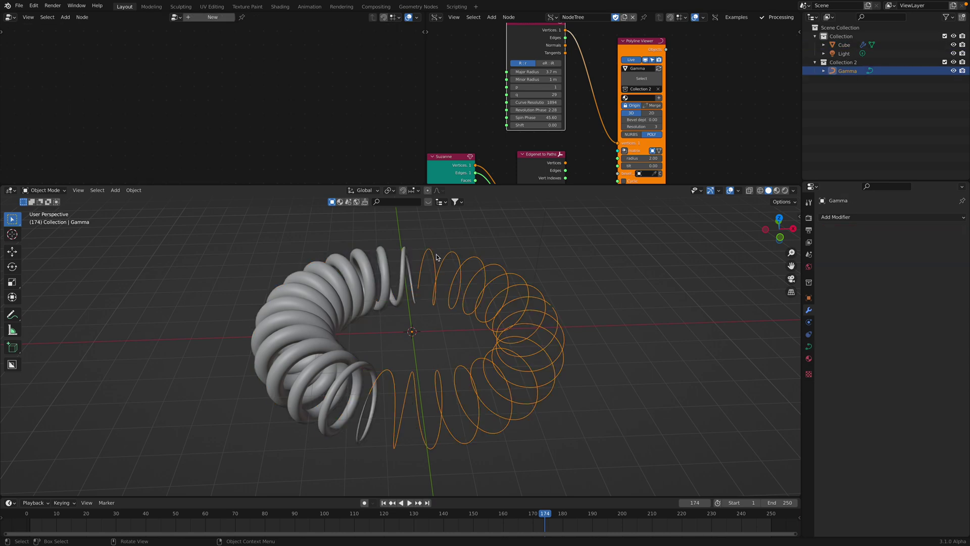
pyautogui.click(492, 277)
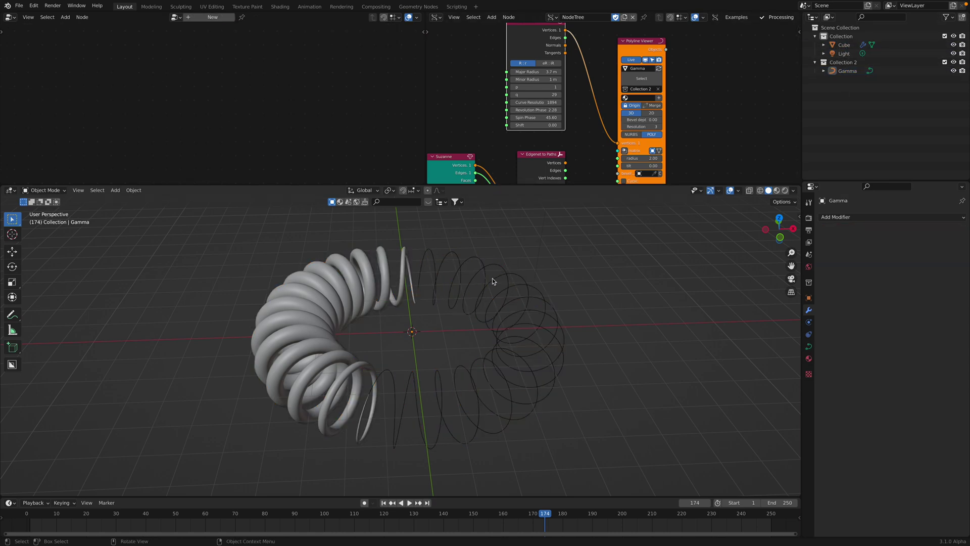
pyautogui.click(463, 308)
pyautogui.click(854, 46)
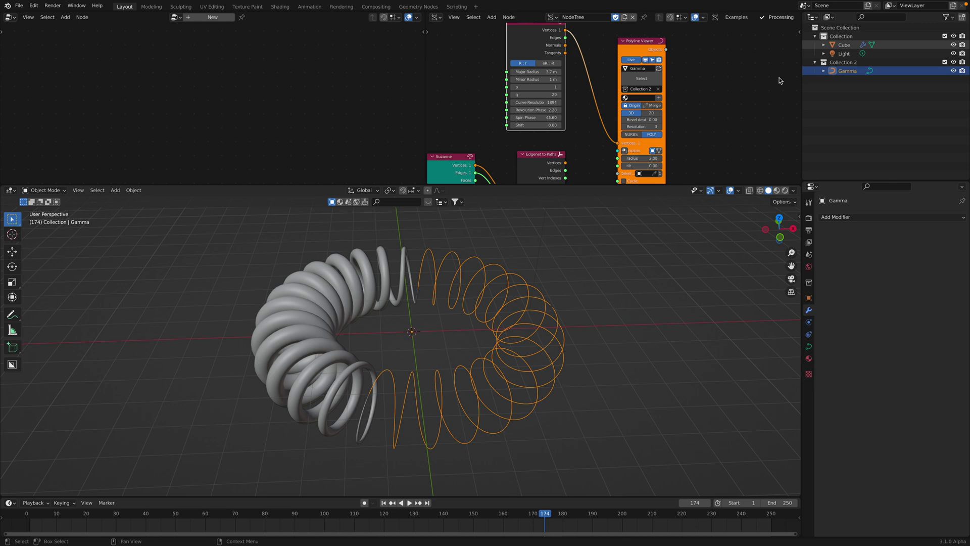
# Enlarge the geometry node editor in height and width to fit the Cube's node graph
pyautogui.moveTo(394, 185); pyautogui.dragTo(394, 229)
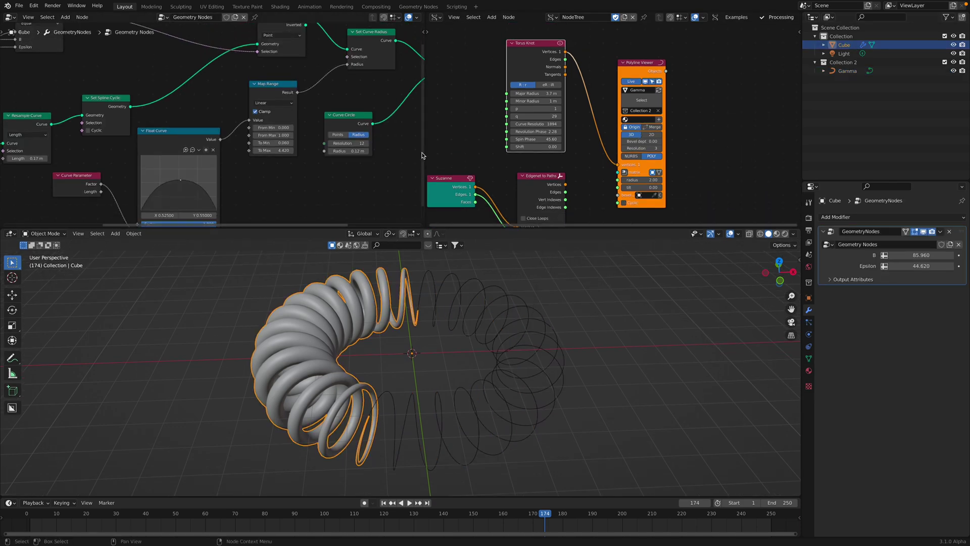
pyautogui.moveTo(426, 153); pyautogui.dragTo(567, 150)
pyautogui.scroll(-3, 348, 138)
pyautogui.moveTo(348, 139); pyautogui.dragTo(393, 135, button='middle')
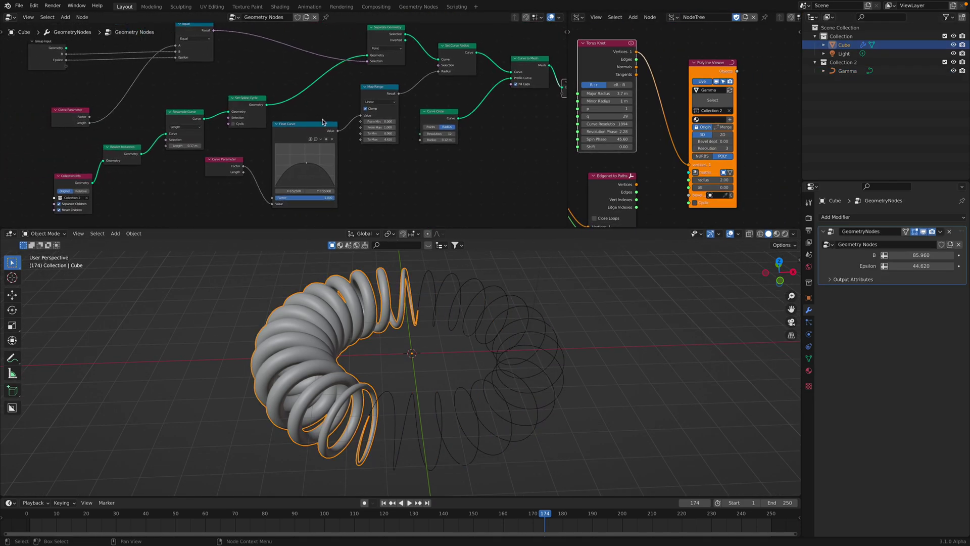
pyautogui.scroll(-3, 393, 135)
pyautogui.scroll(1, 303, 123)
# Rearrange the Set Spline Cyclic, Resample Curve, Realize Instances and Collection Info nodes into a diagonal chain
pyautogui.moveTo(253, 102); pyautogui.dragTo(276, 71)
pyautogui.moveTo(206, 116); pyautogui.dragTo(218, 93)
pyautogui.moveTo(150, 143); pyautogui.dragTo(166, 124)
pyautogui.moveTo(105, 172); pyautogui.dragTo(113, 146)
pyautogui.moveTo(113, 146); pyautogui.dragTo(149, 162, button='middle')
pyautogui.scroll(4, 149, 163)
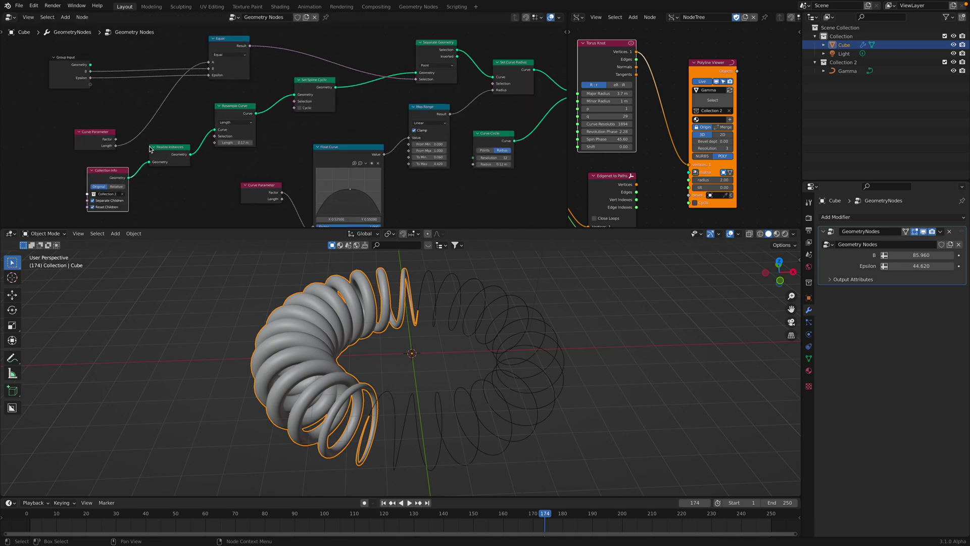
# Reposition the Realize Instances node between the Collection Info and Resample Curve nodes
pyautogui.moveTo(48, 212); pyautogui.dragTo(86, 188, button='middle')
pyautogui.moveTo(152, 162); pyautogui.dragTo(140, 169, button='middle')
pyautogui.moveTo(178, 132); pyautogui.dragTo(174, 145)
pyautogui.scroll(2, 198, 143)
pyautogui.moveTo(174, 148); pyautogui.dragTo(168, 145, button='middle')
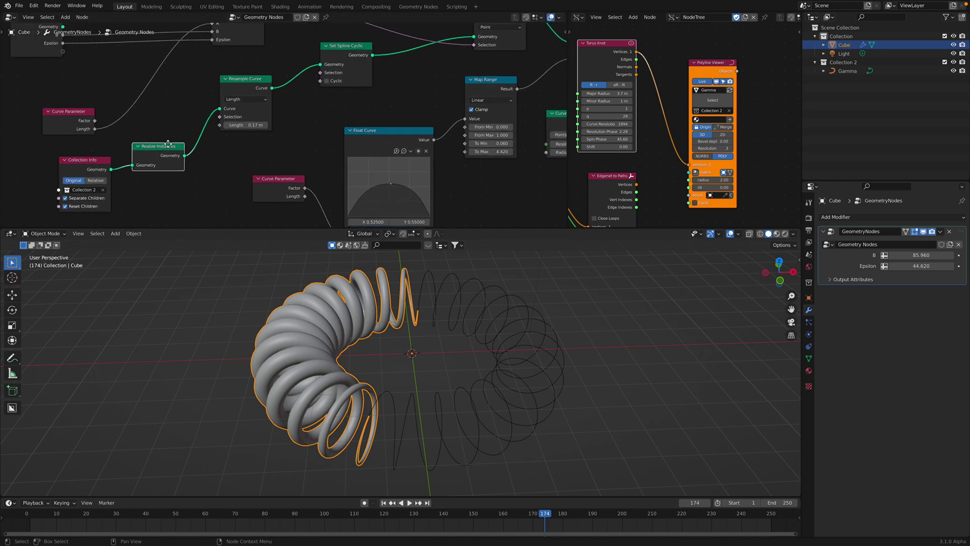
pyautogui.moveTo(169, 156); pyautogui.dragTo(163, 144)
pyautogui.moveTo(221, 127); pyautogui.dragTo(180, 147, button='middle')
# Adjust the positions of the Set Spline Cyclic and Separate Geometry nodes
pyautogui.scroll(-1, 225, 108)
pyautogui.scroll(-1, 258, 124)
pyautogui.moveTo(294, 102); pyautogui.dragTo(285, 110)
pyautogui.moveTo(285, 110); pyautogui.dragTo(268, 129, button='middle')
pyautogui.moveTo(392, 79); pyautogui.dragTo(384, 70)
pyautogui.scroll(-1, 338, 79)
pyautogui.moveTo(333, 77); pyautogui.dragTo(326, 65, button='middle')
# Group the Equal, Group Input and Curve Parameter nodes together above the Resample Curve chain
pyautogui.moveTo(168, 66); pyautogui.dragTo(188, 55)
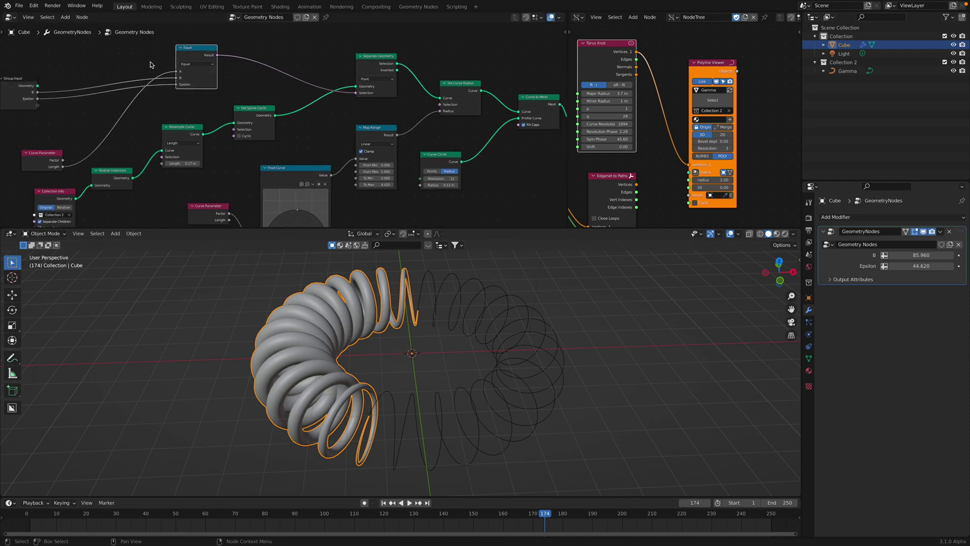
pyautogui.moveTo(88, 62); pyautogui.dragTo(236, 80, button='middle')
pyautogui.moveTo(171, 96); pyautogui.dragTo(227, 64)
pyautogui.scroll(3, 293, 84)
pyautogui.moveTo(293, 85); pyautogui.dragTo(212, 80, button='middle')
pyautogui.moveTo(291, 60); pyautogui.dragTo(318, 56)
pyautogui.scroll(-1, 194, 133)
pyautogui.moveTo(184, 138); pyautogui.dragTo(202, 164, button='middle')
pyautogui.moveTo(115, 212); pyautogui.dragTo(230, 77)
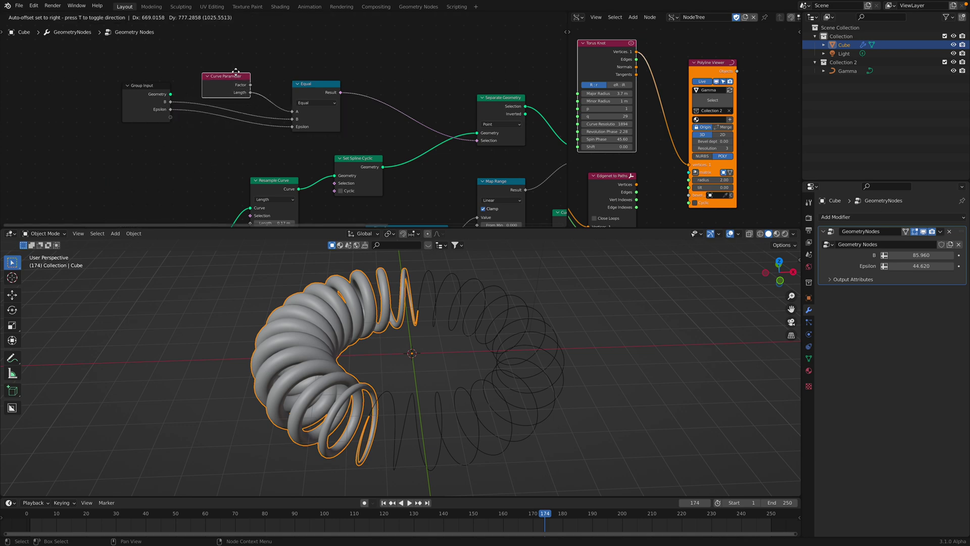
# Reposition the Equal node beside the Curve Parameter and Group Input nodes
pyautogui.scroll(1, 235, 75)
pyautogui.moveTo(266, 86); pyautogui.dragTo(225, 96, button='middle')
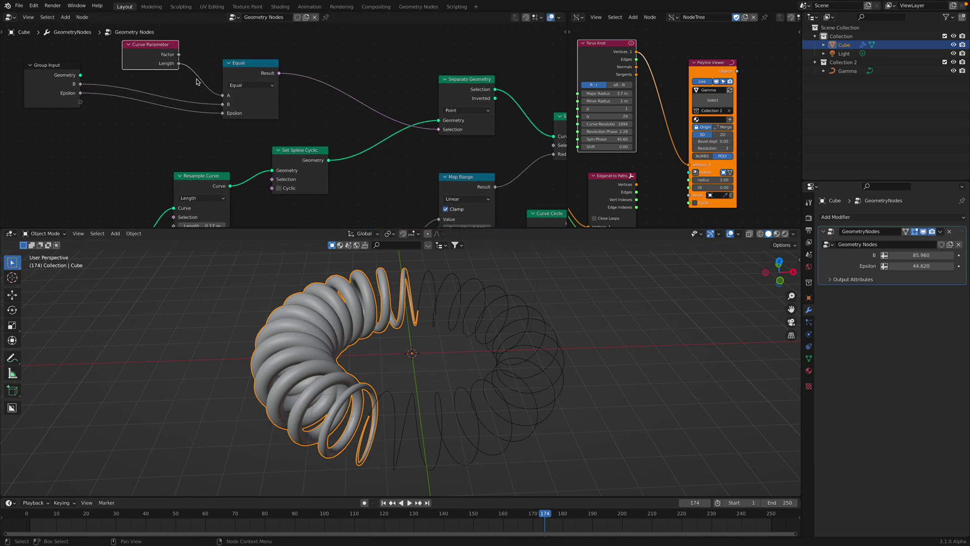
pyautogui.scroll(-1, 194, 83)
pyautogui.scroll(-2, 196, 76)
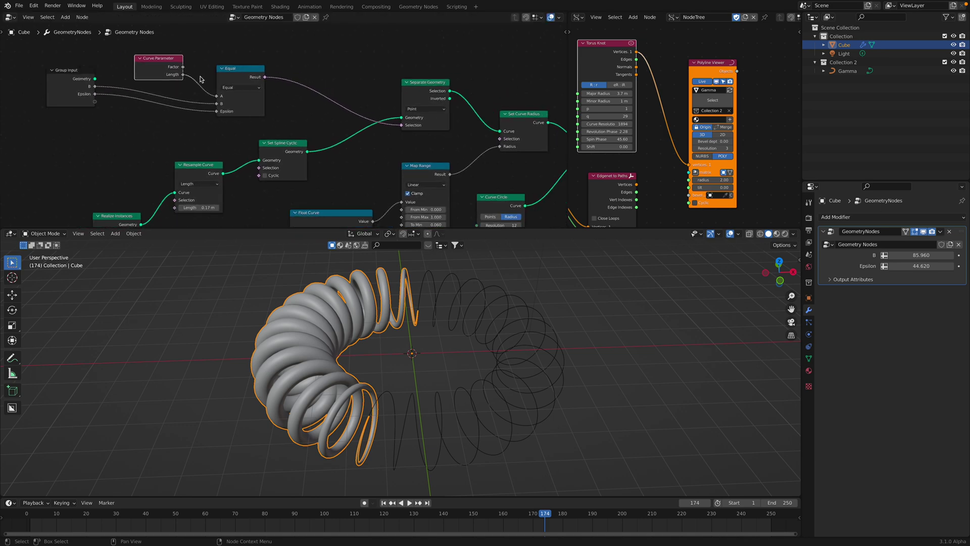
pyautogui.moveTo(182, 69); pyautogui.dragTo(230, 65)
pyautogui.scroll(1, 236, 71)
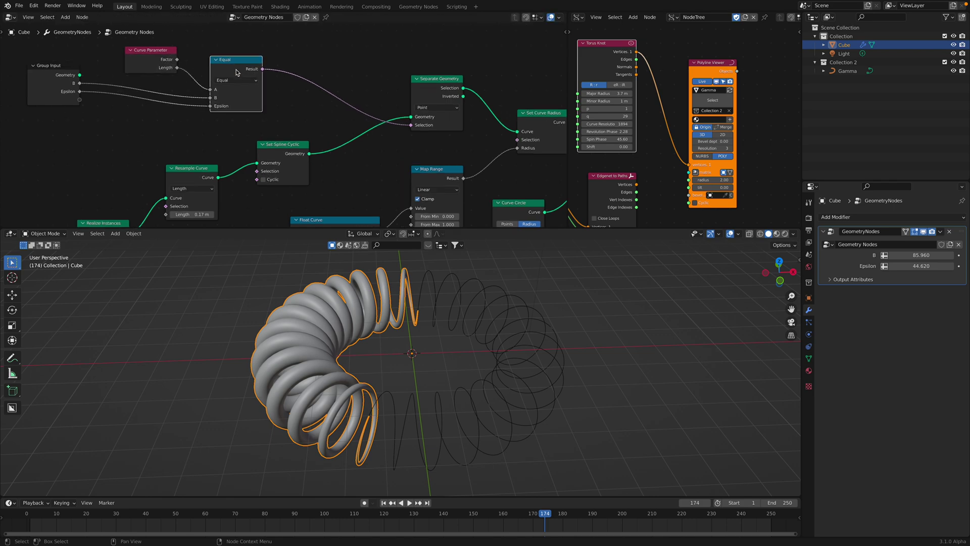
pyautogui.moveTo(228, 60); pyautogui.dragTo(219, 58, button='middle')
pyautogui.moveTo(224, 63); pyautogui.dragTo(229, 66)
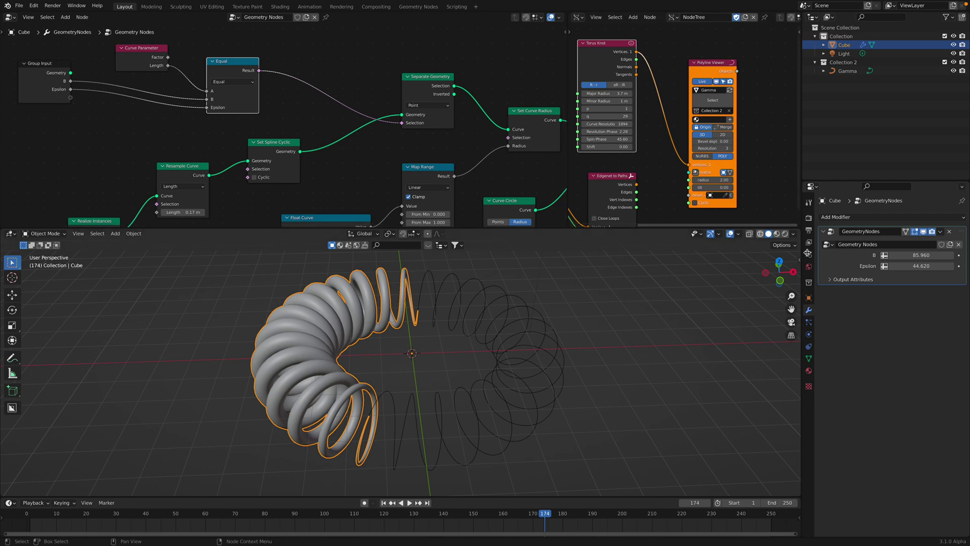
# Set the modifier's B to 116.44 and Epsilon to 19.64
pyautogui.moveTo(920, 255)
pyautogui.mouseDown()
pyautogui.moveTo(949, 255)
pyautogui.moveTo(921, 256)
pyautogui.moveTo(925, 266)
pyautogui.moveTo(903, 256)
pyautogui.moveTo(934, 255)
pyautogui.moveTo(909, 255)
pyautogui.moveTo(934, 255)
pyautogui.moveTo(910, 255)
pyautogui.moveTo(922, 255)
pyautogui.mouseUp()
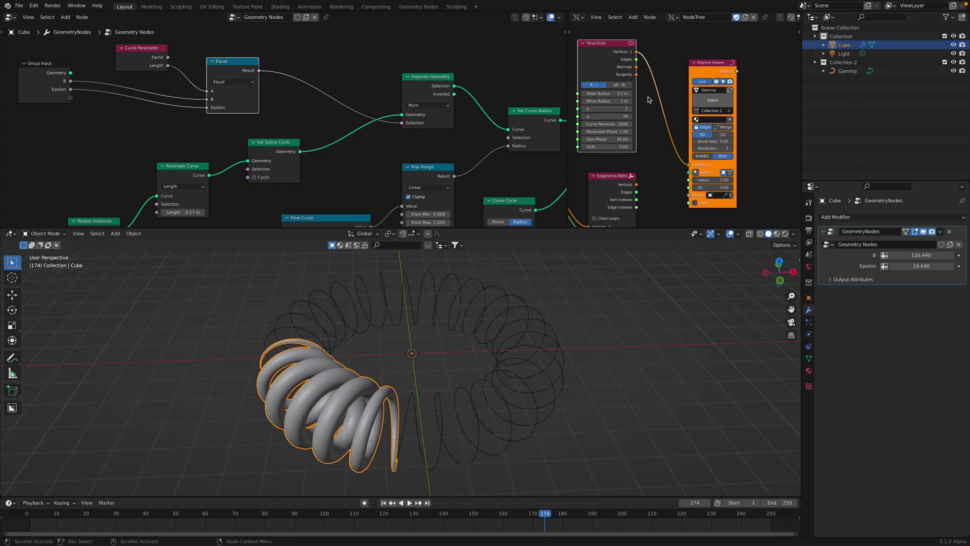
pyautogui.scroll(-1, 227, 121)
pyautogui.moveTo(464, 171); pyautogui.dragTo(414, 127, button='middle')
# Set the Torus Knot's q to 33 and its Curve Resolution to 506
pyautogui.moveTo(610, 118); pyautogui.dragTo(616, 122, button='middle')
pyautogui.moveTo(622, 119)
pyautogui.mouseDown()
pyautogui.moveTo(632, 118)
pyautogui.moveTo(620, 119)
pyautogui.mouseUp()
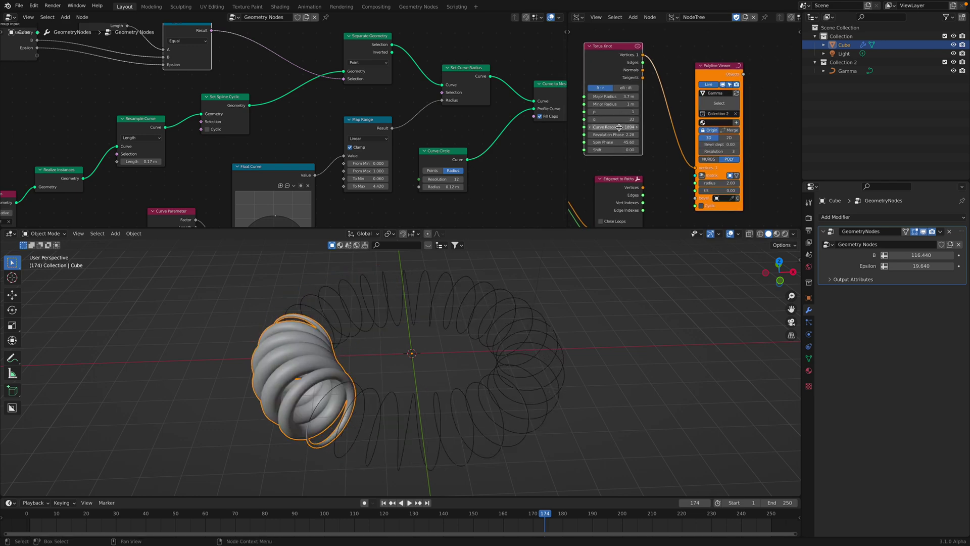
pyautogui.moveTo(621, 127); pyautogui.dragTo(606, 127)
# Set the modifier's B to 122.54 and save the file
pyautogui.moveTo(908, 254); pyautogui.dragTo(918, 254)
pyautogui.scroll(-2, 382, 152)
pyautogui.hotkey('ctrl', 's')
# Reposition the Separate Geometry node between the Equal and Set Curve Radius nodes
pyautogui.moveTo(342, 79); pyautogui.dragTo(342, 101, button='middle')
pyautogui.moveTo(342, 63); pyautogui.dragTo(324, 60)
pyautogui.scroll(2, 319, 66)
pyautogui.moveTo(297, 66); pyautogui.dragTo(305, 89, button='middle')
pyautogui.moveTo(337, 74)
pyautogui.mouseDown()
pyautogui.moveTo(350, 64)
pyautogui.moveTo(344, 71)
pyautogui.mouseUp()
pyautogui.moveTo(323, 74); pyautogui.dragTo(369, 89, button='middle')
pyautogui.scroll(2, 375, 85)
# Check the selection of the source curve and the coil mesh, leaving the coil mesh selected
pyautogui.click(465, 288)
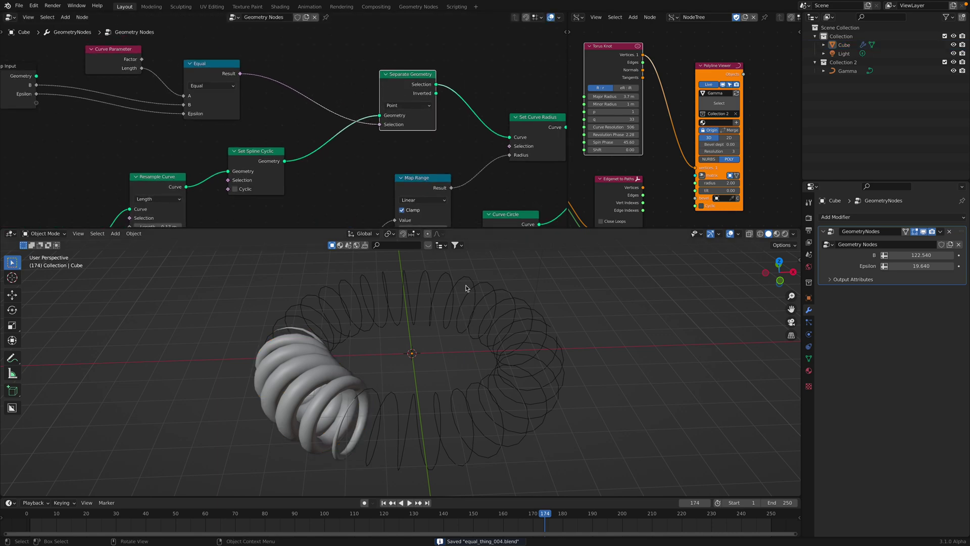
pyautogui.click(466, 291)
pyautogui.click(312, 358)
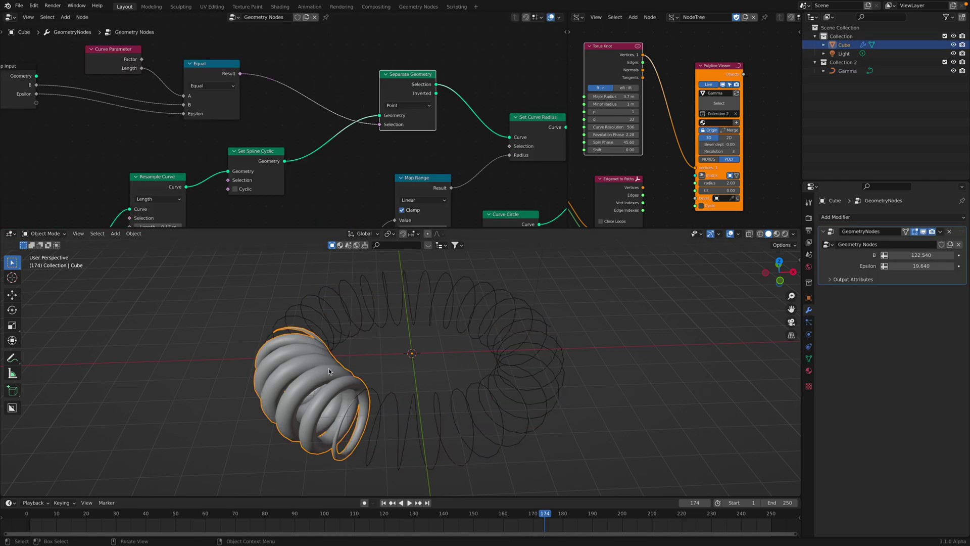
# Connect the Separate Geometry node's Inverted output to the Set Curve Radius node's Curve input
pyautogui.moveTo(397, 105); pyautogui.dragTo(360, 97, button='middle')
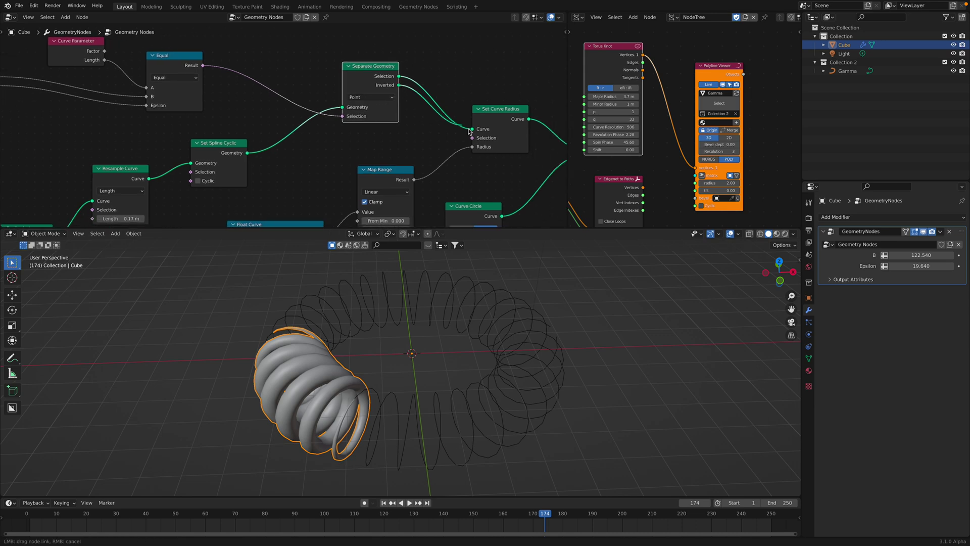
pyautogui.moveTo(466, 129); pyautogui.dragTo(472, 129)
pyautogui.moveTo(425, 374); pyautogui.dragTo(427, 400, button='middle')
pyautogui.moveTo(369, 88); pyautogui.dragTo(322, 50, button='middle')
pyautogui.scroll(-2, 320, 76)
pyautogui.moveTo(249, 174); pyautogui.dragTo(233, 124, button='middle')
pyautogui.scroll(-1, 283, 168)
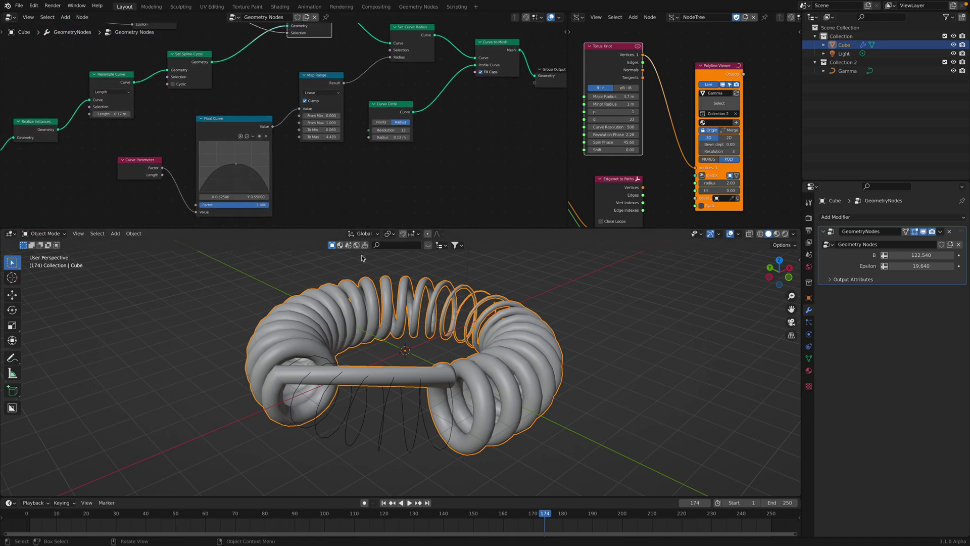
# Try inserting a Set Spline Cyclic node between Separate Geometry's Inverted output and Set Curve Radius
pyautogui.moveTo(334, 30); pyautogui.dragTo(319, 103, button='middle')
pyautogui.moveTo(318, 80); pyautogui.dragTo(336, 79)
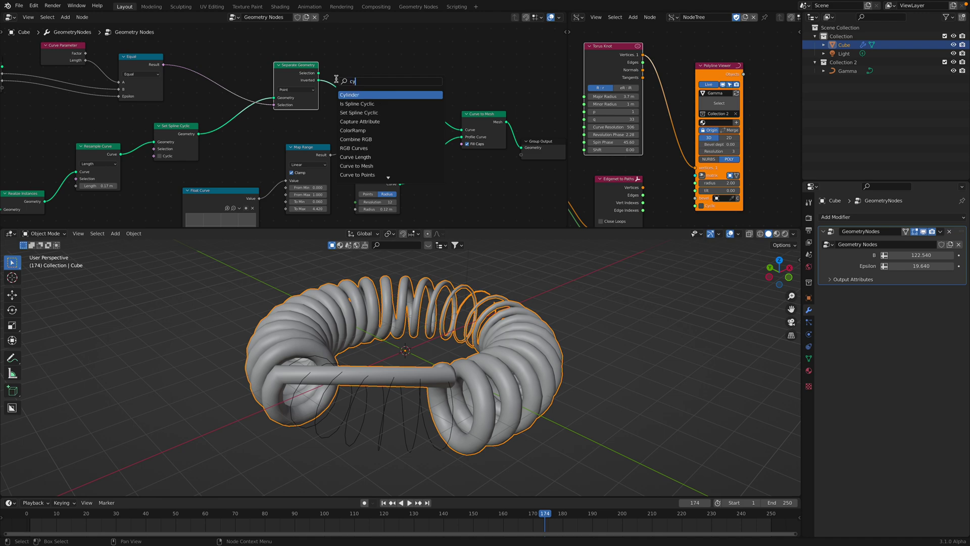
pyautogui.write('cyc')
pyautogui.press('Down')
pyautogui.press('Return')
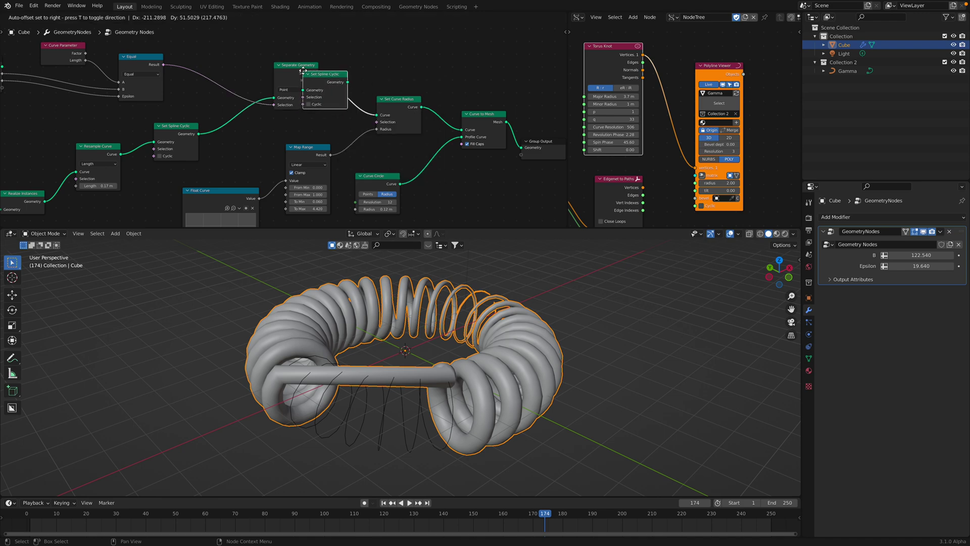
pyautogui.click(361, 110)
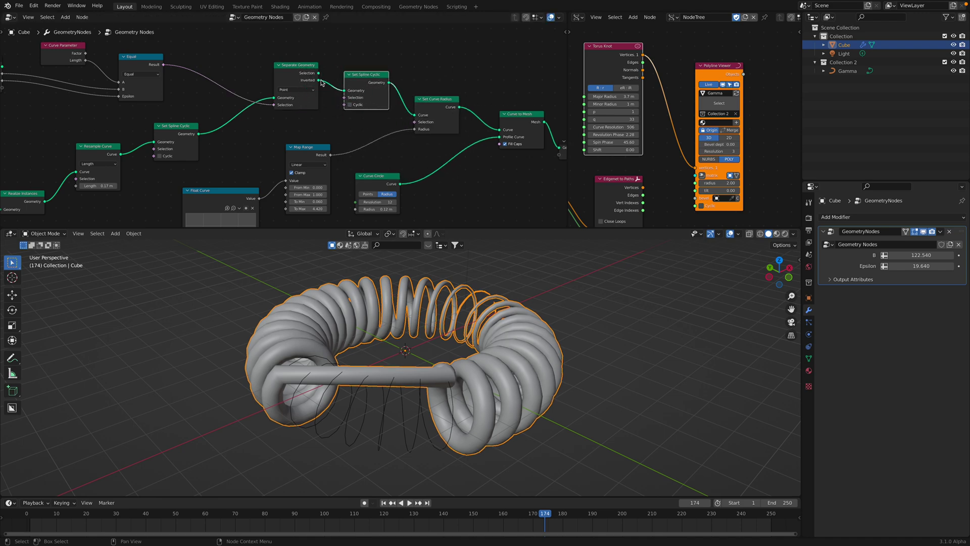
pyautogui.hotkey('ctrl', 'x')
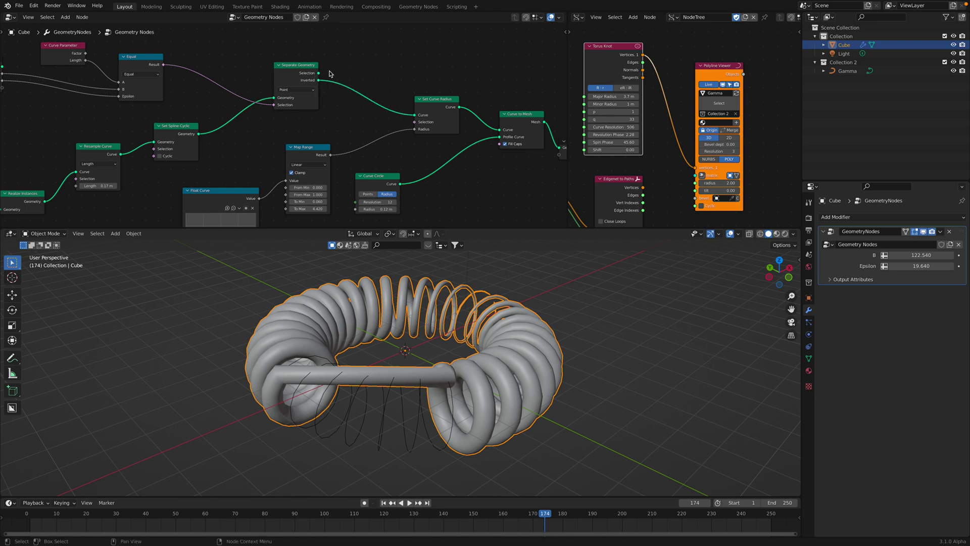
# Reconnect Separate Geometry's Selection output to the Set Curve Radius node and tidy the surrounding nodes
pyautogui.moveTo(418, 117); pyautogui.dragTo(416, 115)
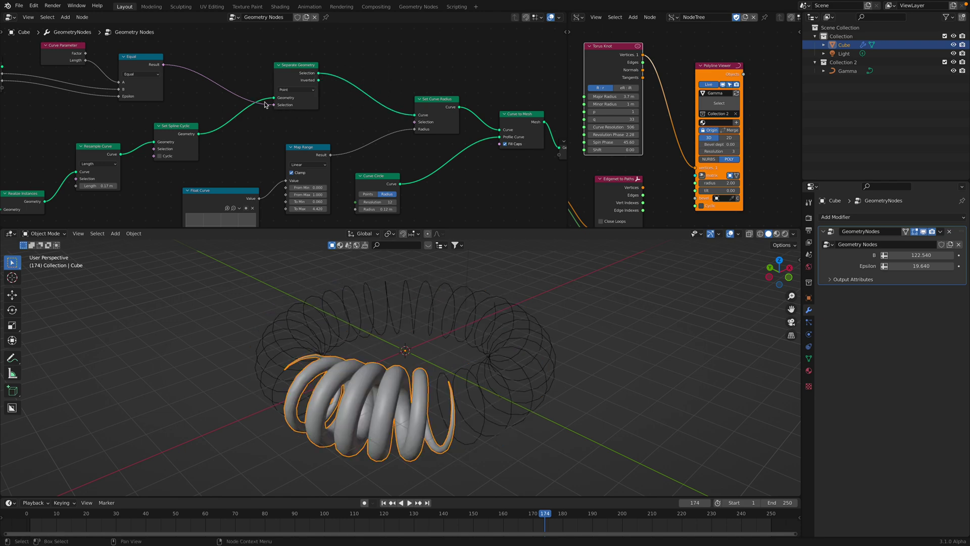
pyautogui.moveTo(265, 103); pyautogui.dragTo(256, 97, button='middle')
pyautogui.moveTo(330, 117); pyautogui.dragTo(305, 98, button='middle')
pyautogui.moveTo(403, 79); pyautogui.dragTo(393, 76)
pyautogui.moveTo(279, 124); pyautogui.dragTo(280, 109)
pyautogui.moveTo(269, 125); pyautogui.dragTo(275, 105, button='middle')
pyautogui.moveTo(206, 150); pyautogui.dragTo(218, 132)
pyautogui.moveTo(324, 175); pyautogui.dragTo(325, 189, button='middle')
pyautogui.moveTo(337, 300); pyautogui.dragTo(332, 306, button='middle')
pyautogui.moveTo(260, 57); pyautogui.dragTo(262, 69, button='middle')
pyautogui.moveTo(266, 47); pyautogui.dragTo(279, 45)
# With the coil mesh selected, move the Equal node nearer to Separate Geometry and set the modifier's B to 118.3
pyautogui.click(422, 317)
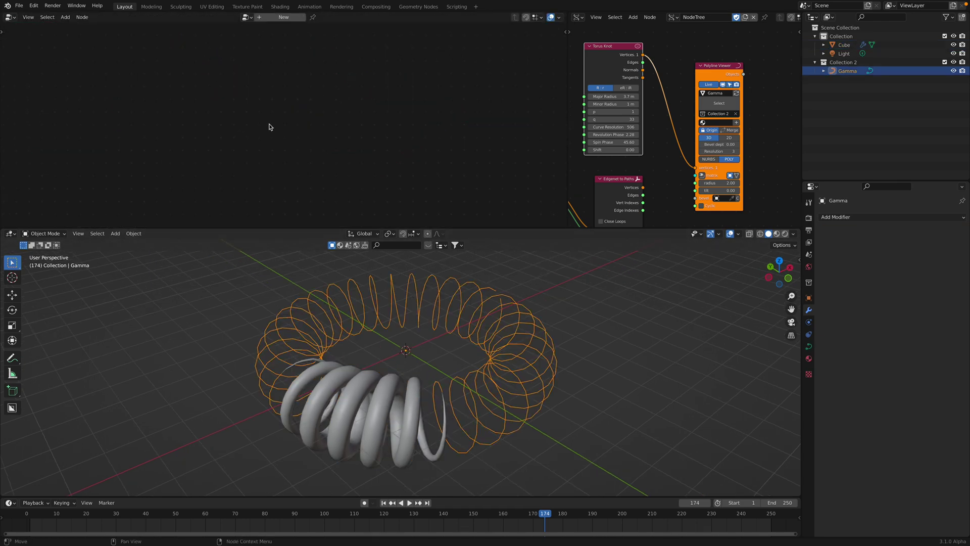
pyautogui.click(351, 376)
pyautogui.moveTo(161, 52); pyautogui.dragTo(184, 78, button='middle')
pyautogui.moveTo(155, 65); pyautogui.dragTo(183, 61)
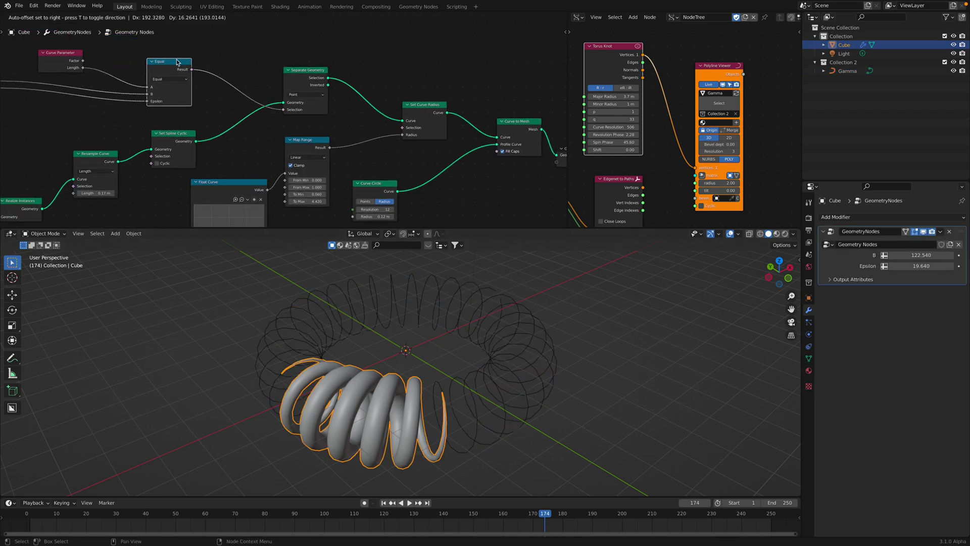
pyautogui.moveTo(123, 67); pyautogui.dragTo(171, 77, button='middle')
pyautogui.moveTo(905, 259); pyautogui.dragTo(889, 259)
pyautogui.moveTo(921, 255); pyautogui.dragTo(902, 255)
# Connect the Vertices output of Edgenet to Paths to the Polyline Viewer to use Suzanne as the curve source
pyautogui.moveTo(629, 76); pyautogui.dragTo(645, 63, button='middle')
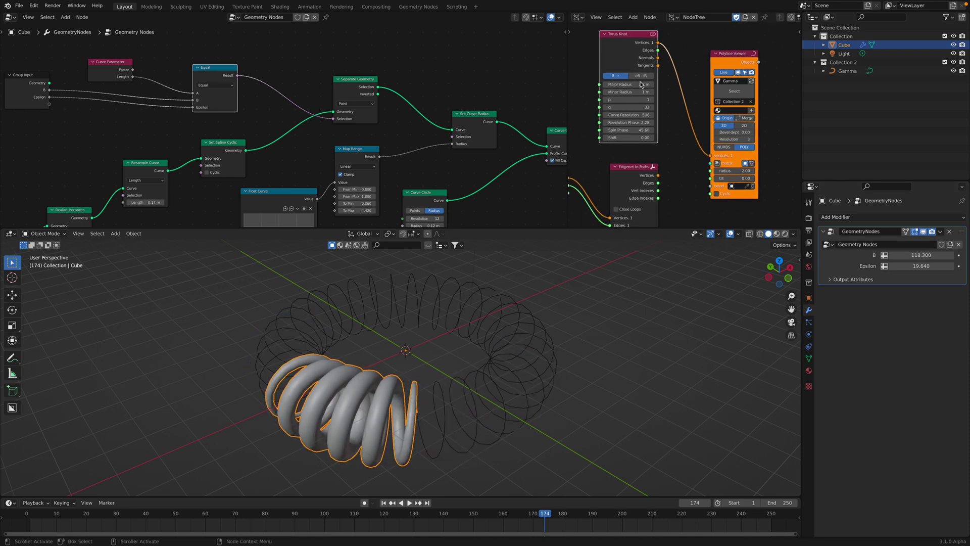
pyautogui.moveTo(648, 154); pyautogui.dragTo(699, 115, button='middle')
pyautogui.scroll(-2, 698, 115)
pyautogui.click(621, 131)
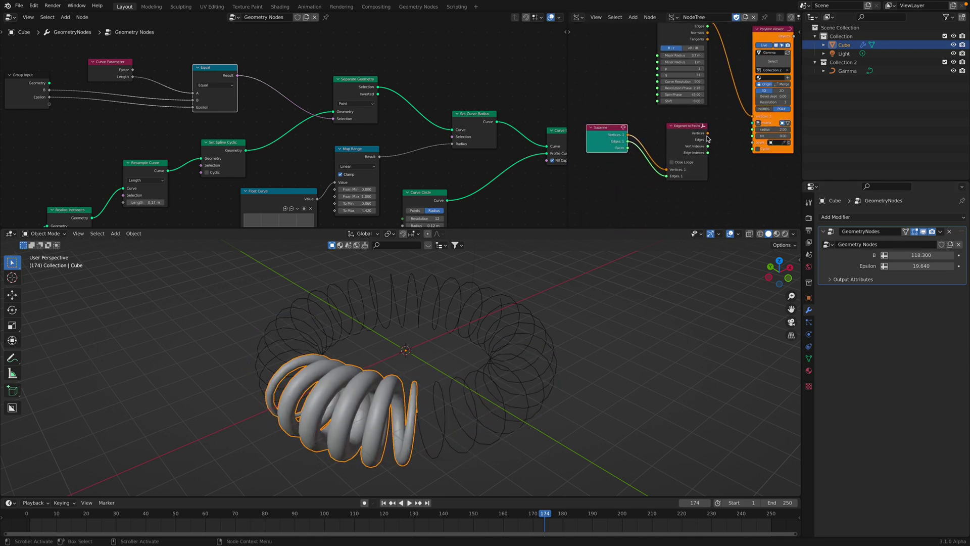
pyautogui.moveTo(708, 133); pyautogui.dragTo(752, 118)
pyautogui.moveTo(526, 345); pyautogui.dragTo(465, 329, button='middle')
pyautogui.scroll(5, 482, 330)
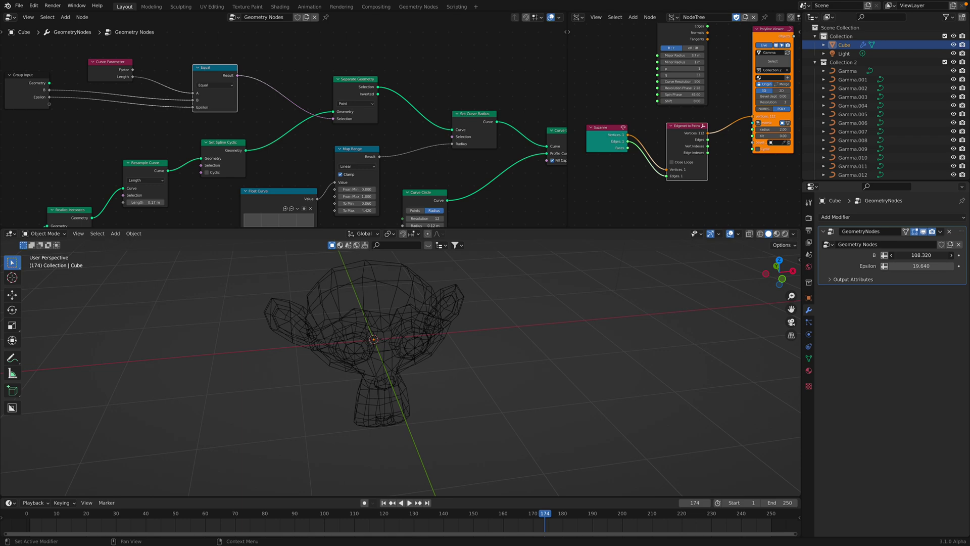
# Set the modifier's B to 21.92 and the Map Range node's To Max to 0.46
pyautogui.press('Return')
pyautogui.moveTo(921, 256)
pyautogui.mouseDown()
pyautogui.moveTo(942, 255)
pyautogui.moveTo(928, 255)
pyautogui.mouseUp()
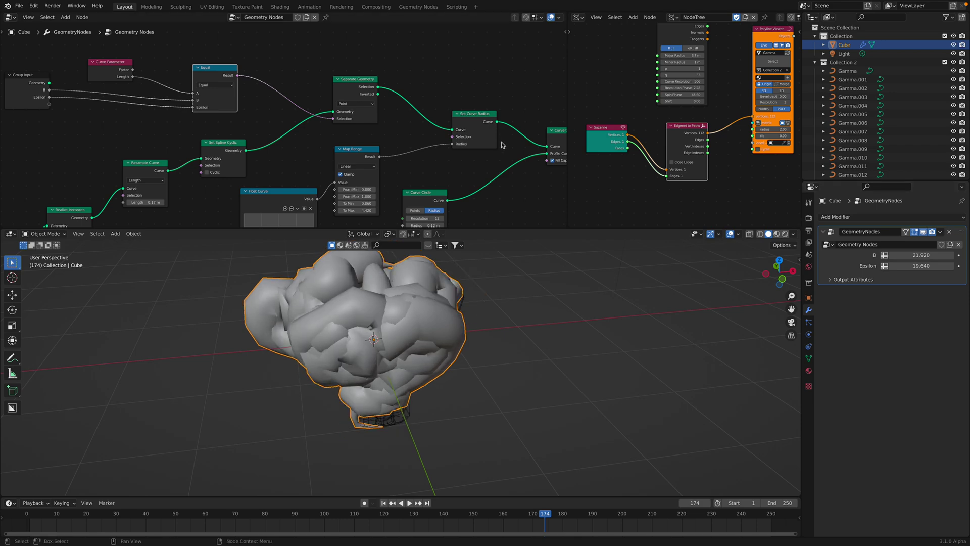
pyautogui.moveTo(426, 184); pyautogui.dragTo(409, 134, button='middle')
pyautogui.scroll(1, 368, 156)
pyautogui.press('BackSpace')
pyautogui.moveTo(357, 166); pyautogui.dragTo(349, 166)
# Set the modifier's B to 0.02 with Epsilon at 8, and save the file
pyautogui.moveTo(924, 255)
pyautogui.mouseDown()
pyautogui.moveTo(903, 266)
pyautogui.moveTo(930, 255)
pyautogui.moveTo(915, 255)
pyautogui.mouseUp()
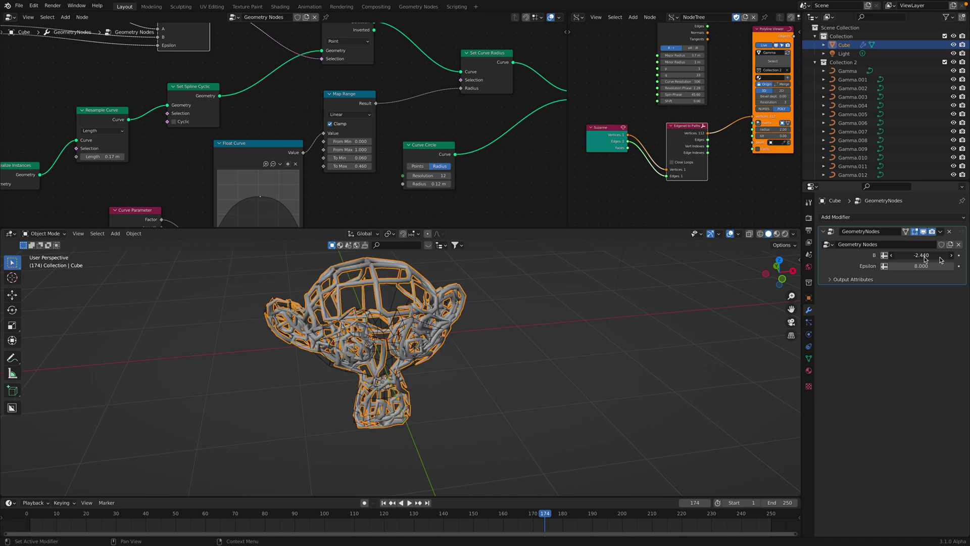
pyautogui.press('Home')
pyautogui.hotkey('ctrl', 's')
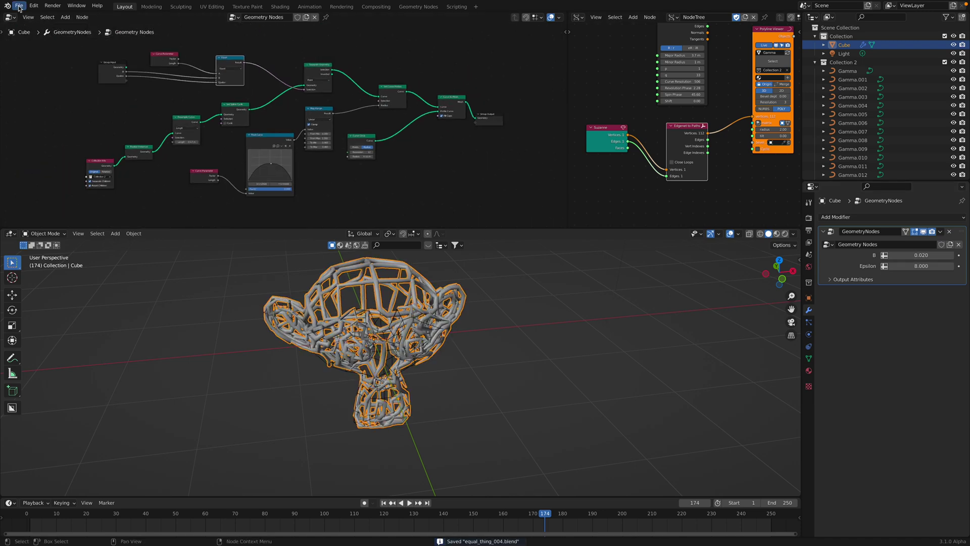
# Create a new General file and delete all of its default objects
pyautogui.click(19, 7)
pyautogui.moveTo(30, 19)
pyautogui.click(111, 19)
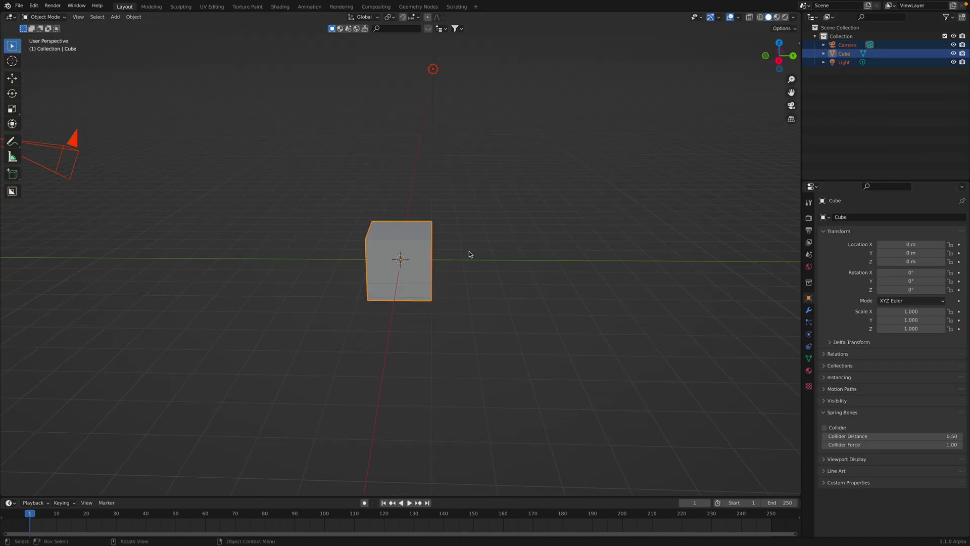
pyautogui.press('Delete')
pyautogui.moveTo(469, 254); pyautogui.dragTo(552, 212, button='middle')
# Split the 3D viewport into upper and lower areas and add a mesh cube
pyautogui.moveTo(800, 16); pyautogui.dragTo(780, 268)
pyautogui.hotkey('shift', 'a')
pyautogui.moveTo(386, 336)
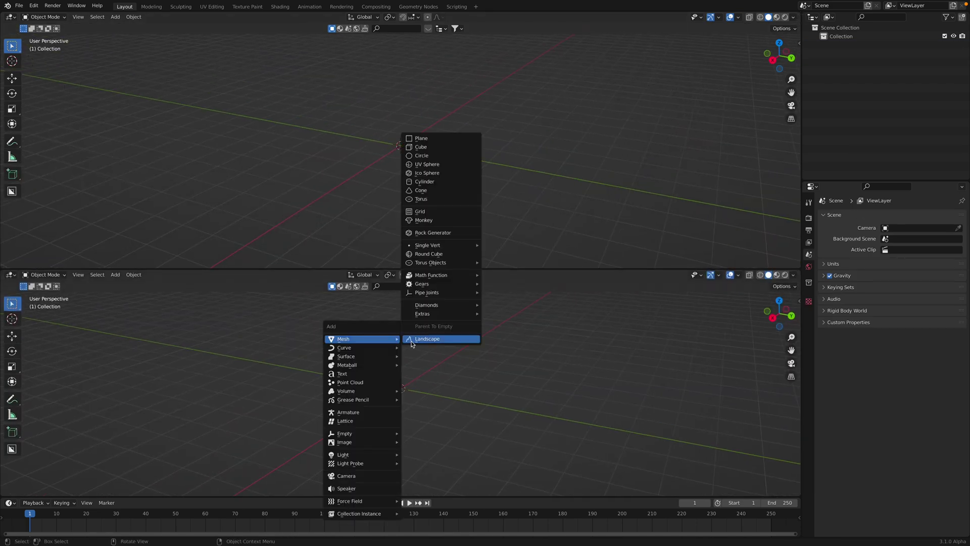
pyautogui.click(432, 151)
pyautogui.keyDown('shift'); pyautogui.moveTo(450, 385); pyautogui.dragTo(453, 384, button='middle'); pyautogui.keyUp('shift')
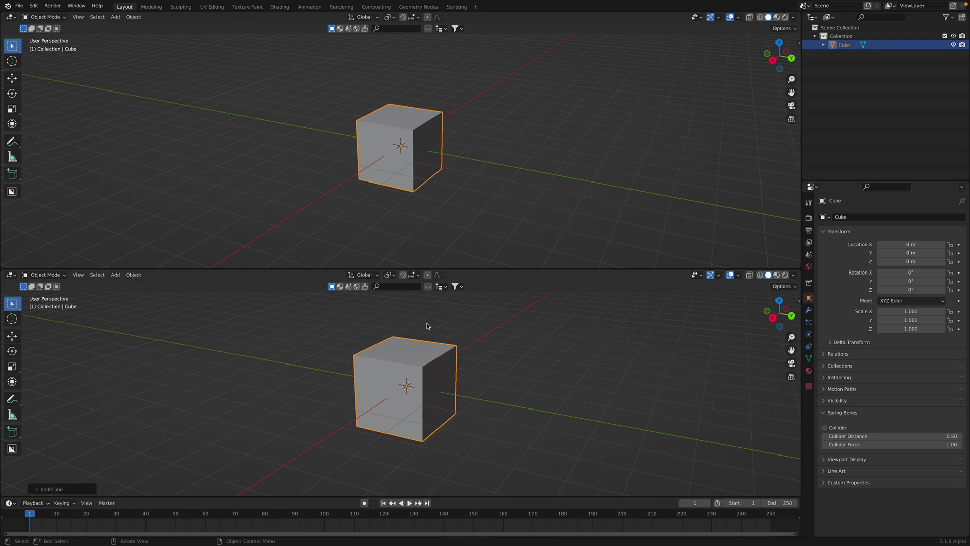
# Turn the upper area into a Geometry Node Editor and create a new node tree on the cube
pyautogui.click(10, 17)
pyautogui.click(60, 101)
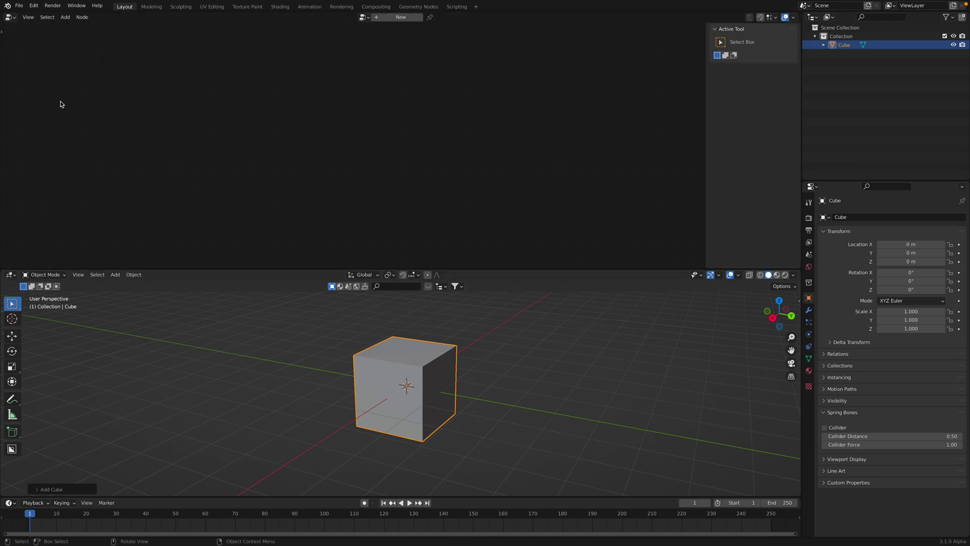
pyautogui.click(385, 20)
pyautogui.moveTo(238, 159); pyautogui.dragTo(219, 131)
pyautogui.scroll(2, 303, 133)
pyautogui.hotkey('shift', 'a')
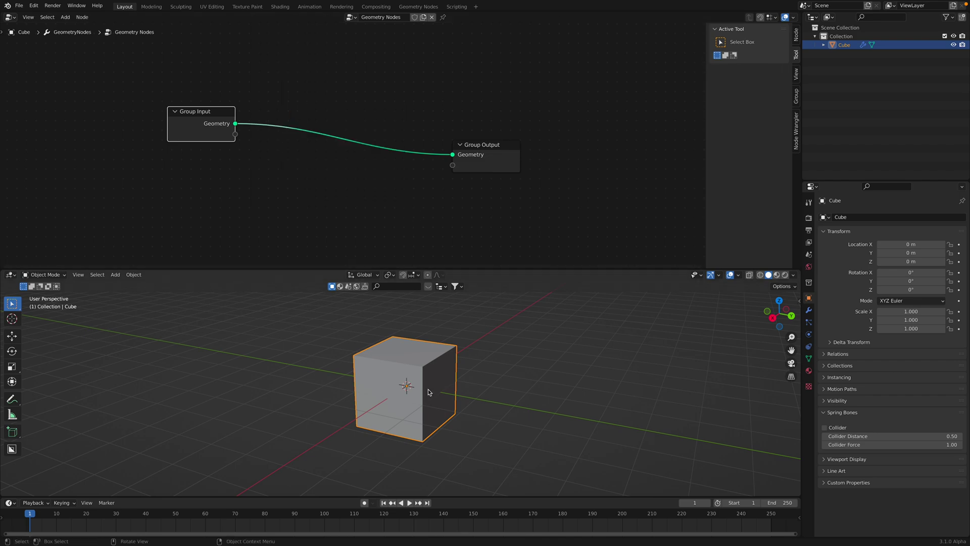
# Split the node editor side by side, switch the new half to Sverchok Nodes and create a new node tree there
pyautogui.moveTo(800, 14); pyautogui.dragTo(483, 35)
pyautogui.click(492, 16)
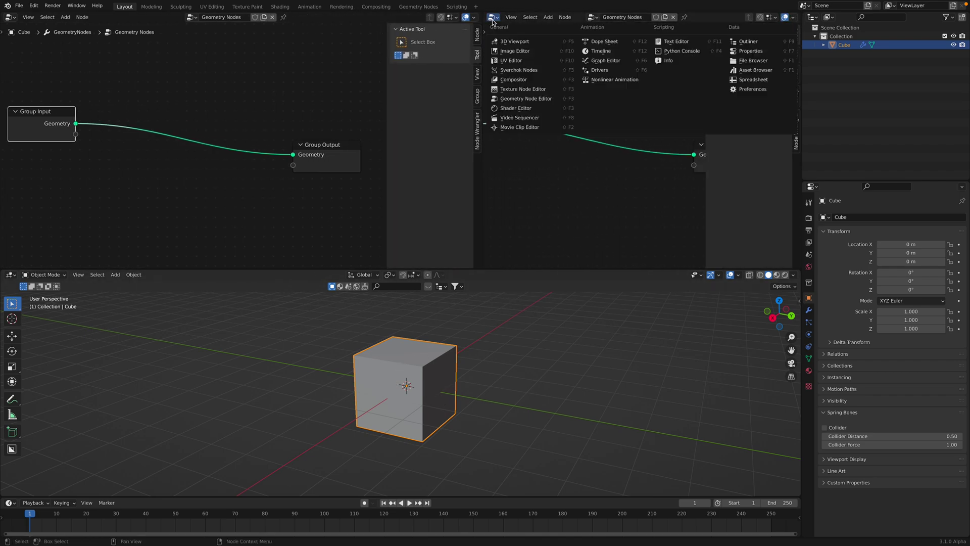
pyautogui.click(505, 70)
pyautogui.moveTo(705, 105); pyautogui.dragTo(931, 110)
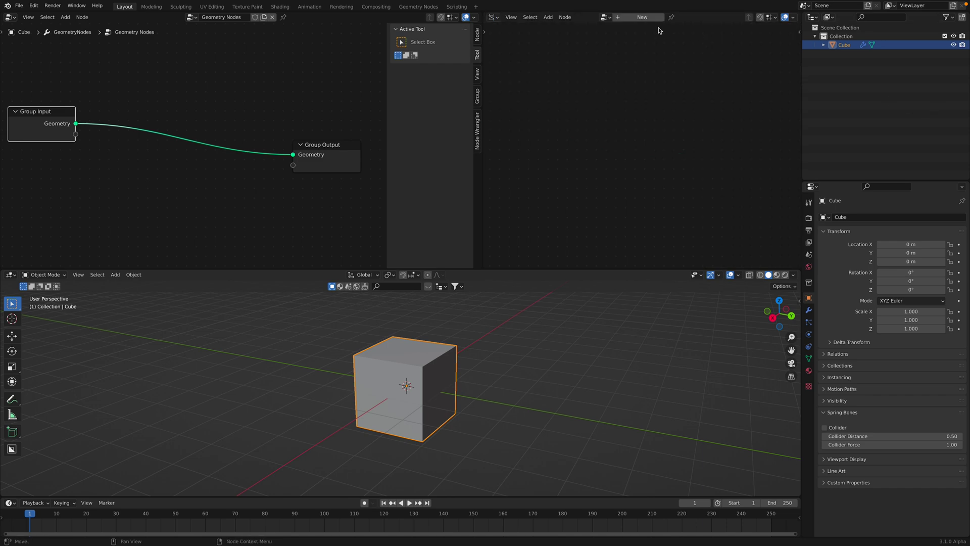
pyautogui.click(641, 18)
# Add a Torus Knot node to the Sverchok node tree
pyautogui.hotkey('alt', 'space')
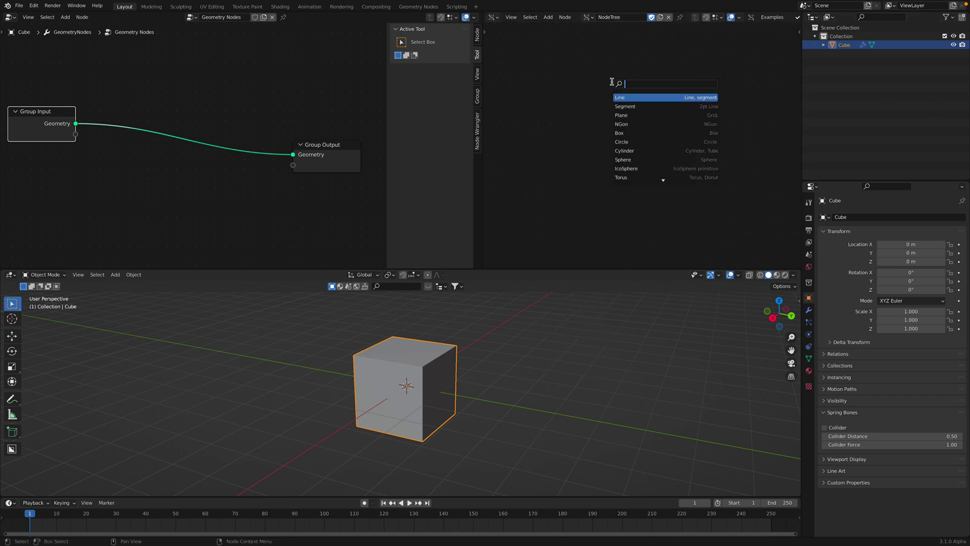
pyautogui.write('toru')
pyautogui.press('Down')
pyautogui.press('Return')
pyautogui.click(486, 57)
pyautogui.scroll(-1, 568, 67)
# Add a Polyline Viewer node beside the Torus Knot and connect the knot's Vertices to its vertices input
pyautogui.hotkey('shift', 'a')
pyautogui.click(645, 72)
pyautogui.write('polyl')
pyautogui.press('Down')
pyautogui.press('Down')
pyautogui.press('Down')
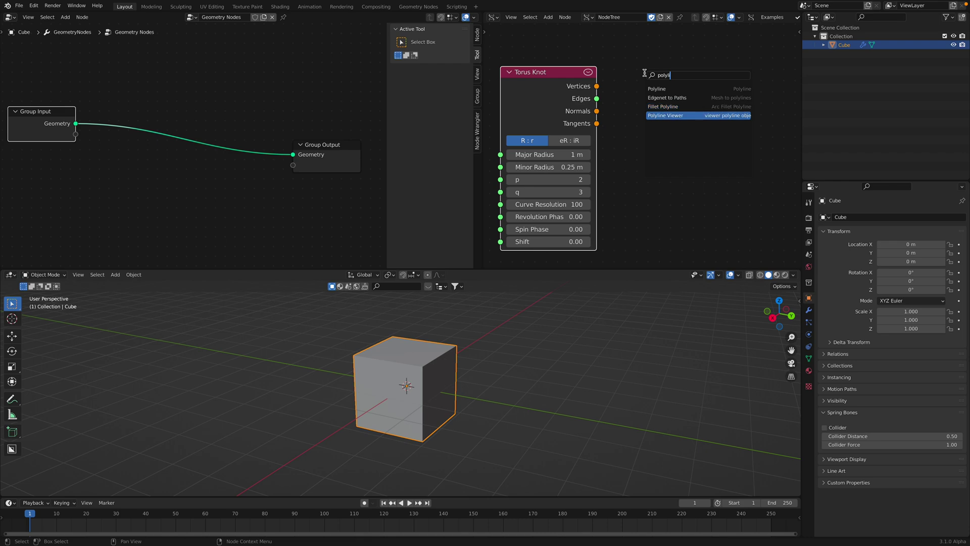
pyautogui.press('Return')
pyautogui.click(645, 74)
pyautogui.scroll(-2, 613, 93)
pyautogui.moveTo(606, 98); pyautogui.dragTo(641, 217)
# Move the cube aside, clear of the torus knot, and select the knot curve
pyautogui.moveTo(454, 364); pyautogui.dragTo(474, 345, button='middle')
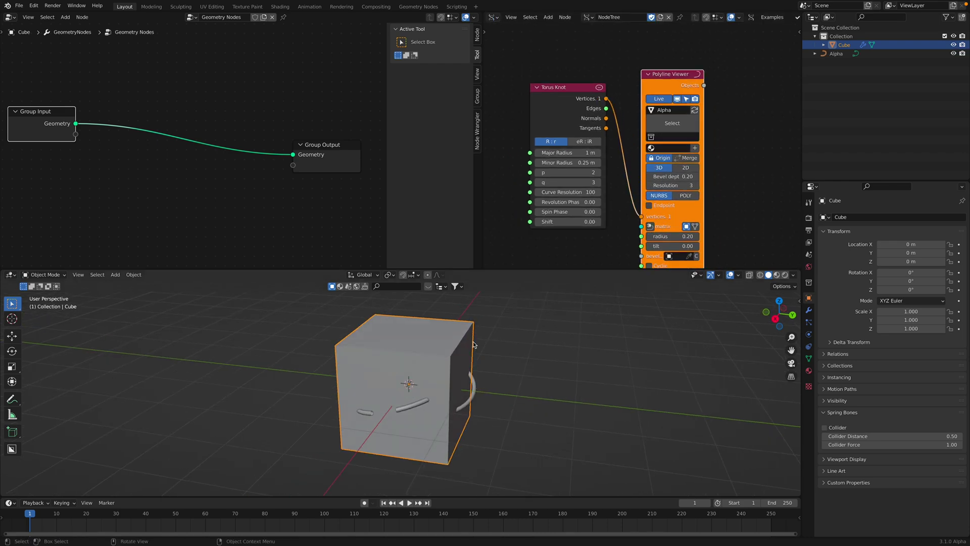
pyautogui.press('g')
pyautogui.click(294, 361)
pyautogui.click(428, 382)
pyautogui.moveTo(428, 382); pyautogui.dragTo(436, 392, button='middle')
pyautogui.scroll(2, 436, 392)
pyautogui.click(444, 372)
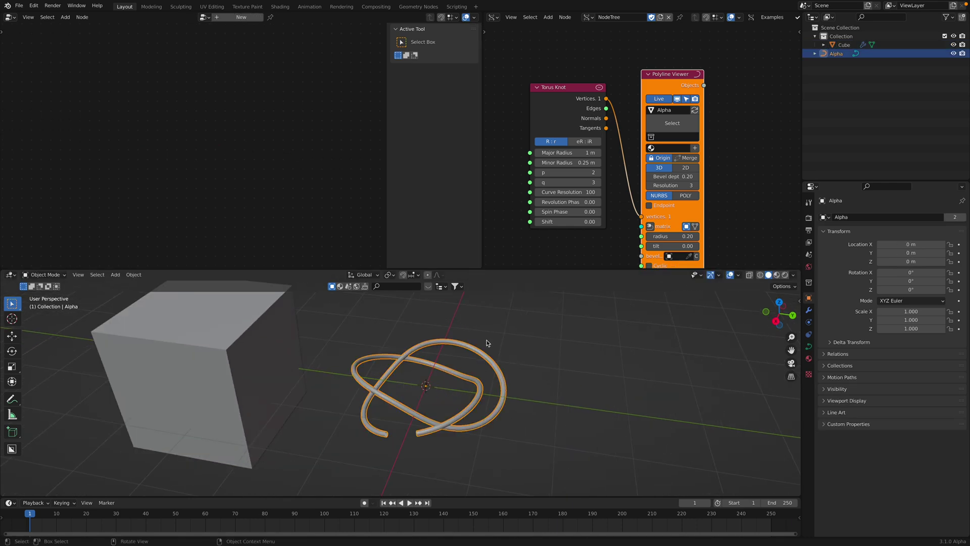
# Set the Torus Knot's p to 1 and its q to 19
pyautogui.moveTo(560, 173); pyautogui.dragTo(677, 182)
pyautogui.moveTo(599, 182)
pyautogui.mouseDown()
pyautogui.moveTo(569, 182)
pyautogui.moveTo(599, 182)
pyautogui.mouseUp()
pyautogui.scroll(1, 602, 221)
pyautogui.moveTo(604, 220); pyautogui.dragTo(609, 205, button='middle')
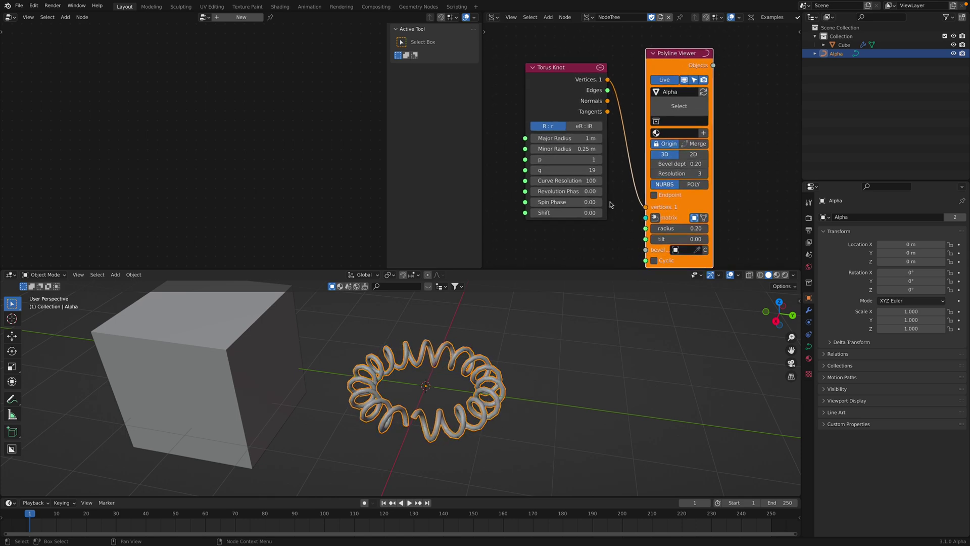
# Enable Cyclic on the Polyline Viewer and inspect the closed coil
pyautogui.click(654, 260)
pyautogui.moveTo(559, 340); pyautogui.dragTo(502, 336, button='middle')
pyautogui.scroll(2, 531, 353)
pyautogui.scroll(-3, 542, 357)
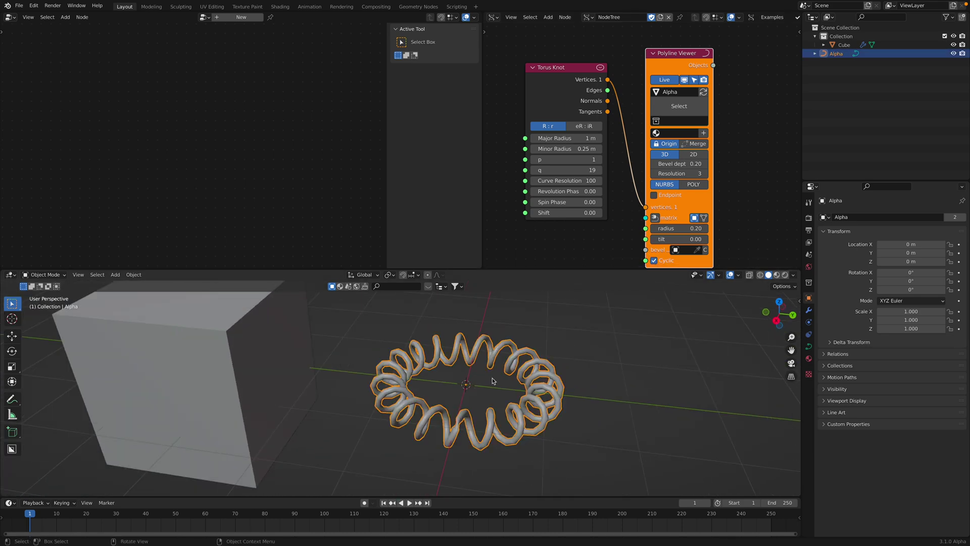
pyautogui.moveTo(512, 374); pyautogui.dragTo(534, 340, button='middle')
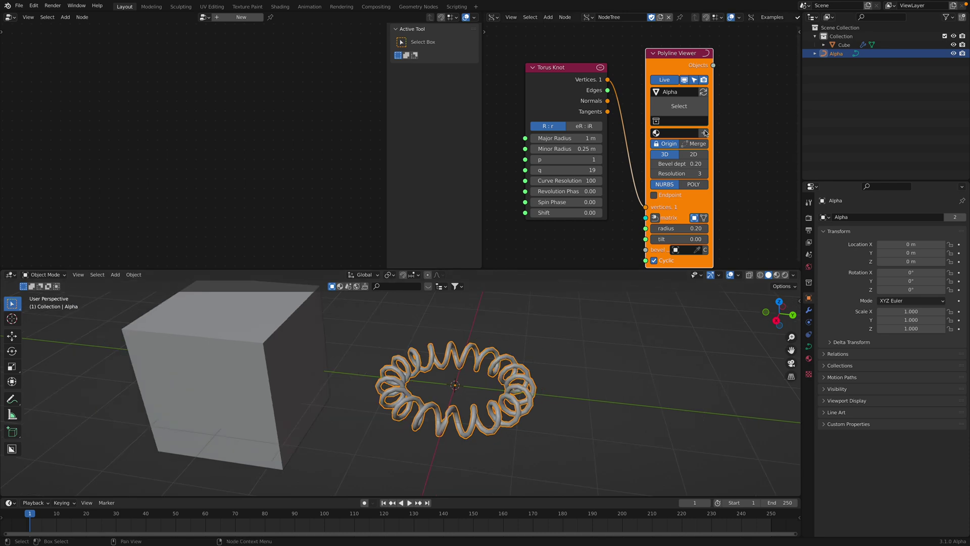
# Bring the Alpha curve into the cube's node tree as an Object Info node and save the file as torusknot_selective_001.blend
pyautogui.click(263, 337)
pyautogui.moveTo(262, 337); pyautogui.dragTo(370, 319, button='middle')
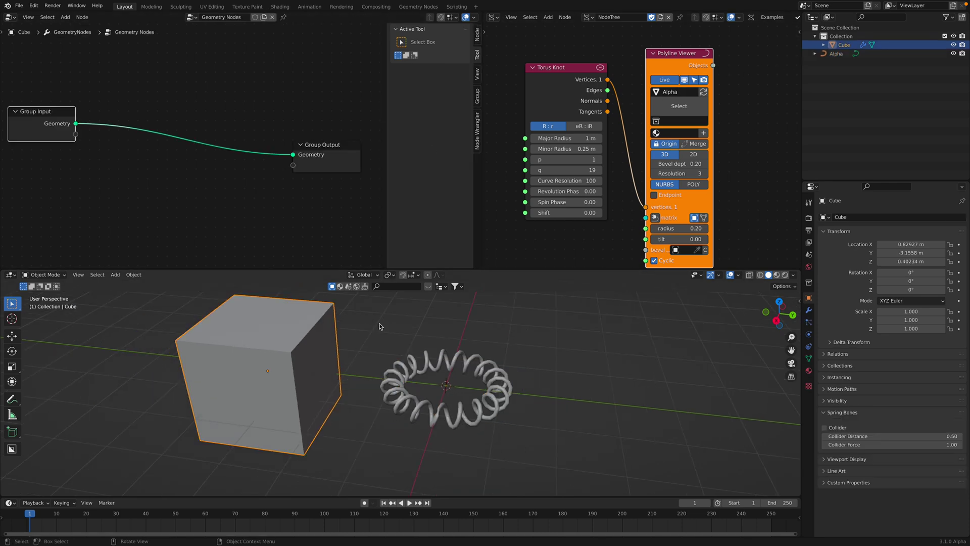
pyautogui.moveTo(839, 54); pyautogui.dragTo(187, 173)
pyautogui.hotkey('ctrl', 's')
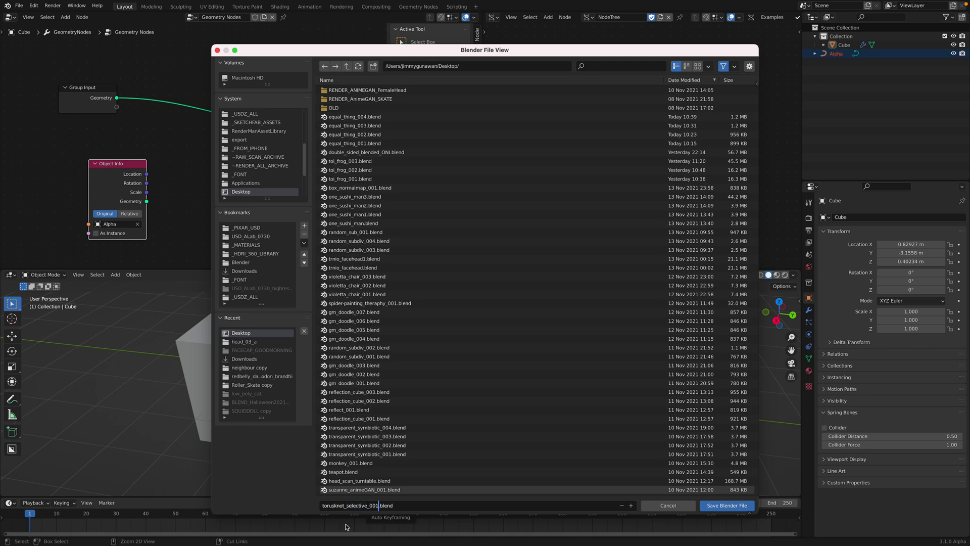
pyautogui.click(732, 505)
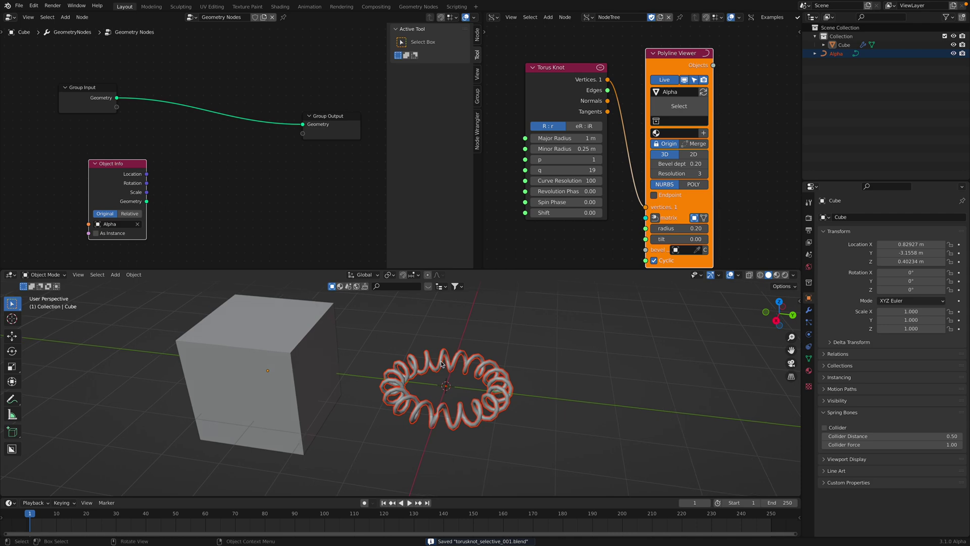
# Reselect the cube and hide the geometry node editor's sidebar
pyautogui.moveTo(433, 365); pyautogui.dragTo(414, 312, button='middle')
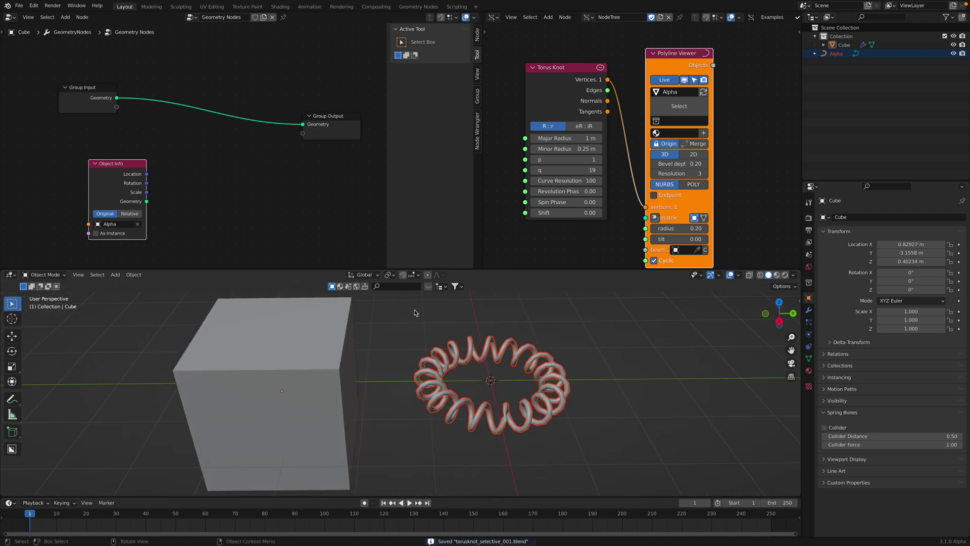
pyautogui.click(352, 344)
pyautogui.moveTo(388, 190); pyautogui.dragTo(485, 219)
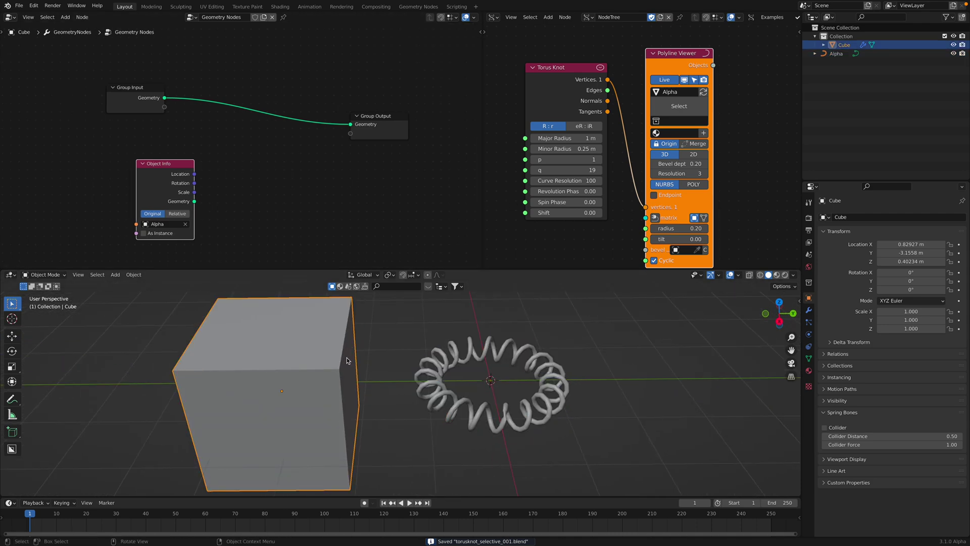
# Add a Curve Parameter node to the cube's geometry nodes and rearrange the Object Info and Group Input nodes around it
pyautogui.moveTo(174, 164); pyautogui.dragTo(145, 155)
pyautogui.scroll(1, 227, 194)
pyautogui.hotkey('shift', 'a')
pyautogui.moveTo(228, 185)
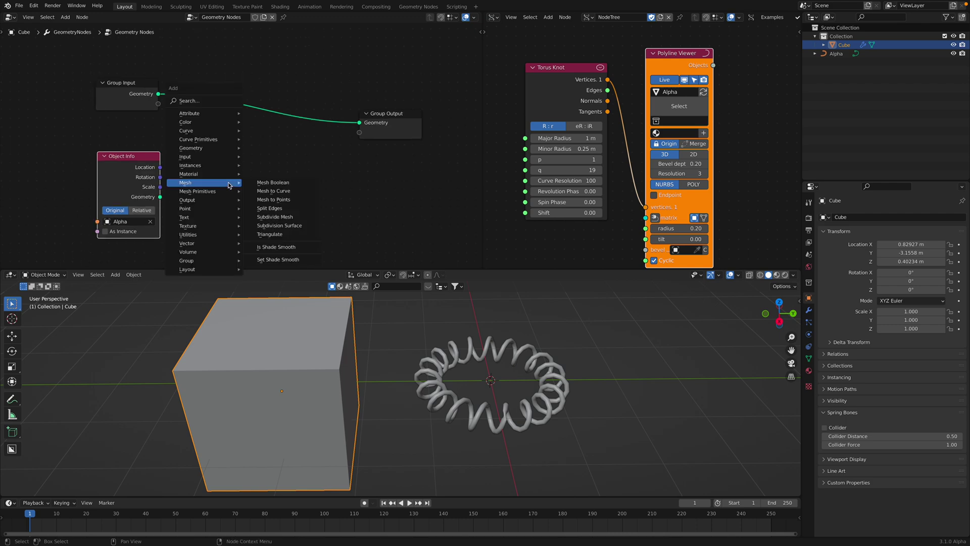
pyautogui.click(223, 102)
pyautogui.write('curve pa')
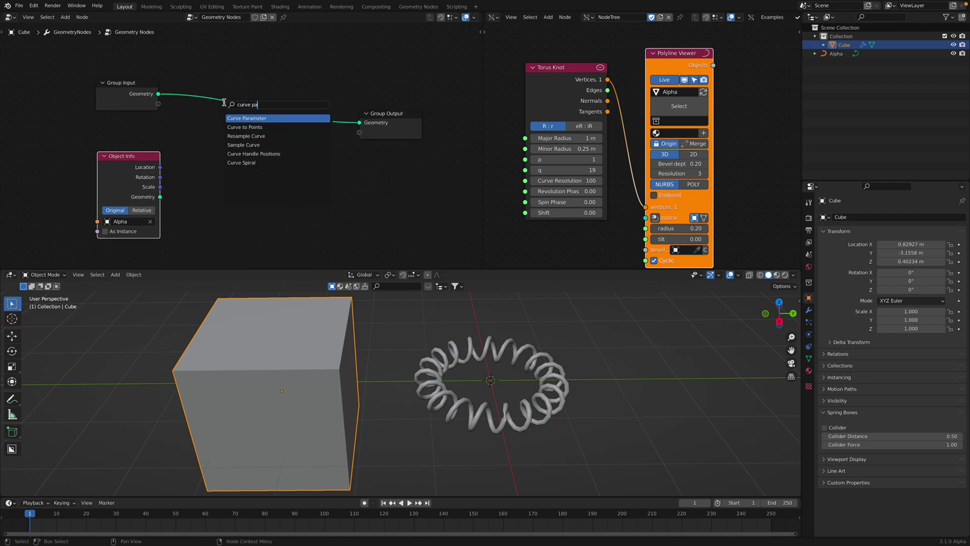
pyautogui.press('Return')
pyautogui.click(81, 119)
pyautogui.moveTo(129, 156); pyautogui.dragTo(198, 156)
pyautogui.moveTo(143, 92); pyautogui.dragTo(151, 89)
pyautogui.click(8, 6)
pyautogui.click(31, 15)
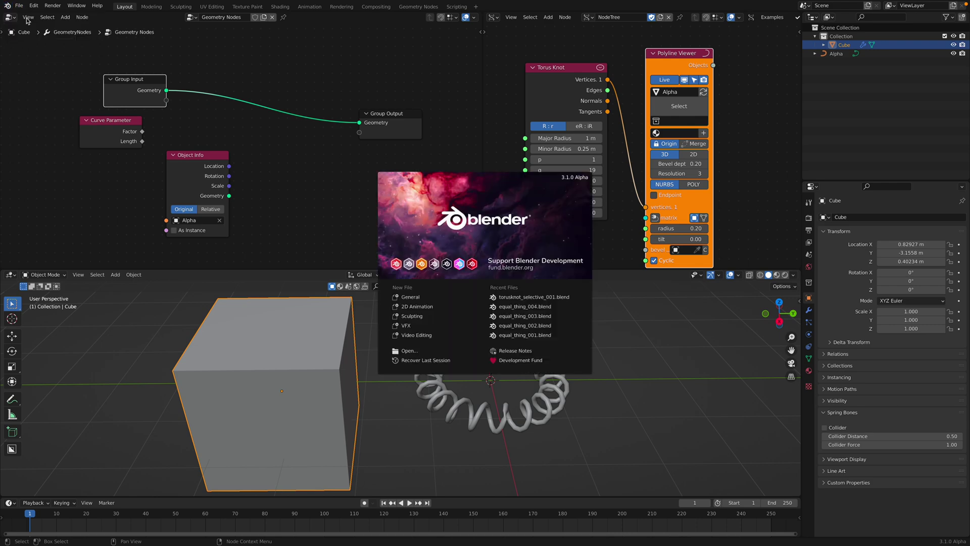
pyautogui.click(285, 92)
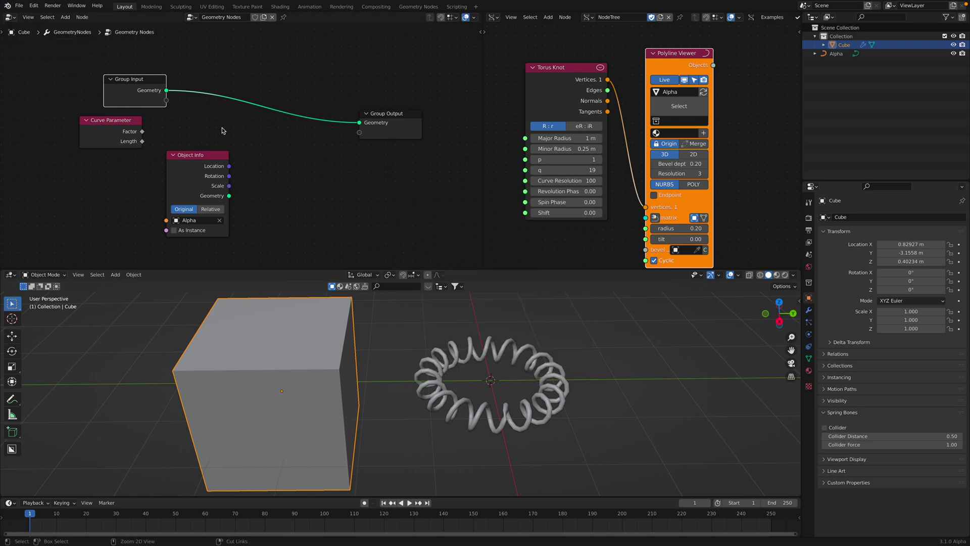
# Save the file and spread the Object Info, Group Input and Group Output nodes to make room between them
pyautogui.hotkey('ctrl', 's')
pyautogui.moveTo(201, 156); pyautogui.dragTo(205, 151)
pyautogui.moveTo(274, 145); pyautogui.dragTo(250, 190, button='middle')
pyautogui.moveTo(134, 128); pyautogui.dragTo(217, 121)
pyautogui.moveTo(373, 163); pyautogui.dragTo(447, 155)
pyautogui.moveTo(325, 150); pyautogui.dragTo(299, 132, button='middle')
pyautogui.moveTo(266, 173); pyautogui.dragTo(263, 163, button='middle')
# Add a Compare Floats node set to Equal, with the Curve Parameter's Length linked to its A input
pyautogui.hotkey('shift', 'a')
pyautogui.click(263, 164)
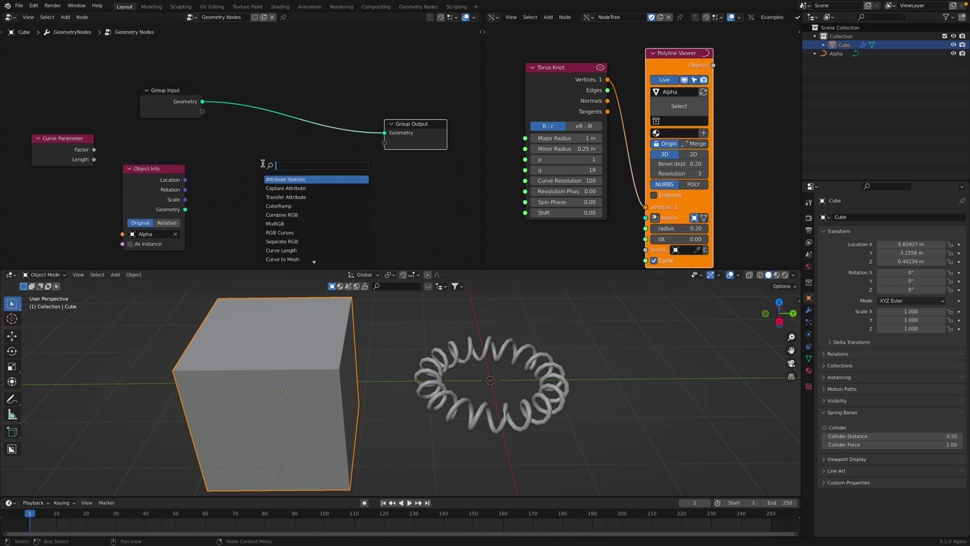
pyautogui.write('float')
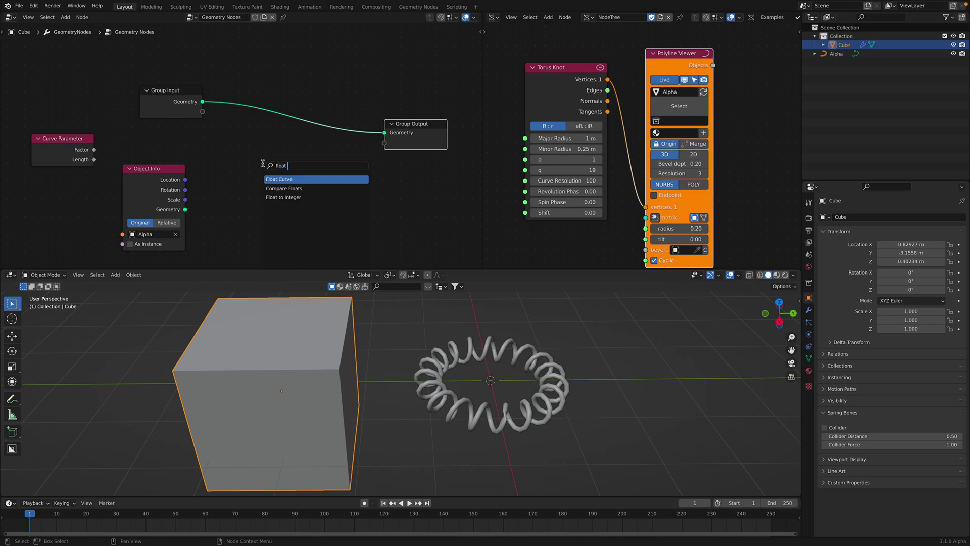
pyautogui.press('Return')
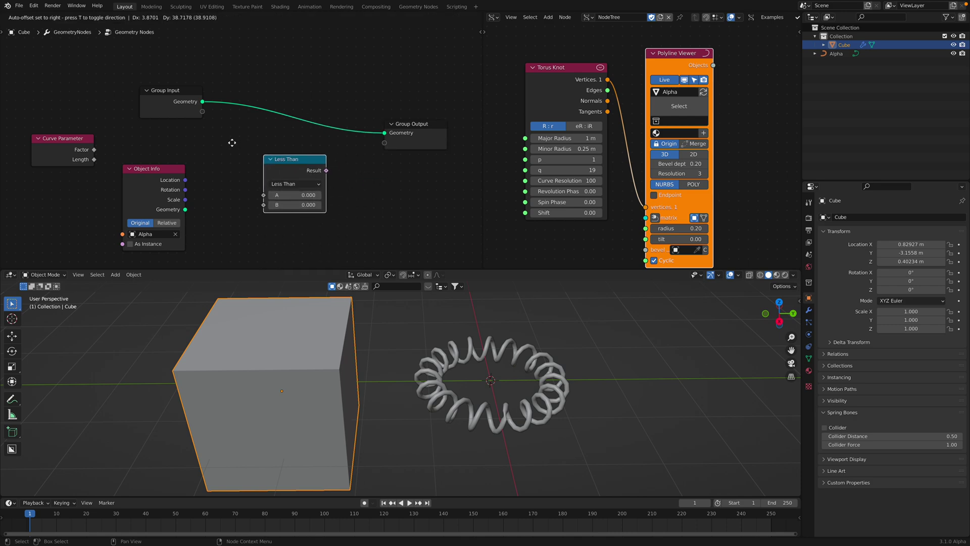
pyautogui.click(238, 148)
pyautogui.moveTo(95, 159); pyautogui.dragTo(230, 182)
pyautogui.click(259, 171)
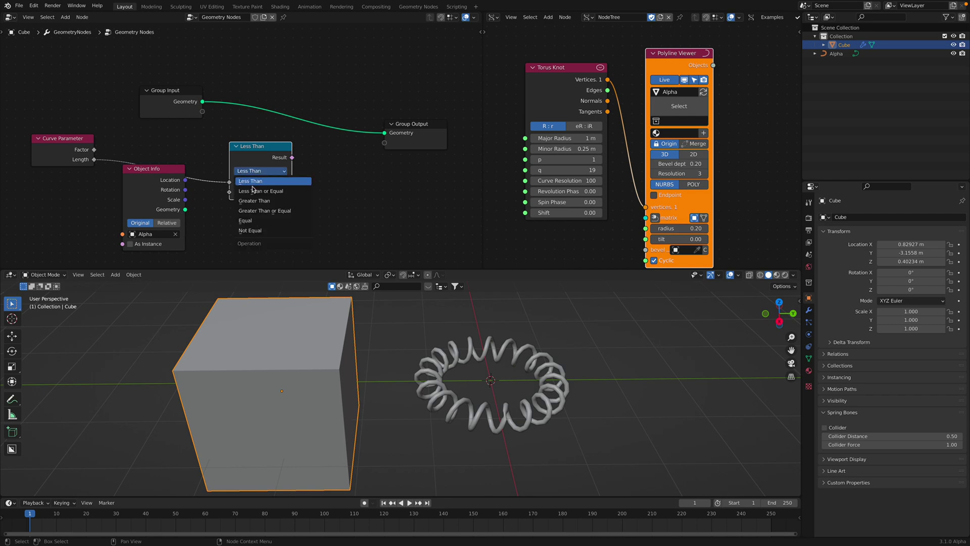
pyautogui.click(257, 222)
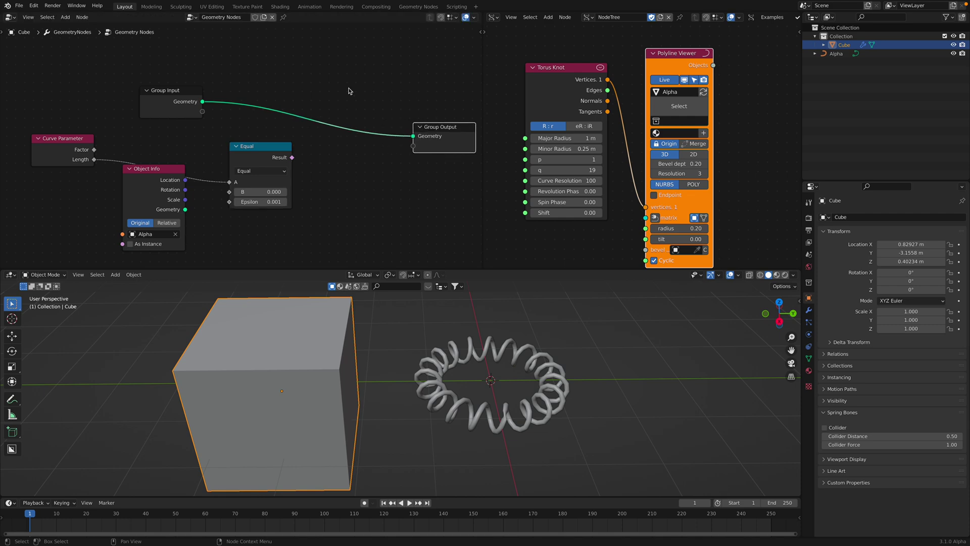
# Insert a Separate Geometry node into the link between Group Input and Group Output
pyautogui.moveTo(384, 132); pyautogui.dragTo(348, 89)
pyautogui.write('sep geo')
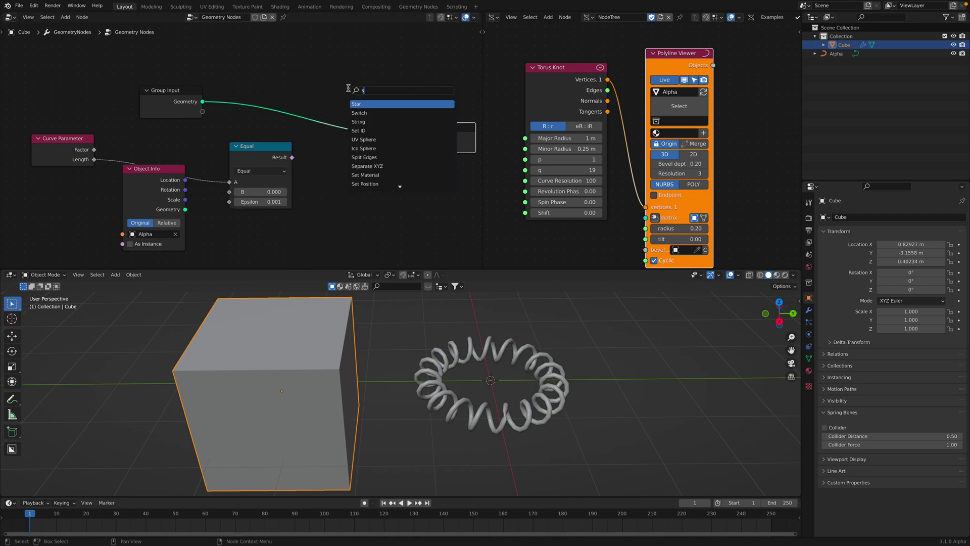
pyautogui.press('Return')
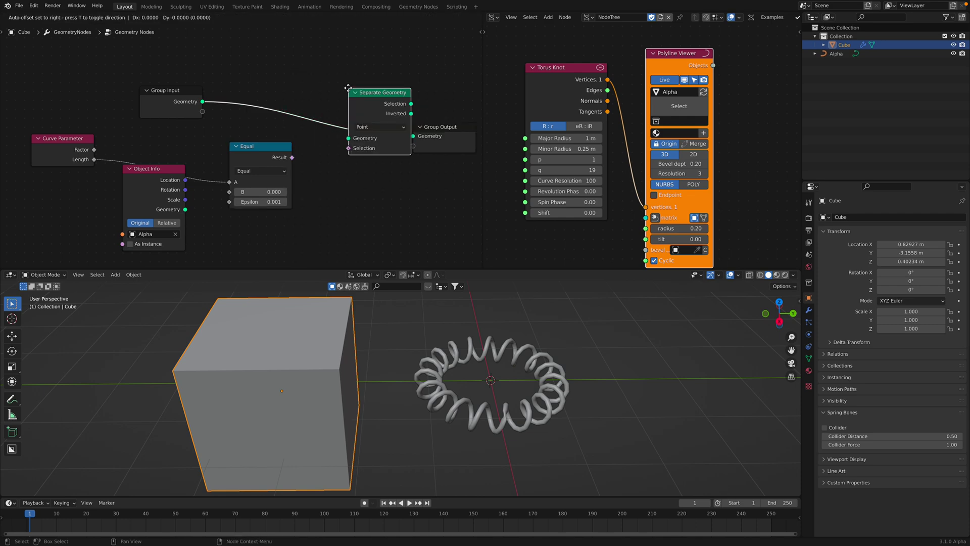
pyautogui.click(315, 71)
pyautogui.moveTo(291, 155); pyautogui.dragTo(284, 155)
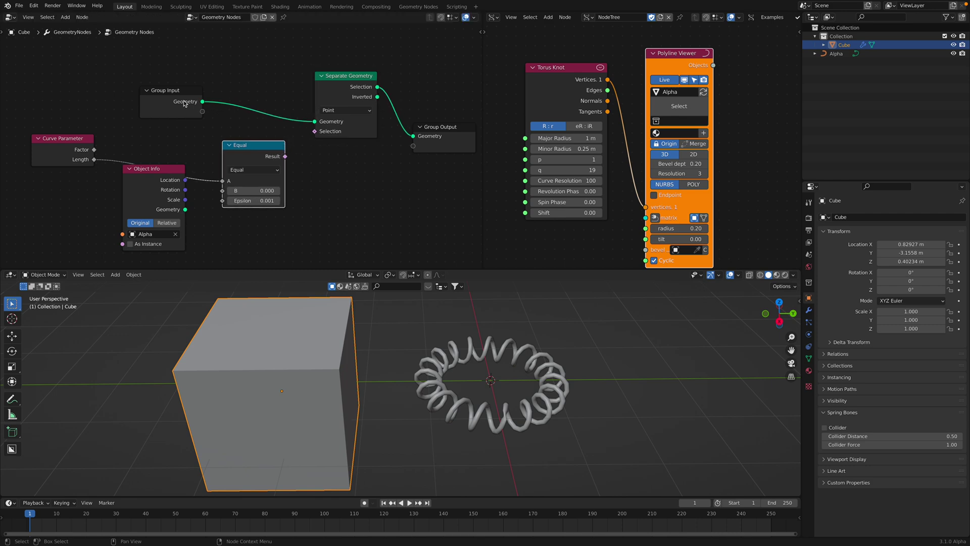
# Feed the Object Info node's Geometry into Separate Geometry in place of the Group Input, and save the file
pyautogui.moveTo(184, 103); pyautogui.dragTo(241, 84)
pyautogui.moveTo(165, 176); pyautogui.dragTo(154, 71)
pyautogui.moveTo(149, 75); pyautogui.dragTo(148, 113, button='middle')
pyautogui.moveTo(213, 112); pyautogui.dragTo(73, 114)
pyautogui.moveTo(144, 105); pyautogui.dragTo(230, 47)
pyautogui.moveTo(259, 84); pyautogui.dragTo(283, 117)
pyautogui.moveTo(316, 161); pyautogui.dragTo(314, 158)
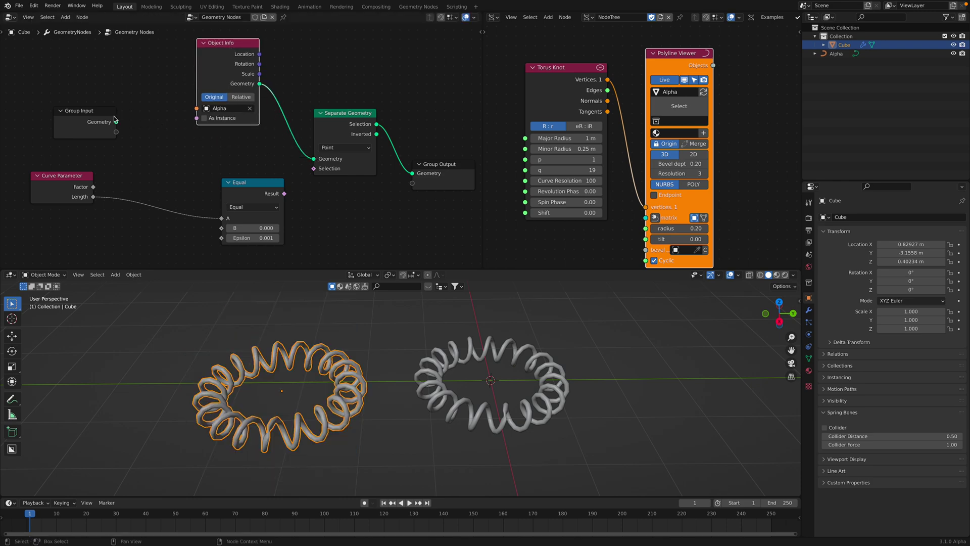
pyautogui.moveTo(98, 110); pyautogui.dragTo(102, 94)
pyautogui.hotkey('ctrl', 's')
# Link the Equal node's Result to Separate Geometry's Selection and move the Equal and Curve Parameter nodes closer together
pyautogui.moveTo(265, 182); pyautogui.dragTo(255, 180, button='middle')
pyautogui.moveTo(255, 180); pyautogui.dragTo(302, 167)
pyautogui.moveTo(233, 159); pyautogui.dragTo(233, 168)
pyautogui.moveTo(51, 174); pyautogui.dragTo(108, 168)
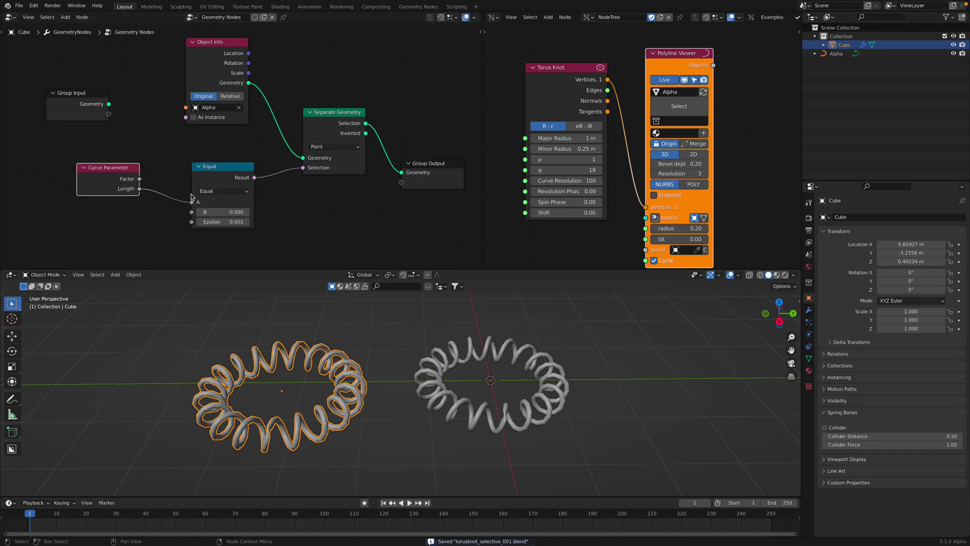
# Set the Equal node's B value to 7 and save the file
pyautogui.click(222, 211)
pyautogui.write('2.8')
pyautogui.press('Return')
pyautogui.moveTo(222, 212)
pyautogui.keyDown('shift'); pyautogui.mouseDown()
pyautogui.moveTo(235, 212)
pyautogui.moveTo(221, 213)
pyautogui.mouseUp(); pyautogui.keyUp('shift')
pyautogui.hotkey('ctrl', 's')
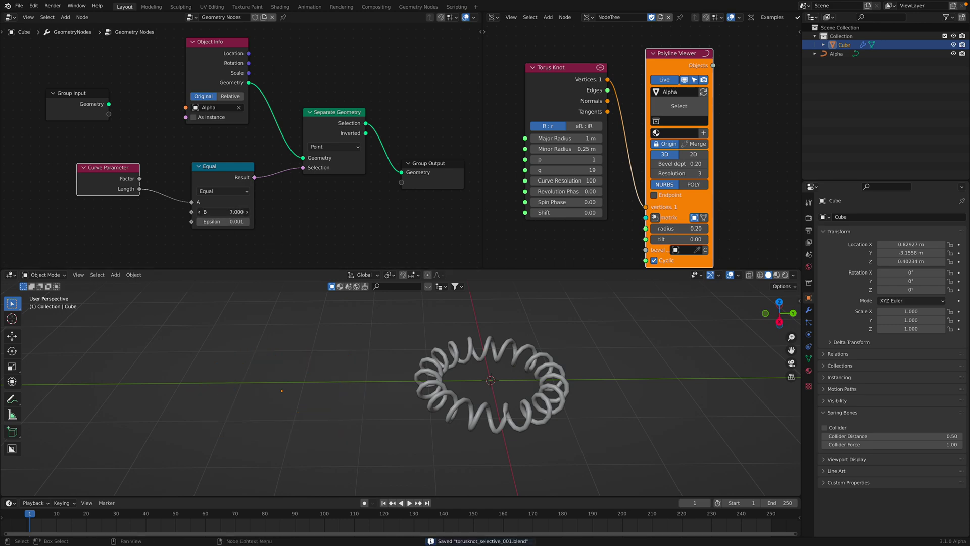
# Try the Polyline Viewer's radius at 0 and at 0.48
pyautogui.moveTo(290, 212); pyautogui.dragTo(249, 210, button='middle')
pyautogui.moveTo(648, 209); pyautogui.dragTo(648, 184, button='middle')
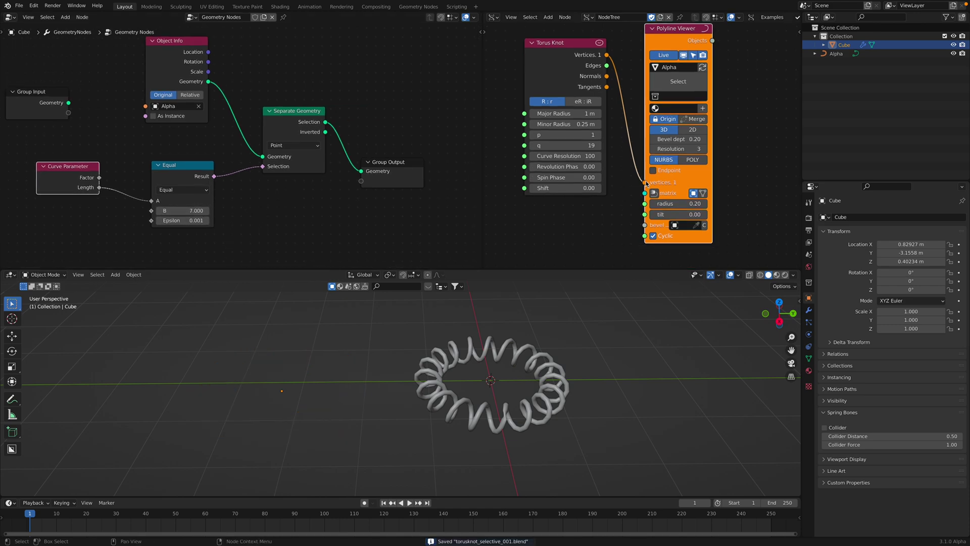
pyautogui.click(677, 202)
pyautogui.write('0')
pyautogui.press('Return')
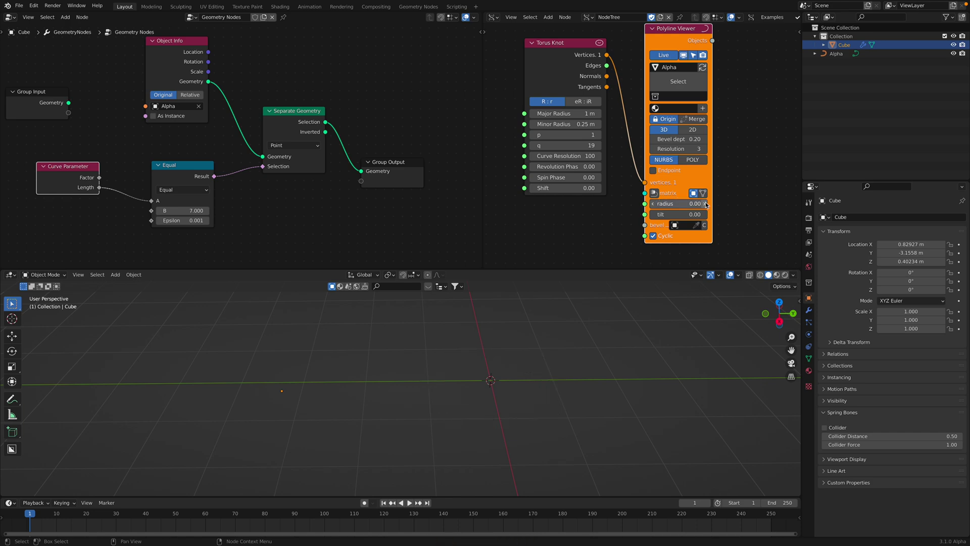
pyautogui.moveTo(695, 202); pyautogui.dragTo(727, 204)
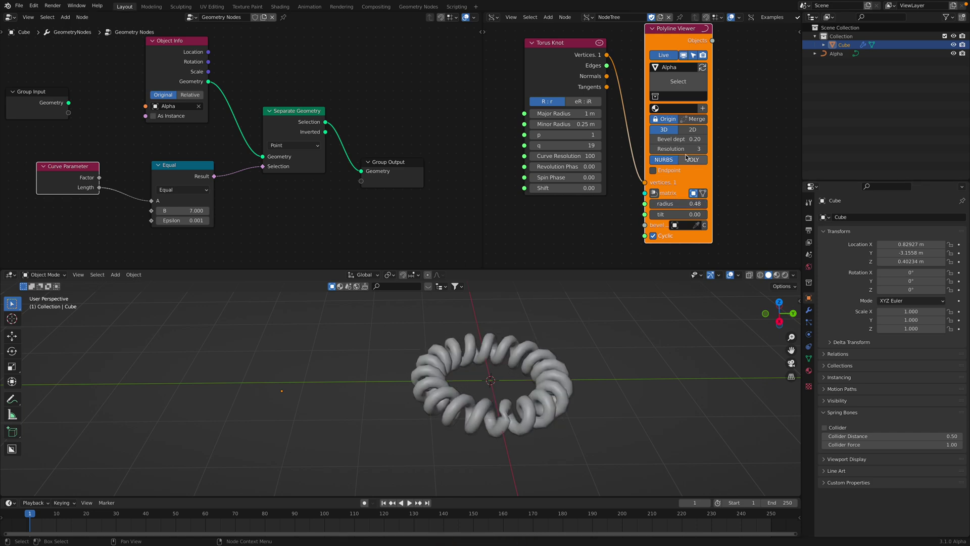
# Set the Polyline Viewer's bevel depth to 0 and its radius to 0.78
pyautogui.moveTo(685, 136)
pyautogui.mouseDown()
pyautogui.moveTo(718, 137)
pyautogui.moveTo(686, 140)
pyautogui.mouseUp()
pyautogui.click(686, 140)
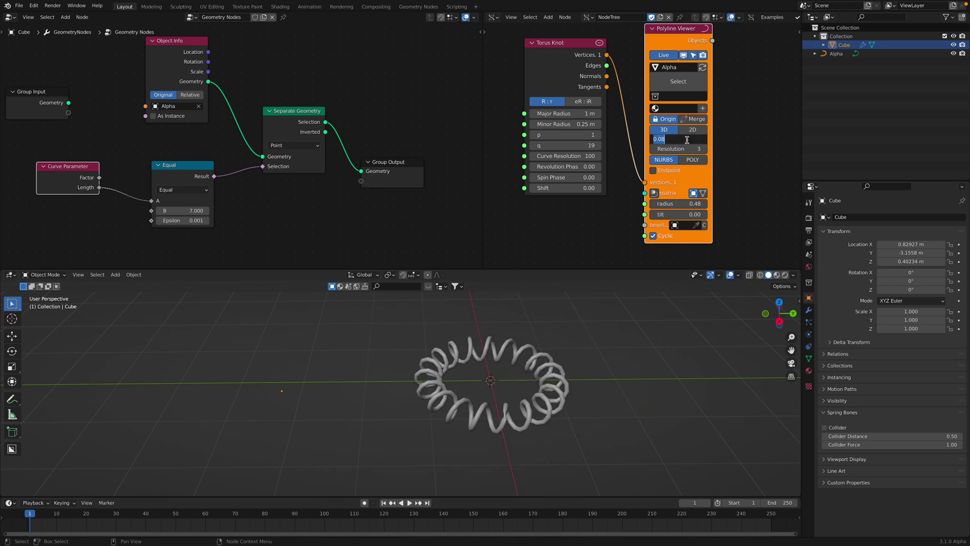
pyautogui.write('0')
pyautogui.press('Return')
pyautogui.moveTo(678, 203); pyautogui.dragTo(689, 203)
# Set the Equal node's Epsilon to 11.201, adjust the Equal and Curve Parameter nodes' placement, and save the file
pyautogui.moveTo(185, 220)
pyautogui.mouseDown()
pyautogui.moveTo(224, 220)
pyautogui.moveTo(195, 220)
pyautogui.mouseUp()
pyautogui.moveTo(180, 176); pyautogui.dragTo(188, 185)
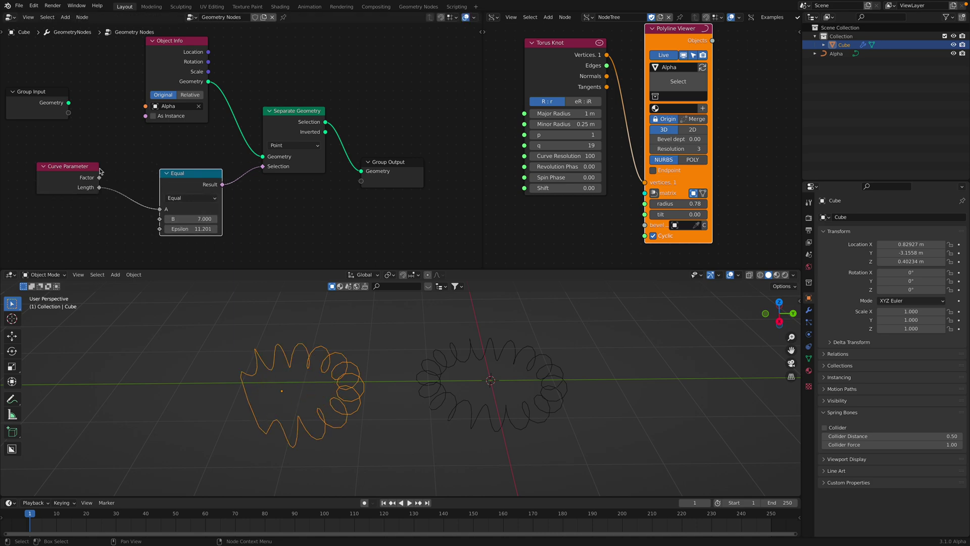
pyautogui.moveTo(87, 170); pyautogui.dragTo(115, 171)
pyautogui.hotkey('ctrl', 's')
pyautogui.moveTo(275, 163); pyautogui.dragTo(270, 164, button='middle')
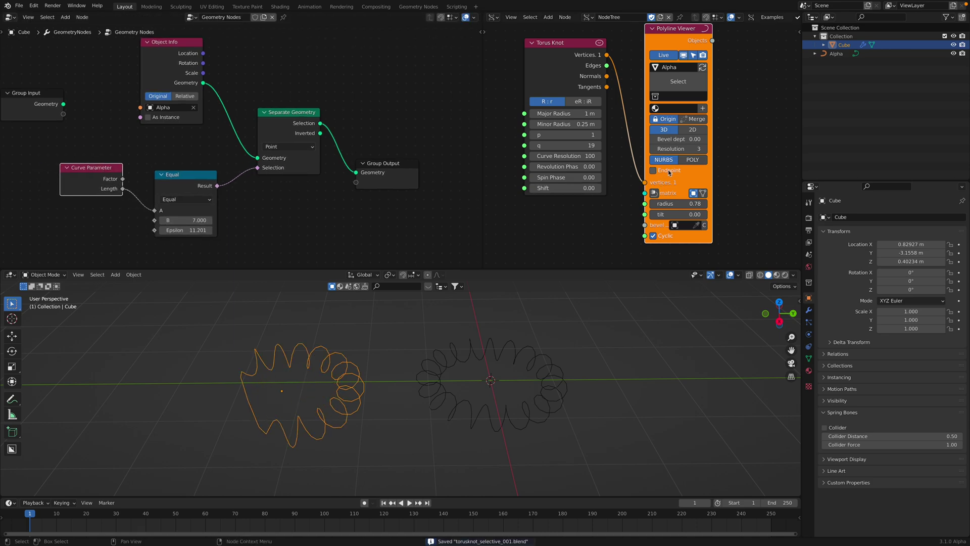
# Widen the Polyline Viewer node, set its radius to 0.67, and save the file
pyautogui.moveTo(713, 147); pyautogui.dragTo(738, 148)
pyautogui.moveTo(692, 201); pyautogui.dragTo(681, 204)
pyautogui.hotkey('ctrl', 's')
pyautogui.moveTo(403, 169); pyautogui.dragTo(443, 168)
pyautogui.moveTo(380, 362)
pyautogui.mouseDown(button='middle')
pyautogui.moveTo(399, 364)
pyautogui.moveTo(387, 360)
pyautogui.mouseUp(button='middle')
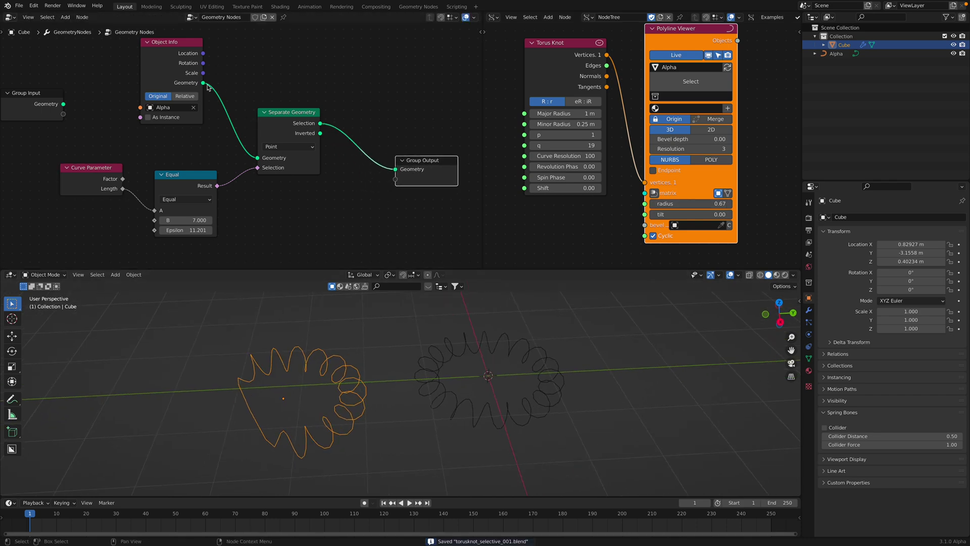
# Preview Separate Geometry's Inverted output through the Group Output and relink the Selection output
pyautogui.moveTo(320, 132); pyautogui.dragTo(395, 169)
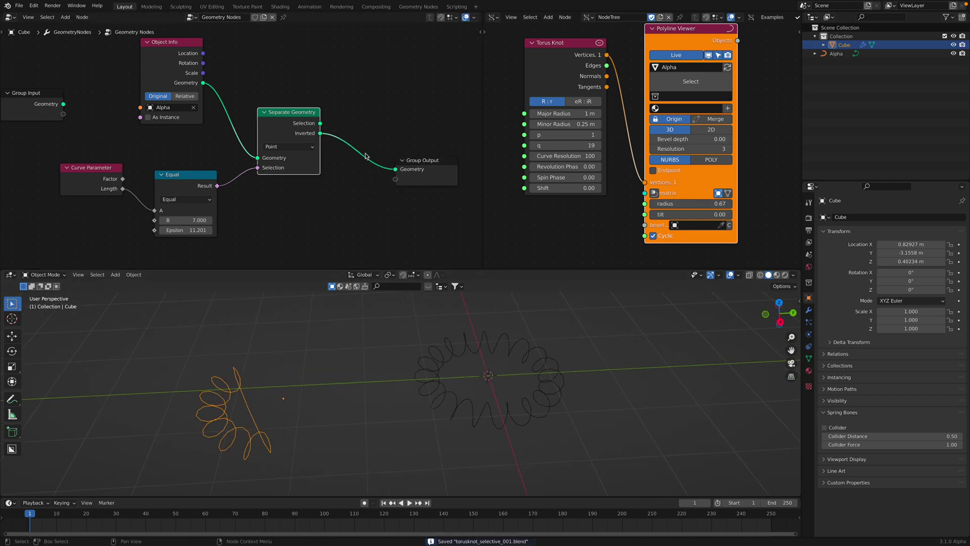
pyautogui.moveTo(321, 123); pyautogui.dragTo(395, 168)
pyautogui.moveTo(313, 374); pyautogui.dragTo(339, 371, button='middle')
# Save the file and shift the Group Output and Separate Geometry nodes to make room after Object Info
pyautogui.hotkey('ctrl', 's')
pyautogui.moveTo(387, 175); pyautogui.dragTo(353, 169, button='middle')
pyautogui.moveTo(393, 155); pyautogui.dragTo(409, 135)
pyautogui.moveTo(256, 109); pyautogui.dragTo(279, 94)
pyautogui.click(174, 166)
pyautogui.moveTo(174, 162); pyautogui.dragTo(198, 197, button='middle')
# Insert a Set Spline Cyclic node with Cyclic off between Object Info and Separate Geometry, and save the file
pyautogui.hotkey('shift', 'a')
pyautogui.click(242, 113)
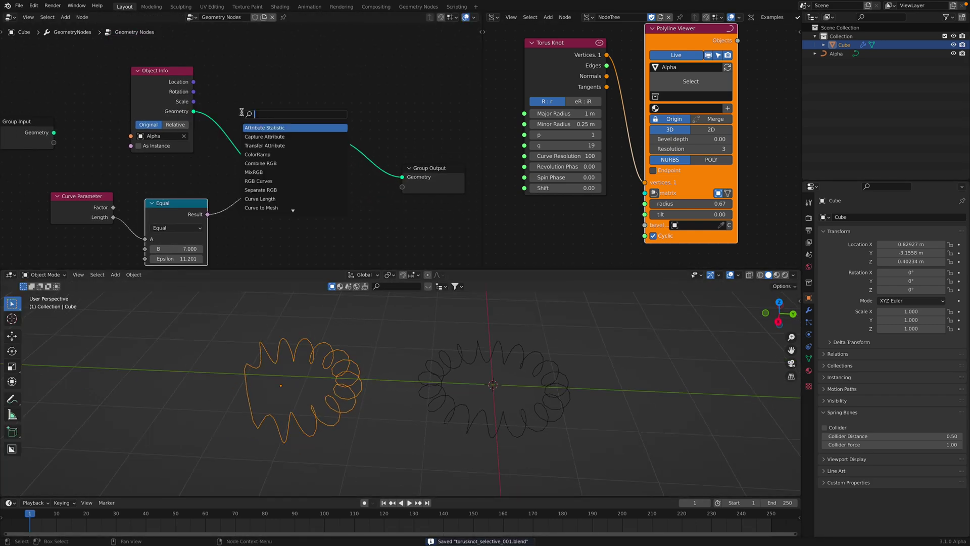
pyautogui.write('cyc')
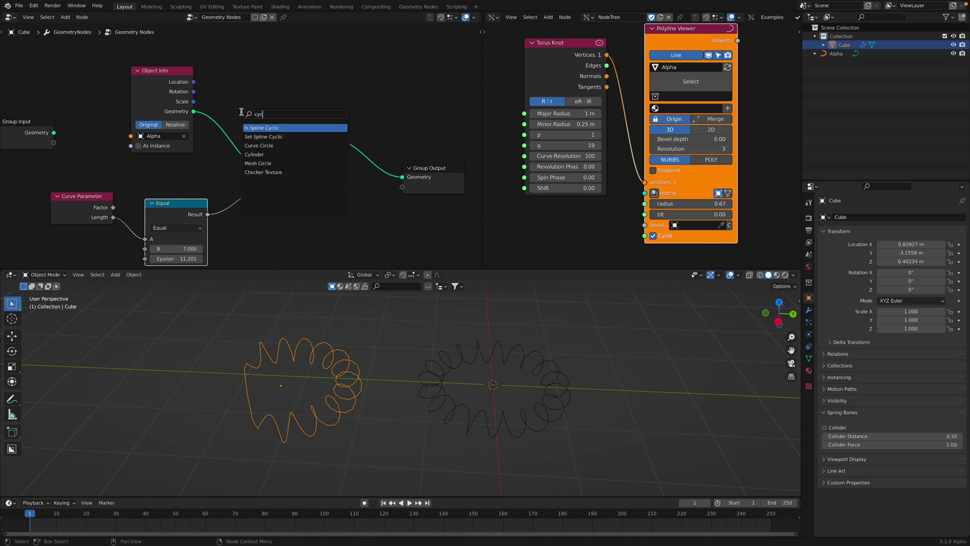
pyautogui.click(258, 135)
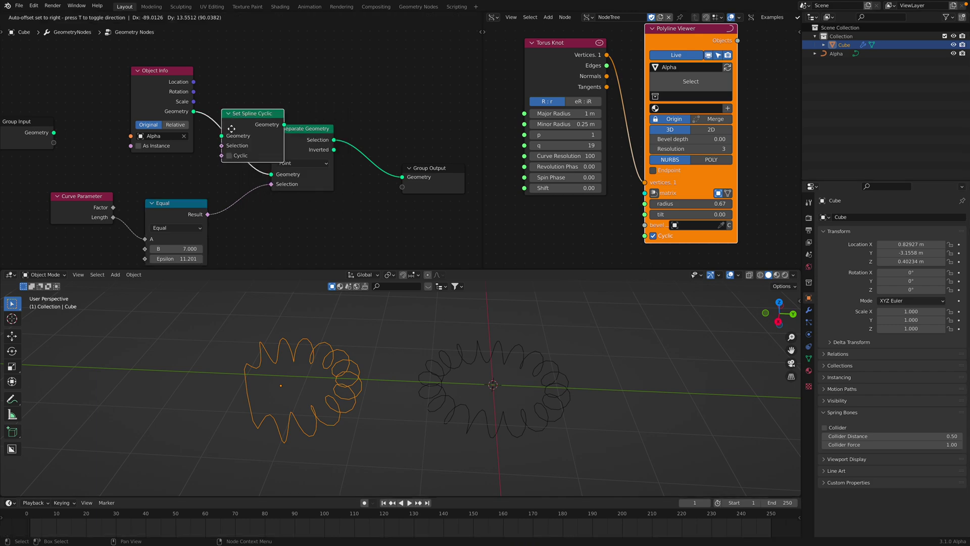
pyautogui.click(243, 159)
pyautogui.click(237, 150)
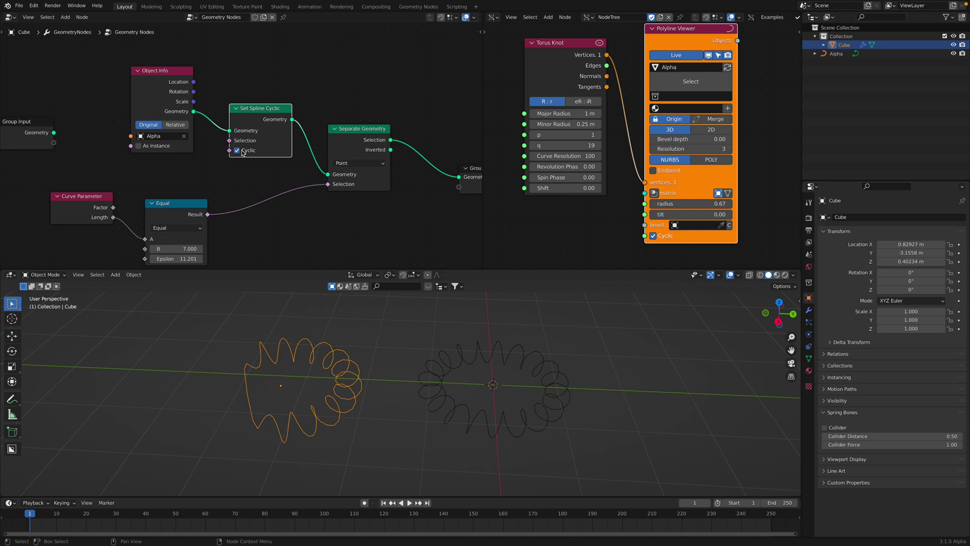
pyautogui.moveTo(305, 341); pyautogui.dragTo(322, 350, button='middle')
pyautogui.hotkey('ctrl', 's')
# Compare the Inverted and Selection halves of the open curve at the Group Output, ending on Selection
pyautogui.moveTo(297, 210); pyautogui.dragTo(276, 198, button='middle')
pyautogui.moveTo(369, 138); pyautogui.dragTo(439, 168)
pyautogui.moveTo(369, 128); pyautogui.dragTo(440, 167)
pyautogui.moveTo(439, 167); pyautogui.dragTo(403, 143)
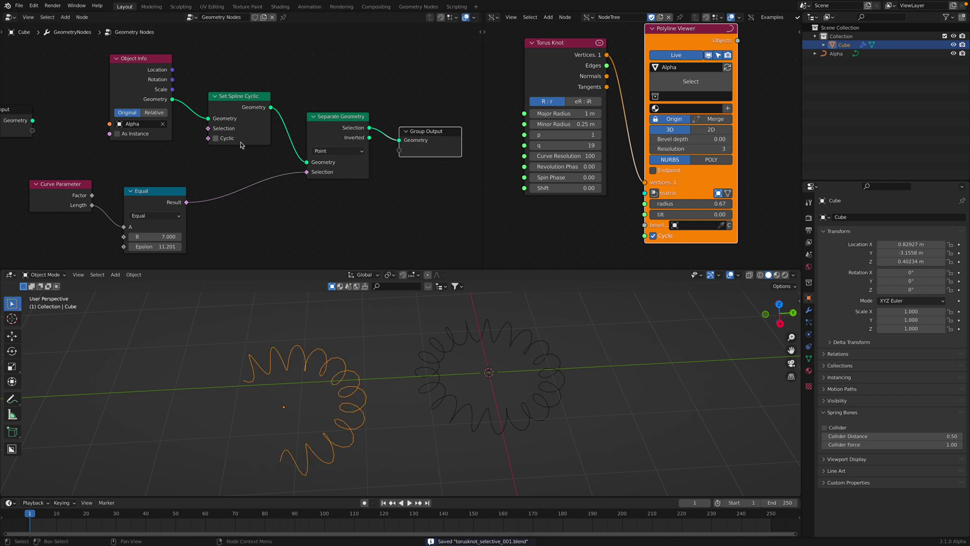
# Set the Equal node's B value to 17.06 and move the Group Output farther from Separate Geometry
pyautogui.scroll(-1, 191, 199)
pyautogui.moveTo(149, 202); pyautogui.dragTo(108, 203)
pyautogui.moveTo(374, 115); pyautogui.dragTo(432, 124)
# Insert a Curve to Mesh node between Separate Geometry and the Group Output
pyautogui.hotkey('shift', 'a')
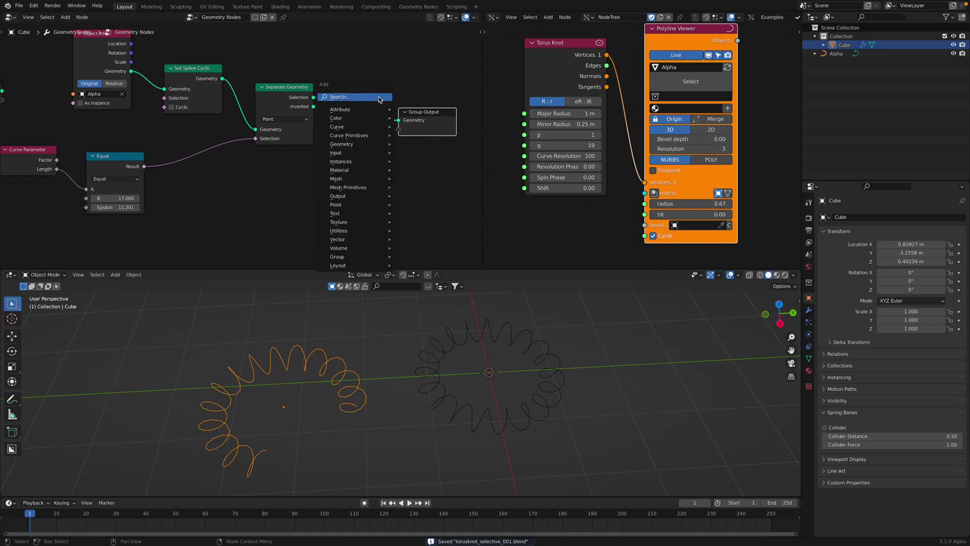
pyautogui.click(380, 94)
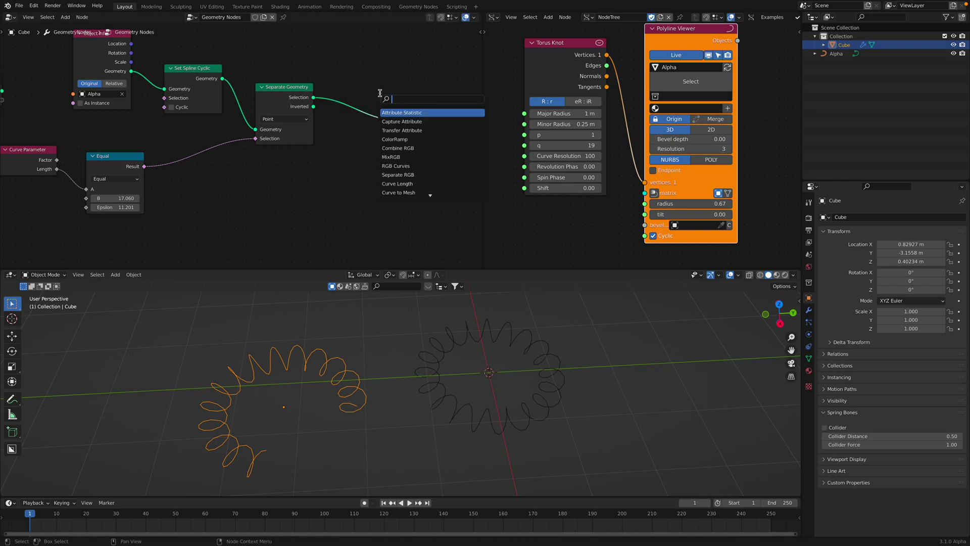
pyautogui.write('curve ')
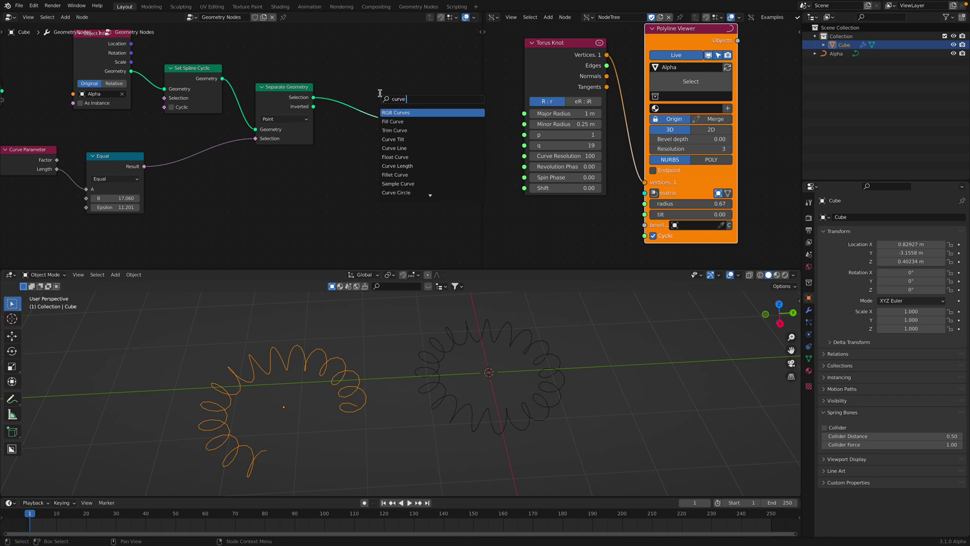
pyautogui.write('to m')
pyautogui.press('Return')
pyautogui.click(351, 98)
# Add a Curve Circle as the Curve to Mesh node's profile curve and set its radius to 0.08 m
pyautogui.hotkey('shift', 'a')
pyautogui.click(313, 173)
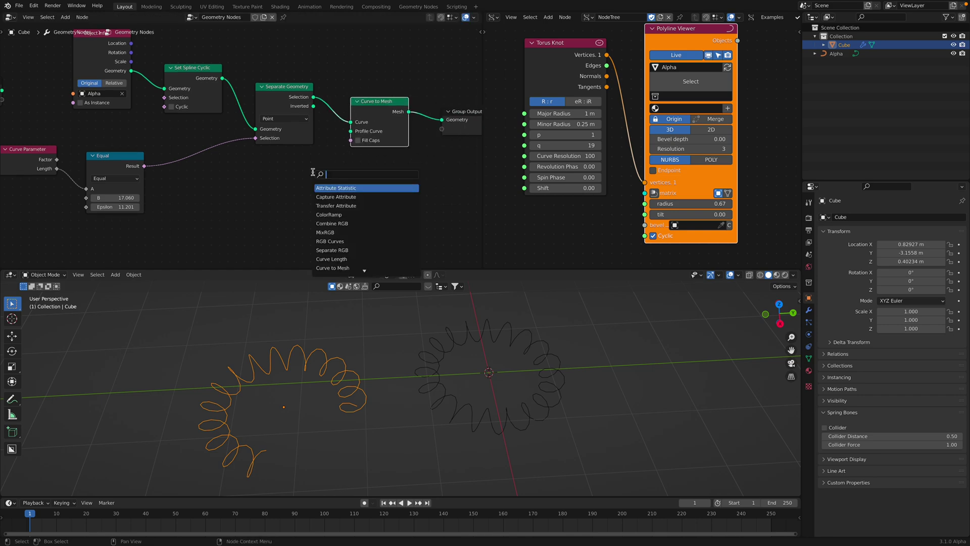
pyautogui.write('curve ci')
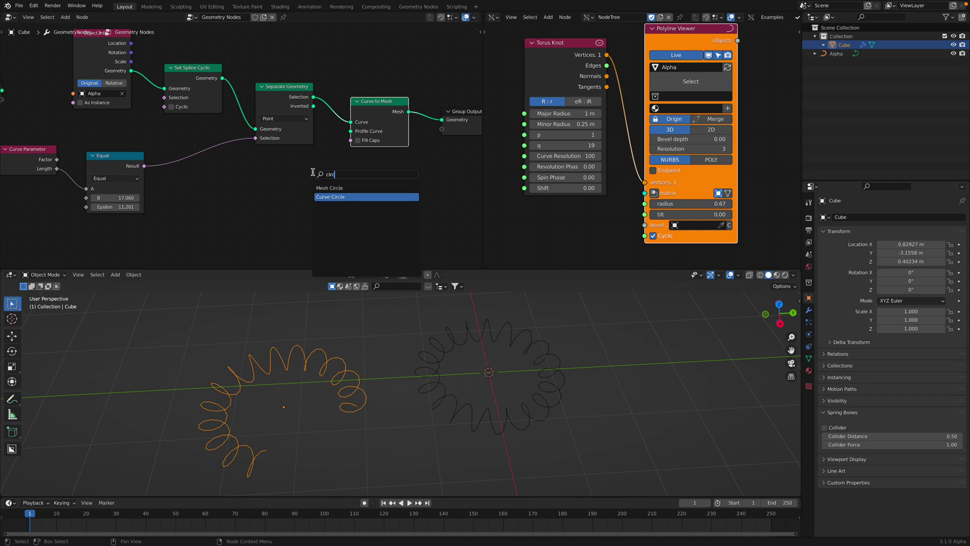
pyautogui.press('Return')
pyautogui.click(250, 173)
pyautogui.moveTo(347, 144); pyautogui.dragTo(350, 133)
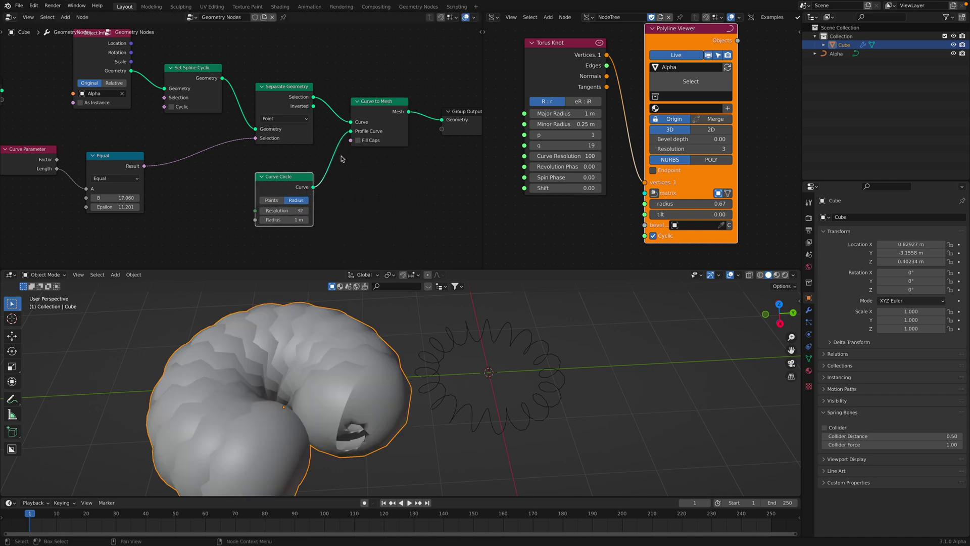
pyautogui.moveTo(292, 220); pyautogui.dragTo(246, 220)
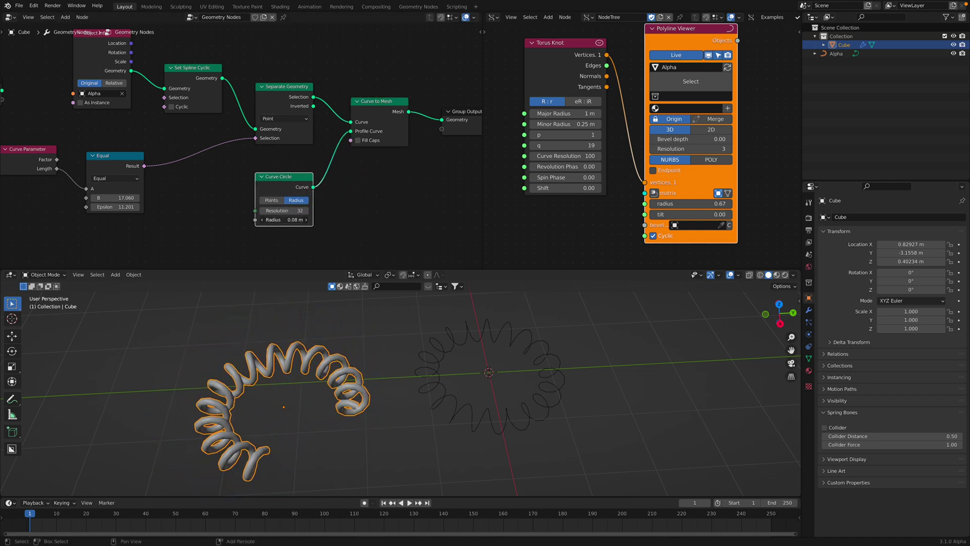
# Save the file and narrow the mask by setting the Equal node's B to 20.66 and Epsilon to 3.4
pyautogui.scroll(2, 120, 208)
pyautogui.hotkey('ctrl', 's')
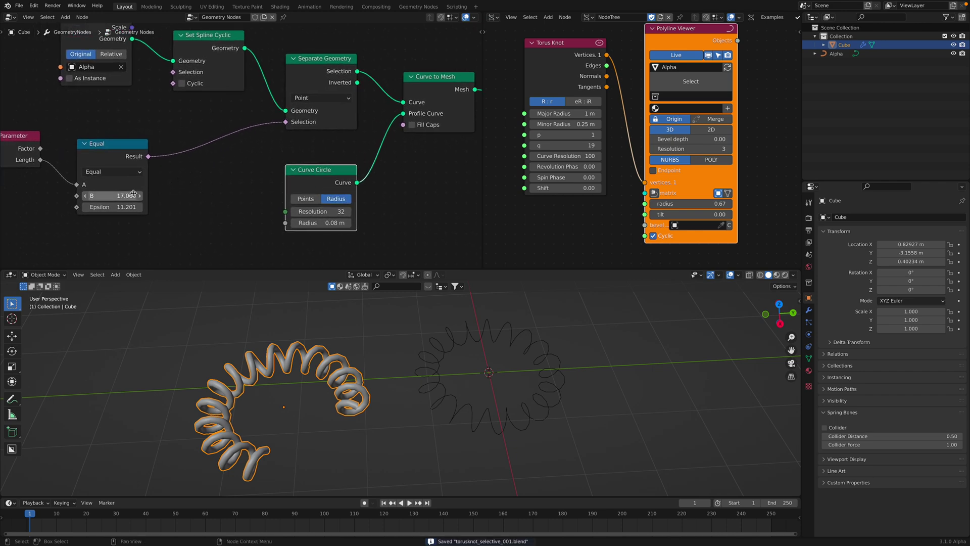
pyautogui.moveTo(119, 207); pyautogui.dragTo(146, 195)
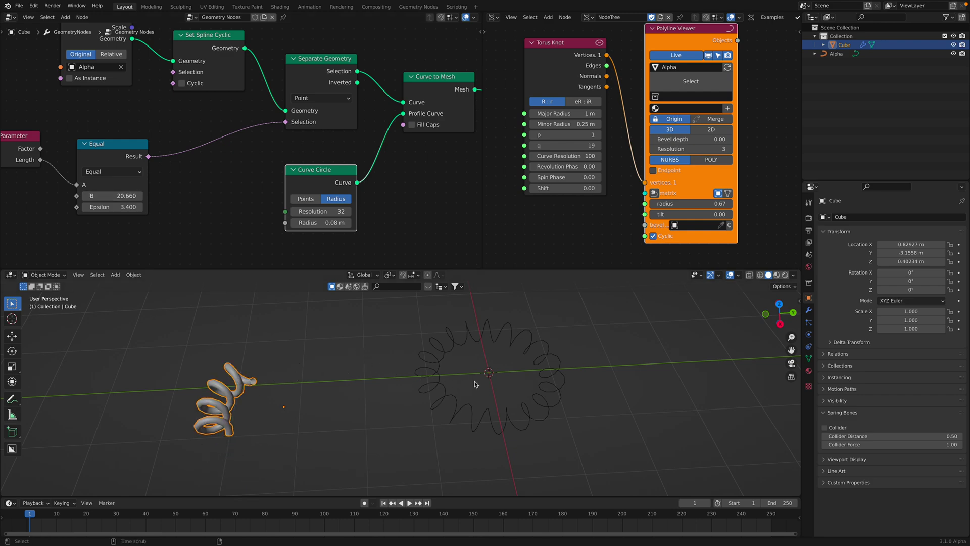
# Clear the Cube object's location so its tube lines up with the original knot curve, and save the file
pyautogui.hotkey('alt', 'g')
pyautogui.keyDown('shift'); pyautogui.moveTo(500, 371); pyautogui.dragTo(413, 381, button='middle'); pyautogui.keyUp('shift')
pyautogui.scroll(3, 414, 381)
pyautogui.scroll(-3, 438, 388)
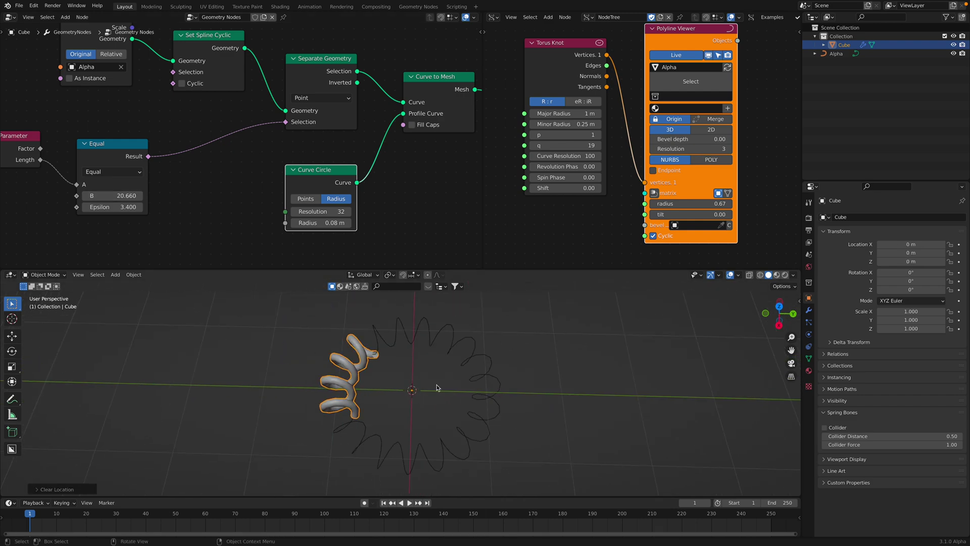
pyautogui.hotkey('ctrl', 's')
# Select the Alpha curve, set the Torus Knot's Major Radius to 1.1 m, Minor Radius to 0.47 m and Curve Resolution to 314, and save
pyautogui.click(471, 345)
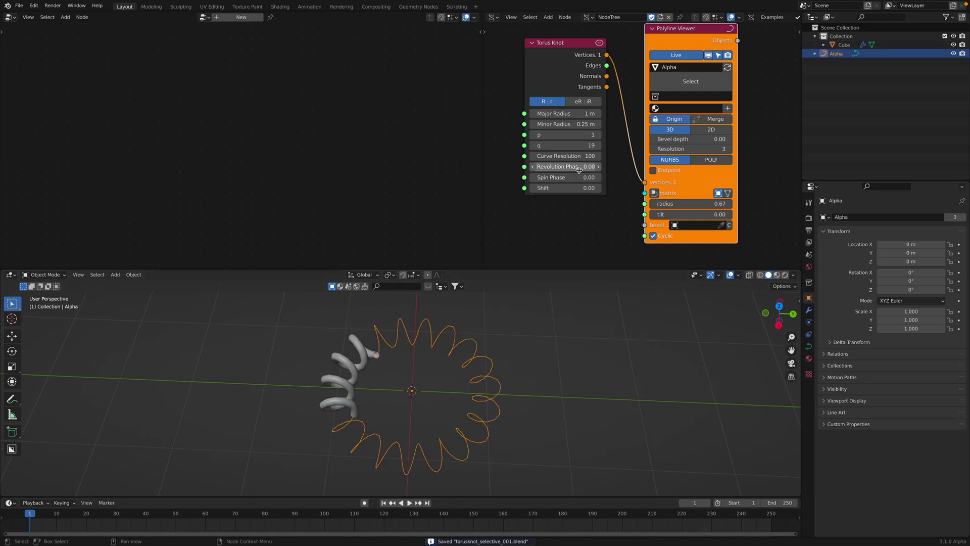
pyautogui.moveTo(569, 126); pyautogui.dragTo(585, 155)
pyautogui.hotkey('ctrl', 's')
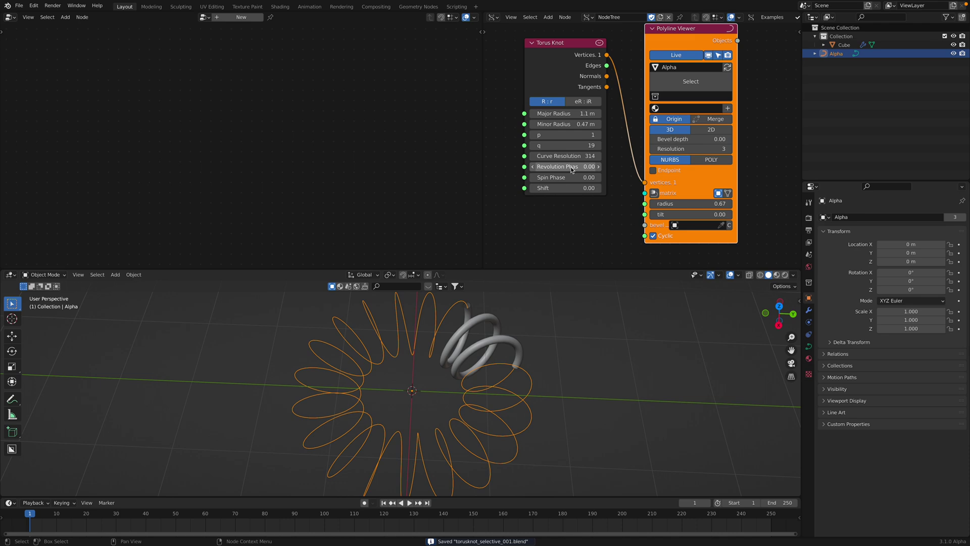
# Select the Cube, set the Curve Circle's resolution to 8 and the Equal node's B to 20.46, and save the file
pyautogui.click(843, 45)
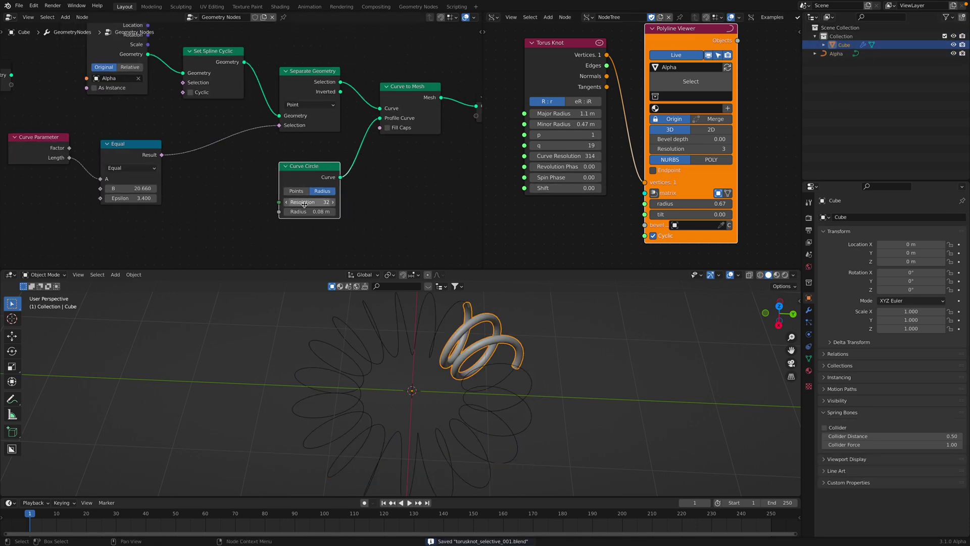
pyautogui.moveTo(220, 164); pyautogui.dragTo(236, 179, button='middle')
pyautogui.moveTo(147, 204)
pyautogui.mouseDown()
pyautogui.moveTo(344, 204)
pyautogui.moveTo(122, 204)
pyautogui.moveTo(144, 203)
pyautogui.mouseUp()
pyautogui.scroll(-2, 346, 359)
pyautogui.moveTo(341, 370); pyautogui.dragTo(364, 356, button='middle')
pyautogui.hotkey('ctrl', 's')
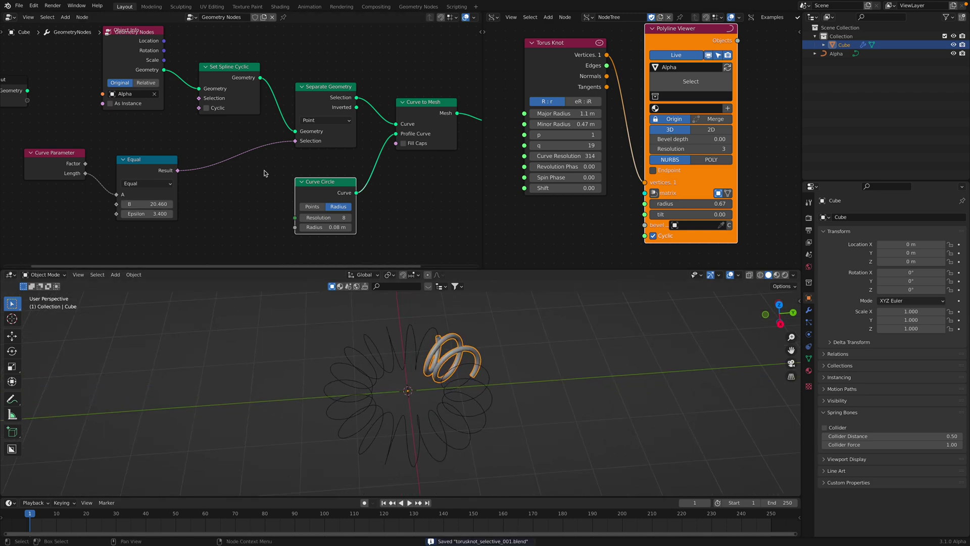
# Space out the Set Spline Cyclic, Curve to Mesh, Group Output and Curve Circle nodes to make room after Separate Geometry
pyautogui.moveTo(245, 131); pyautogui.dragTo(226, 139, button='middle')
pyautogui.moveTo(210, 82); pyautogui.dragTo(200, 77)
pyautogui.moveTo(338, 114); pyautogui.dragTo(254, 101, button='middle')
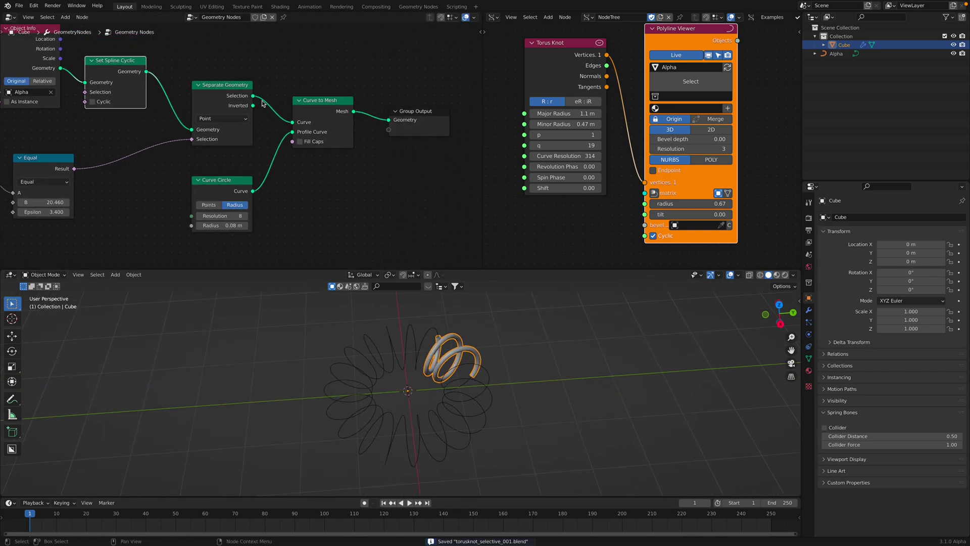
pyautogui.moveTo(387, 108); pyautogui.dragTo(330, 107, button='middle')
pyautogui.moveTo(365, 109); pyautogui.dragTo(443, 122)
pyautogui.moveTo(271, 98); pyautogui.dragTo(321, 110)
pyautogui.moveTo(179, 177); pyautogui.dragTo(225, 176)
pyautogui.scroll(-2, 171, 149)
pyautogui.moveTo(161, 142); pyautogui.dragTo(303, 171, button='middle')
# Duplicate the Curve Parameter node below Separate Geometry and move Curve to Mesh and Group Output farther along the chain
pyautogui.hotkey('shift', 'd')
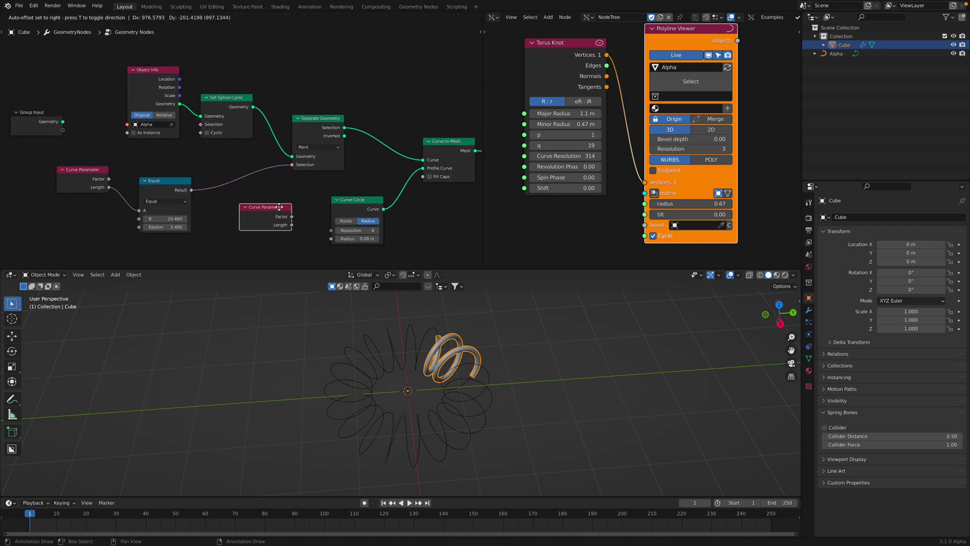
pyautogui.moveTo(427, 151); pyautogui.dragTo(346, 137, button='middle')
pyautogui.moveTo(347, 137); pyautogui.dragTo(391, 116)
pyautogui.moveTo(435, 147); pyautogui.dragTo(462, 145)
# Insert a Set Curve Radius node between Separate Geometry and Curve to Mesh and set its radius to 1.54 m
pyautogui.moveTo(280, 73); pyautogui.dragTo(275, 101, button='middle')
pyautogui.hotkey('shift', 'a')
pyautogui.click(277, 98)
pyautogui.write('set rad')
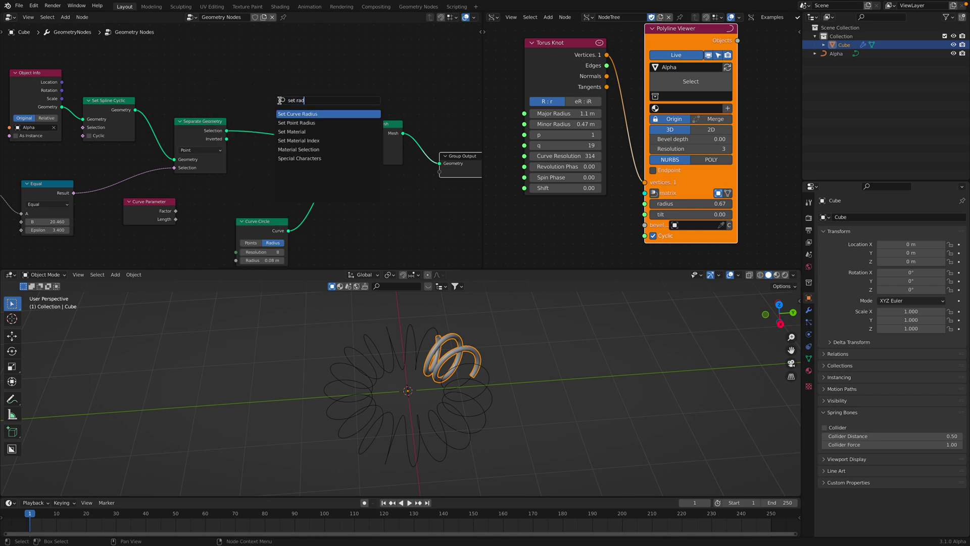
pyautogui.press('Return')
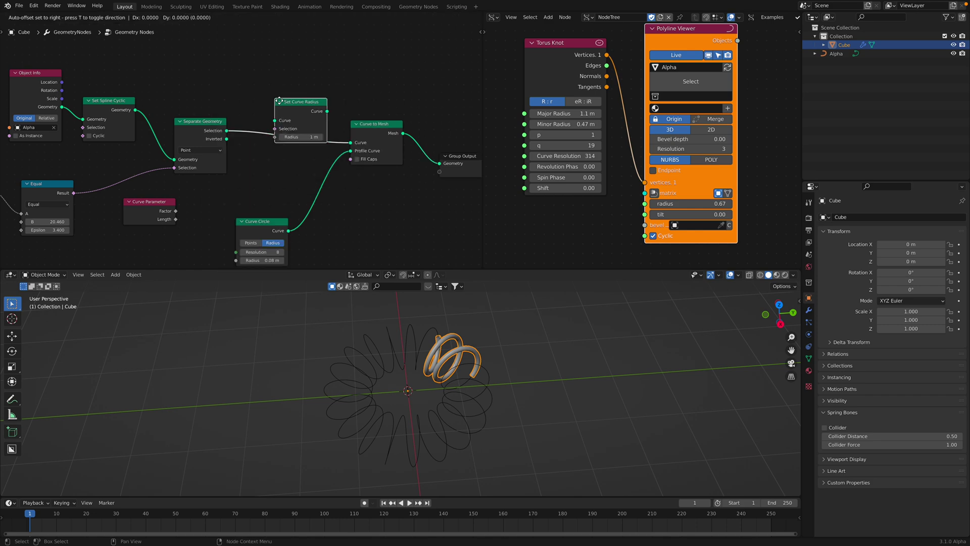
pyautogui.click(267, 121)
pyautogui.moveTo(206, 128); pyautogui.dragTo(213, 109)
pyautogui.moveTo(290, 157); pyautogui.dragTo(317, 156)
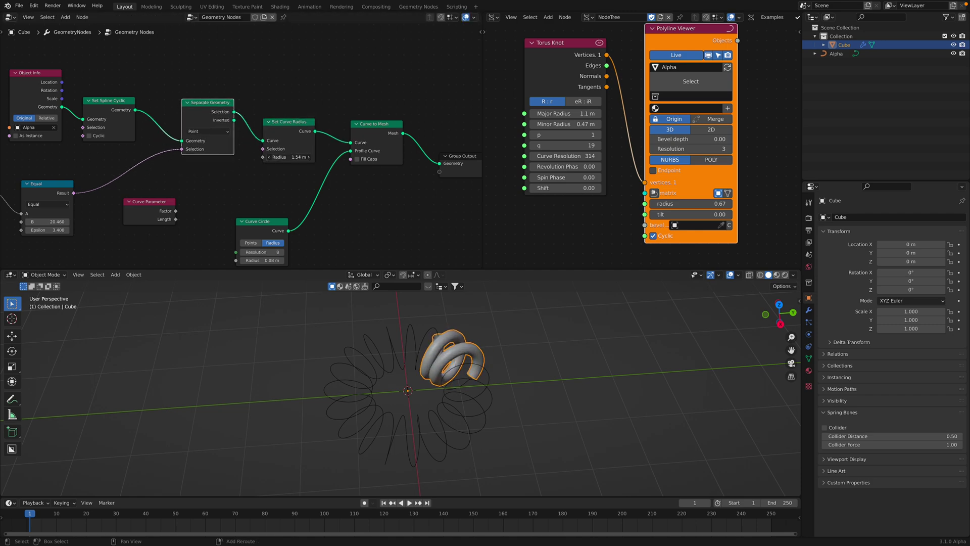
# Add a Float Curve node beside the duplicated Curve Parameter node
pyautogui.moveTo(231, 173); pyautogui.dragTo(271, 139, button='middle')
pyautogui.scroll(1, 252, 142)
pyautogui.moveTo(187, 176); pyautogui.dragTo(167, 181)
pyautogui.hotkey('shift', 'a')
pyautogui.click(231, 163)
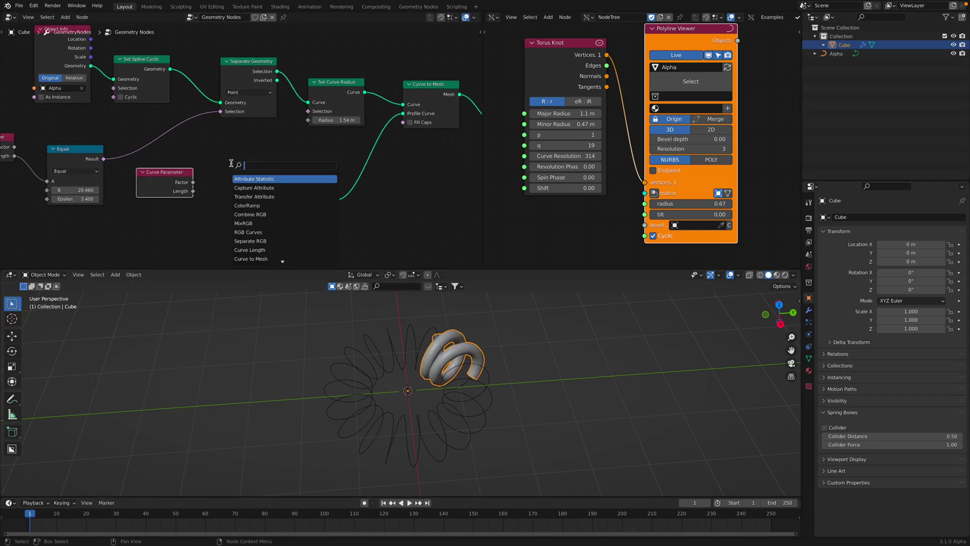
pyautogui.write('curve m')
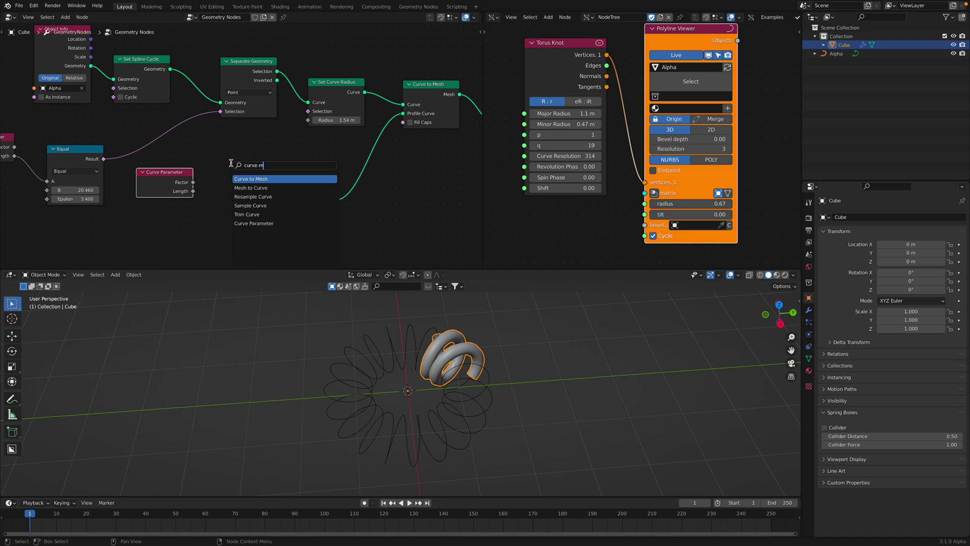
pyautogui.write('float')
pyautogui.press('Return')
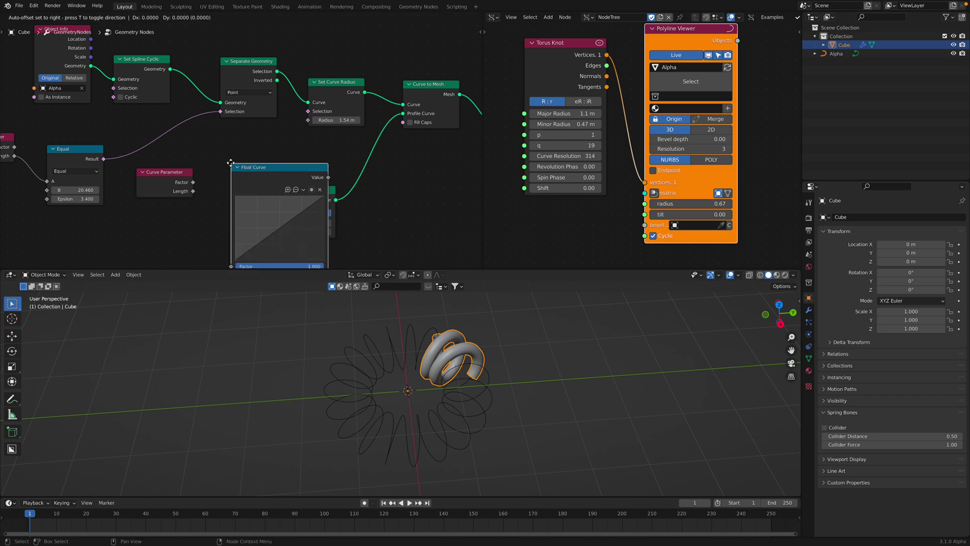
pyautogui.click(209, 142)
# Move the Curve Circle, Curve to Mesh and Group Output nodes away from the Float Curve
pyautogui.moveTo(314, 190); pyautogui.dragTo(385, 187)
pyautogui.moveTo(412, 142); pyautogui.dragTo(319, 138, button='middle')
pyautogui.moveTo(340, 86); pyautogui.dragTo(377, 104)
pyautogui.moveTo(433, 122); pyautogui.dragTo(467, 139)
# Connect the duplicated Curve Parameter's Factor output to the Float Curve's Factor input
pyautogui.moveTo(202, 147); pyautogui.dragTo(274, 147, button='middle')
pyautogui.moveTo(192, 147); pyautogui.dragTo(198, 146)
pyautogui.moveTo(198, 145); pyautogui.dragTo(225, 118, button='middle')
pyautogui.scroll(1, 198, 146)
pyautogui.moveTo(192, 152); pyautogui.dragTo(225, 220)
pyautogui.moveTo(225, 221); pyautogui.dragTo(173, 257, button='middle')
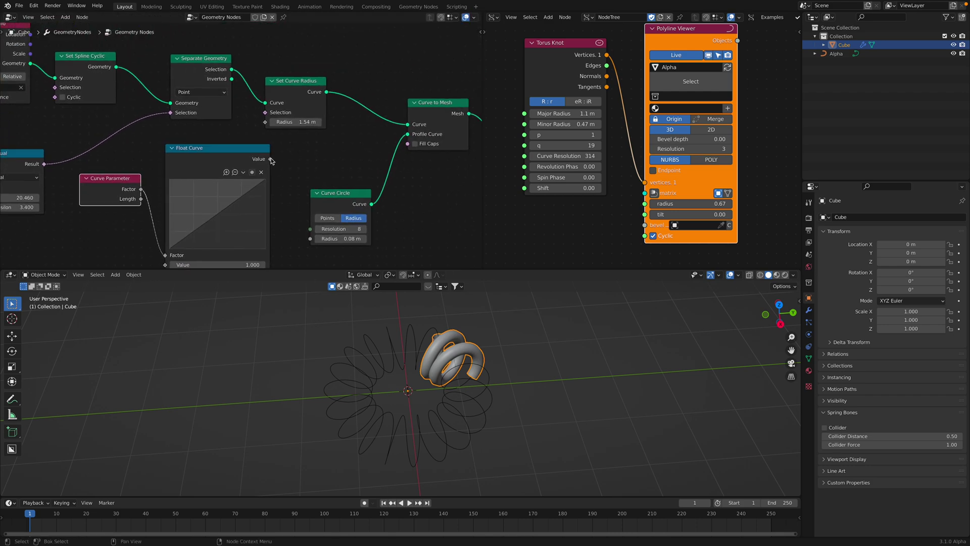
# Drive the Set Curve Radius node's Radius with the Float Curve's Value and shape the curve into an arch peaking at X 0.50682, Y 0.575
pyautogui.moveTo(274, 122); pyautogui.dragTo(272, 121)
pyautogui.moveTo(304, 92); pyautogui.dragTo(319, 101)
pyautogui.moveTo(409, 343); pyautogui.dragTo(415, 343, button='middle')
pyautogui.moveTo(227, 211); pyautogui.dragTo(230, 180, button='middle')
pyautogui.moveTo(230, 180); pyautogui.dragTo(218, 173)
pyautogui.moveTo(267, 152); pyautogui.dragTo(269, 216)
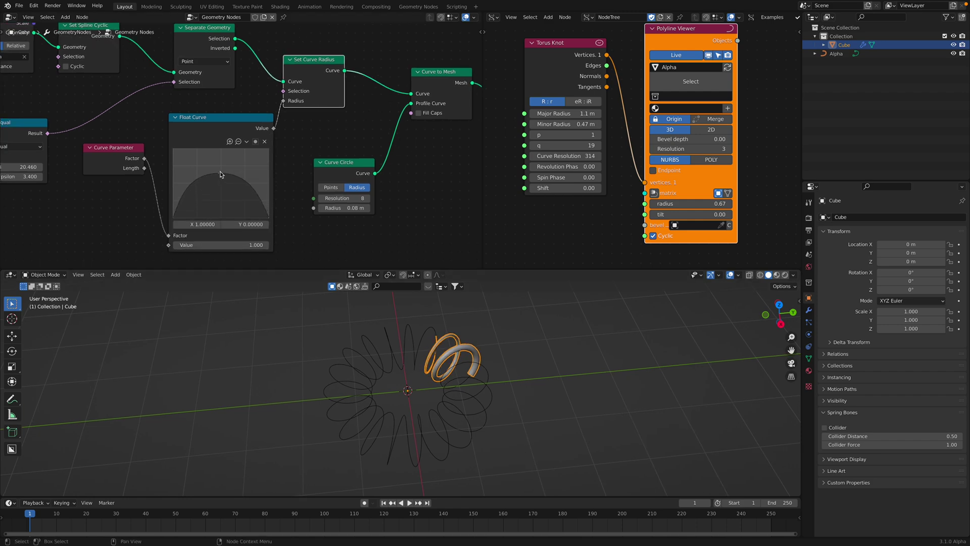
pyautogui.moveTo(220, 177); pyautogui.dragTo(222, 177)
# Reconnect the Curve Parameter's Factor to the Float Curve's Value input, raise the arch's peak to Y 0.64688 and save the file
pyautogui.moveTo(211, 164); pyautogui.dragTo(247, 128, button='middle')
pyautogui.moveTo(161, 116); pyautogui.dragTo(142, 162)
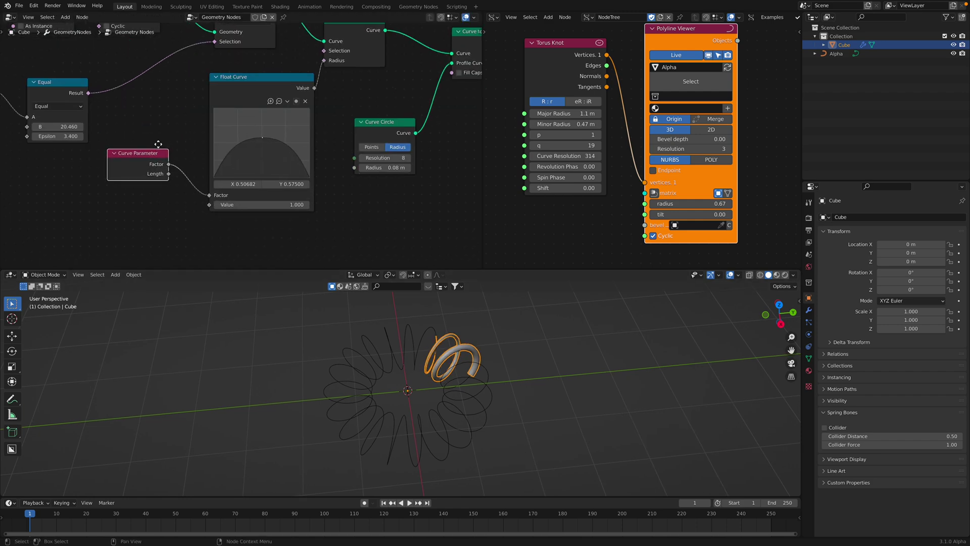
pyautogui.scroll(1, 179, 218)
pyautogui.scroll(1, 191, 179)
pyautogui.moveTo(167, 161); pyautogui.dragTo(158, 149, button='middle')
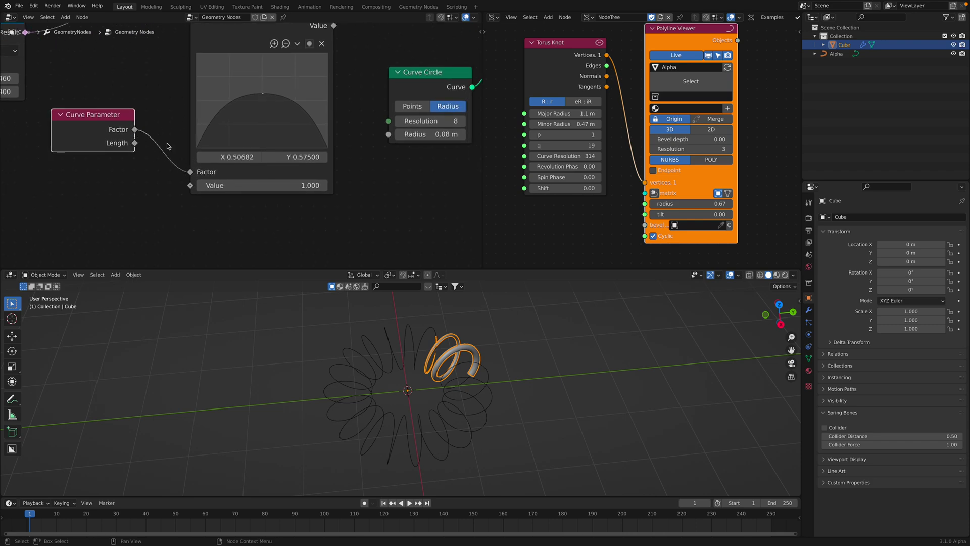
pyautogui.moveTo(190, 171); pyautogui.dragTo(190, 185)
pyautogui.moveTo(255, 172); pyautogui.dragTo(327, 172)
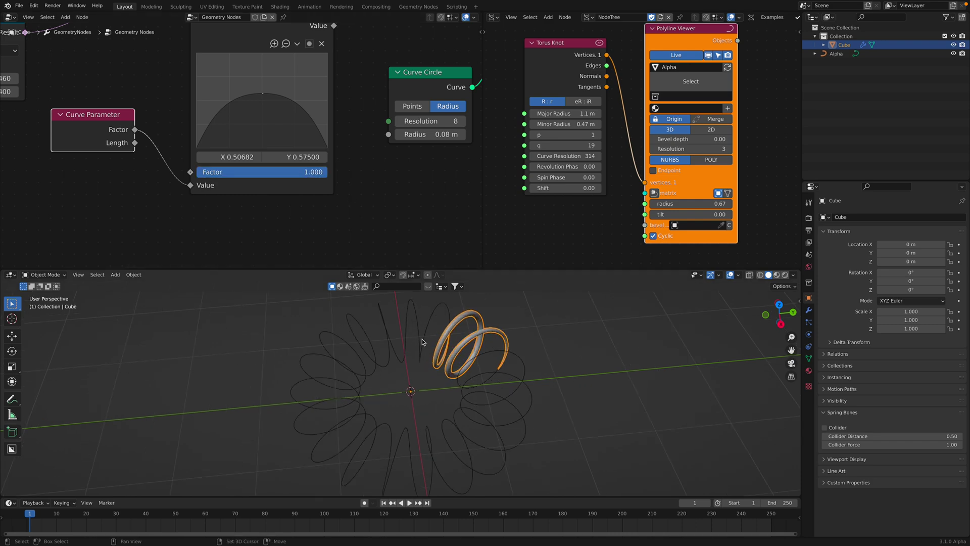
pyautogui.scroll(-2, 316, 111)
pyautogui.hotkey('ctrl', 's')
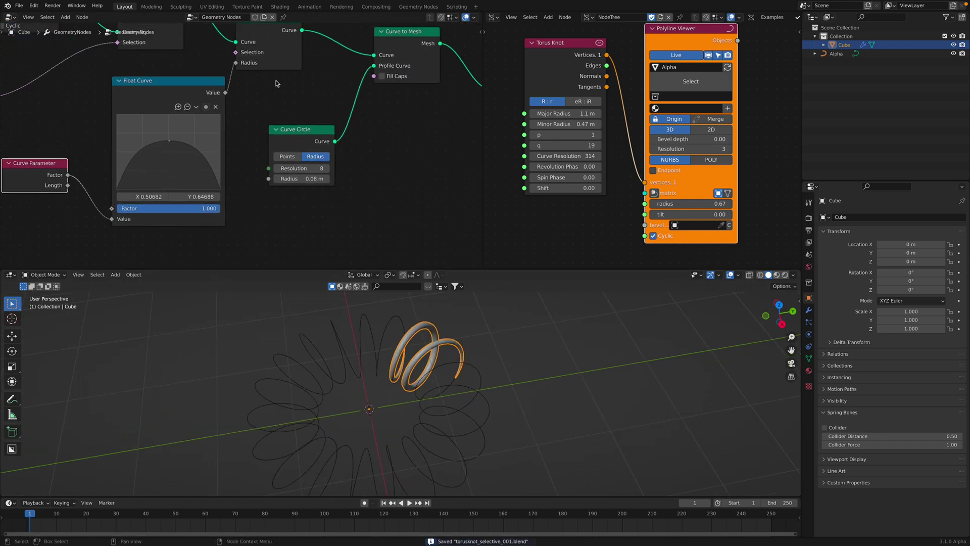
# Move Group Output, Curve to Mesh, Curve Circle and Set Curve Radius away from the Float Curve to make room for another node
pyautogui.scroll(-3, 316, 111)
pyautogui.moveTo(315, 107); pyautogui.dragTo(392, 126)
pyautogui.moveTo(258, 84); pyautogui.dragTo(295, 81)
pyautogui.moveTo(202, 143); pyautogui.dragTo(281, 148)
pyautogui.moveTo(177, 81); pyautogui.dragTo(222, 85)
# Insert a Map Range node between the Float Curve and the Set Curve Radius node's Radius input
pyautogui.scroll(2, 212, 101)
pyautogui.hotkey('shift', 'a')
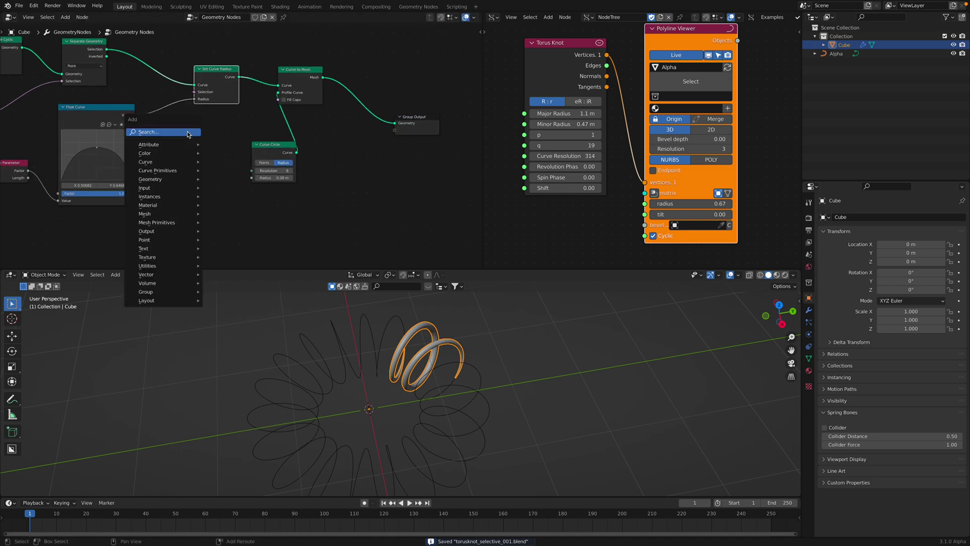
pyautogui.click(187, 131)
pyautogui.write('map')
pyautogui.press('Return')
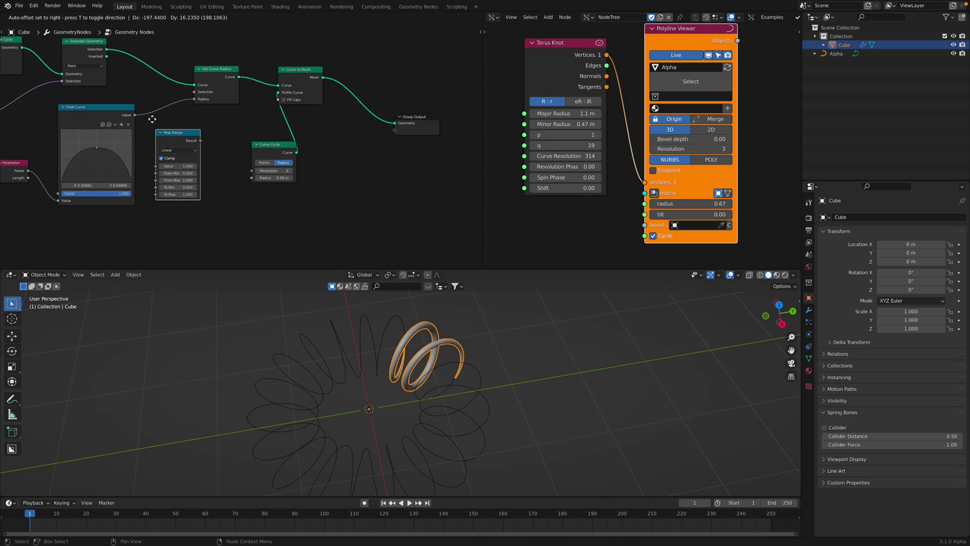
pyautogui.click(184, 126)
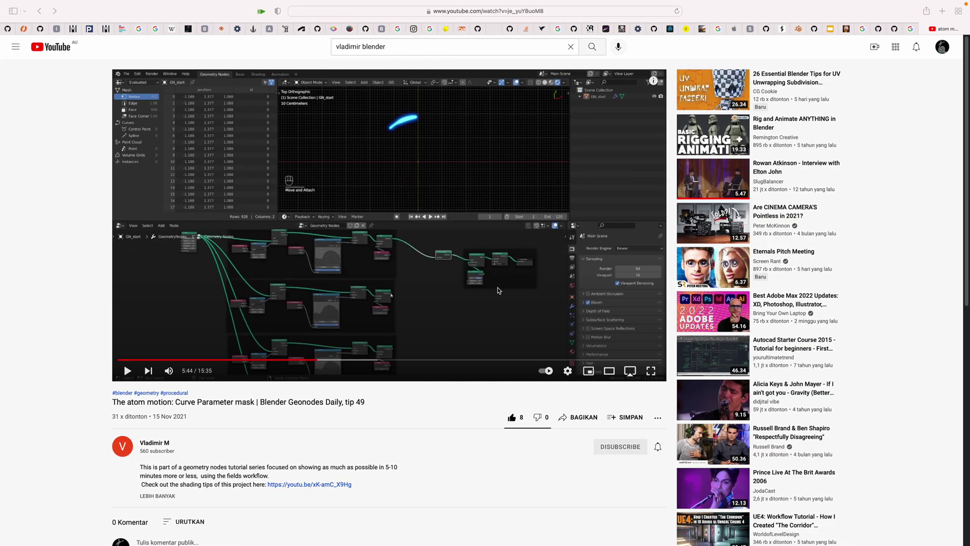
# Switch to YouTube and skim through the "The atom motion: Curve Parameter mask" video for reference
pyautogui.click(359, 361)
pyautogui.click(416, 360)
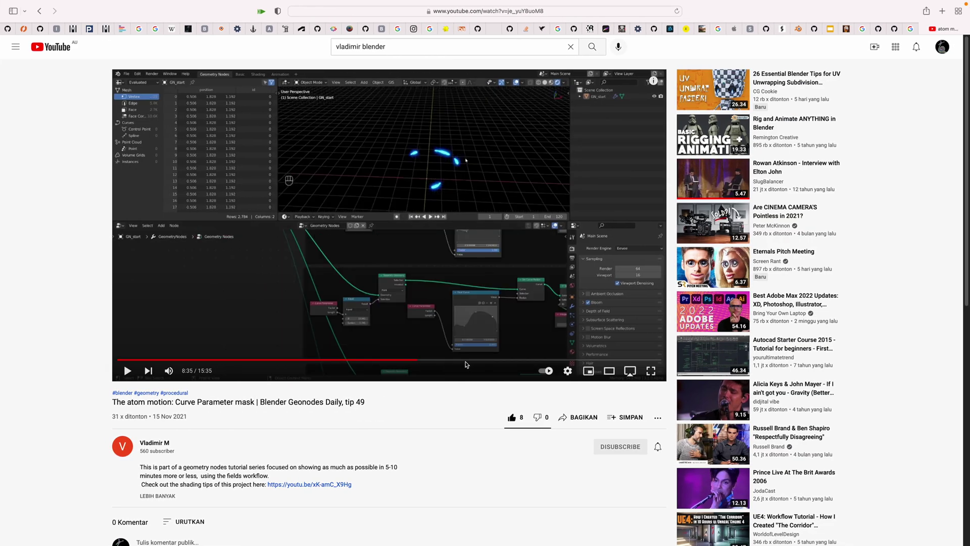
pyautogui.click(580, 360)
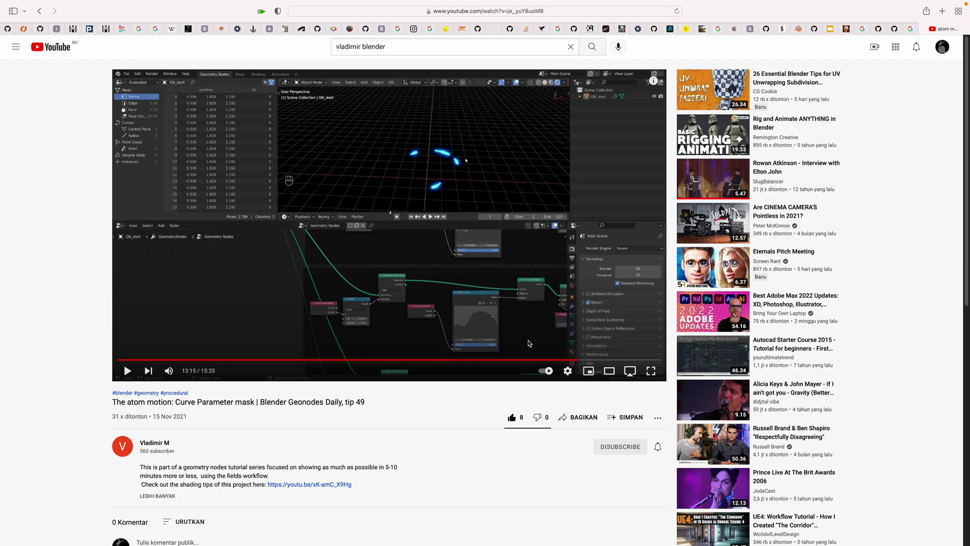
pyautogui.click(345, 360)
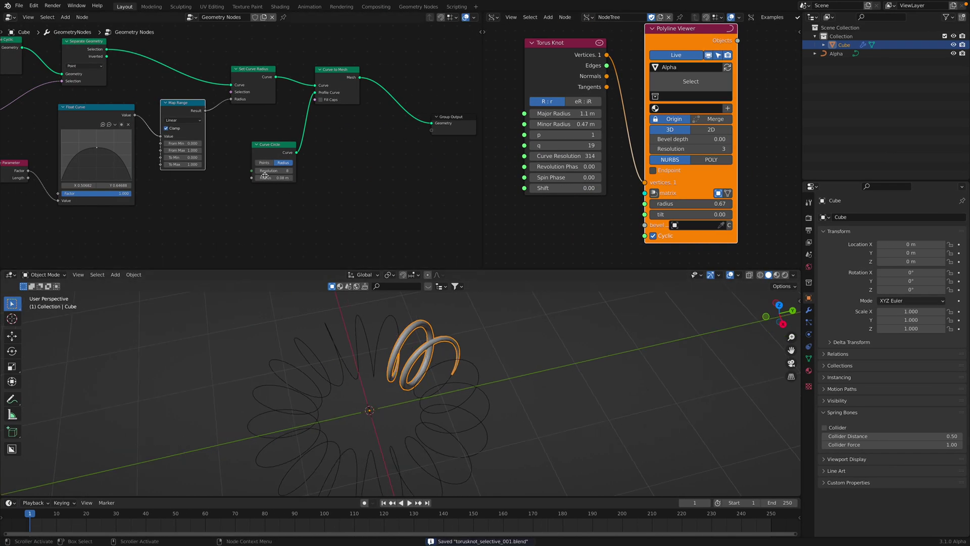
# Return to Blender and move the Group Output node closer to Curve to Mesh
pyautogui.scroll(-2, 252, 159)
pyautogui.moveTo(351, 133); pyautogui.dragTo(369, 138, button='middle')
pyautogui.moveTo(438, 132); pyautogui.dragTo(402, 102)
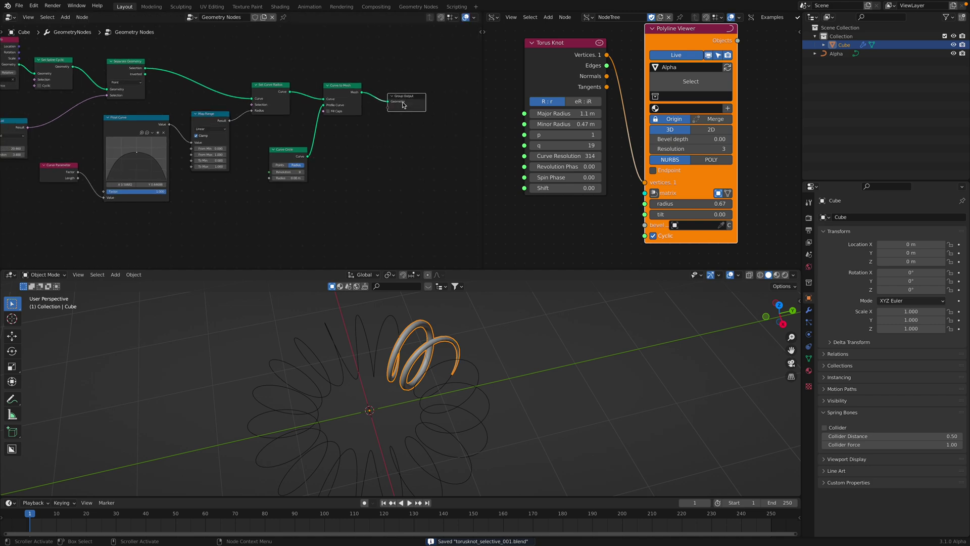
pyautogui.scroll(1, 403, 104)
pyautogui.scroll(1, 377, 130)
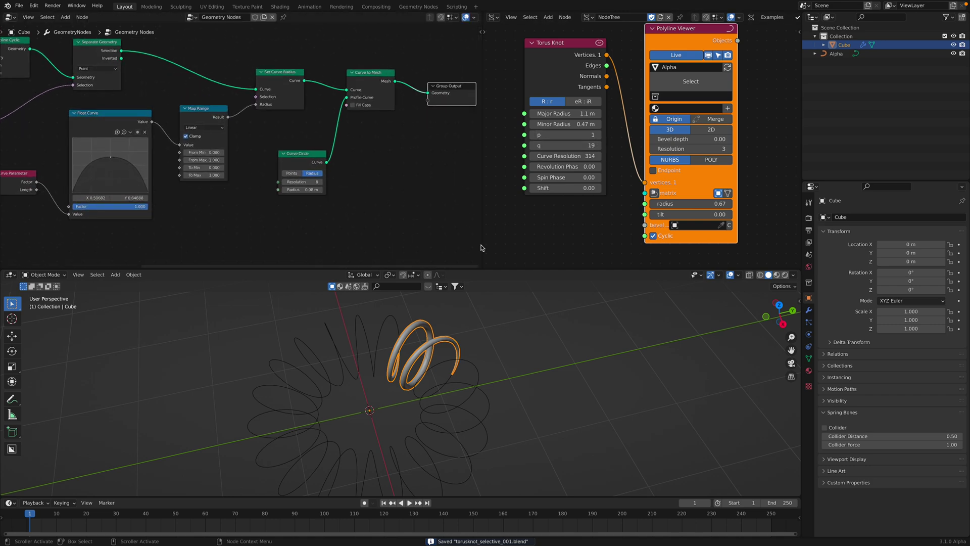
pyautogui.scroll(1, 327, 195)
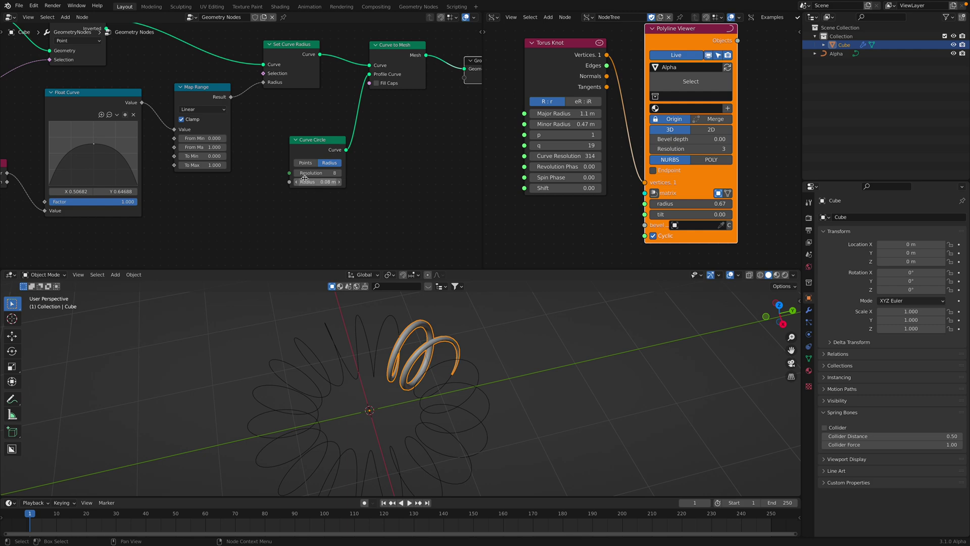
# Set the Map Range node's To Max to 1.96 and To Min to 0, and save the file
pyautogui.moveTo(202, 165); pyautogui.dragTo(262, 167)
pyautogui.write('0')
pyautogui.press('Return')
pyautogui.hotkey('ctrl', 's')
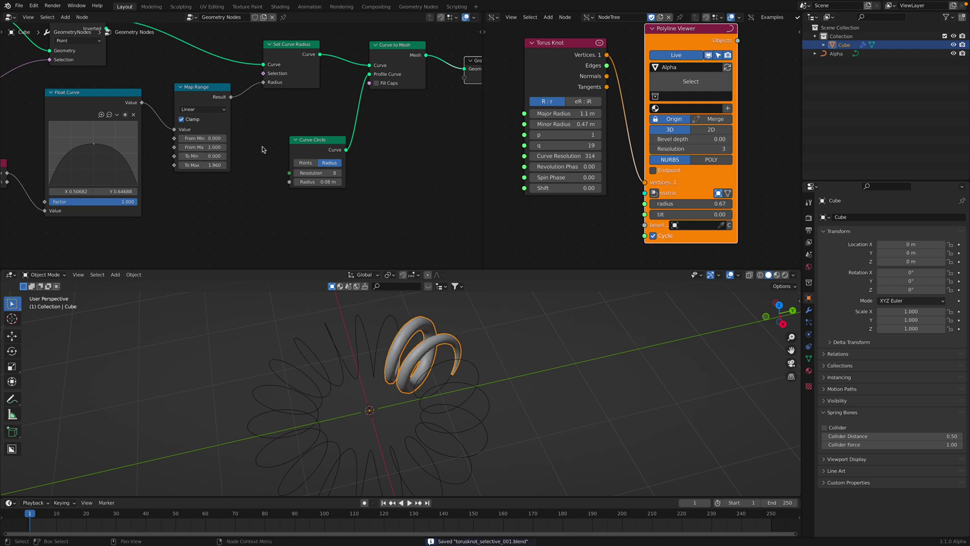
# Move the Curve Circle node slightly and enable Fill Caps on the Curve to Mesh node
pyautogui.moveTo(310, 148); pyautogui.dragTo(304, 140)
pyautogui.moveTo(479, 365); pyautogui.dragTo(445, 404, button='middle')
pyautogui.scroll(-3, 450, 371)
pyautogui.scroll(-3, 170, 188)
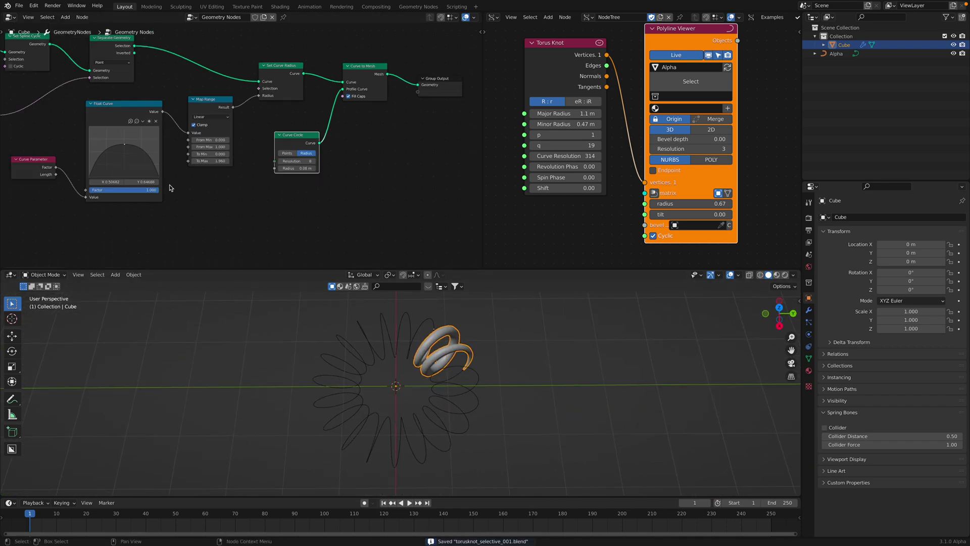
# Set the Equal node's B to 34.46 and Epsilon to 7.2 to cover a different stretch of the knot, and save
pyautogui.scroll(-2, 170, 187)
pyautogui.moveTo(169, 188); pyautogui.dragTo(288, 169, button='middle')
pyautogui.moveTo(194, 170); pyautogui.dragTo(193, 203, button='middle')
pyautogui.moveTo(103, 148); pyautogui.dragTo(185, 171, button='middle')
pyautogui.scroll(3, 196, 176)
pyautogui.moveTo(206, 184)
pyautogui.mouseDown()
pyautogui.moveTo(287, 185)
pyautogui.moveTo(192, 184)
pyautogui.moveTo(237, 192)
pyautogui.moveTo(213, 188)
pyautogui.mouseUp()
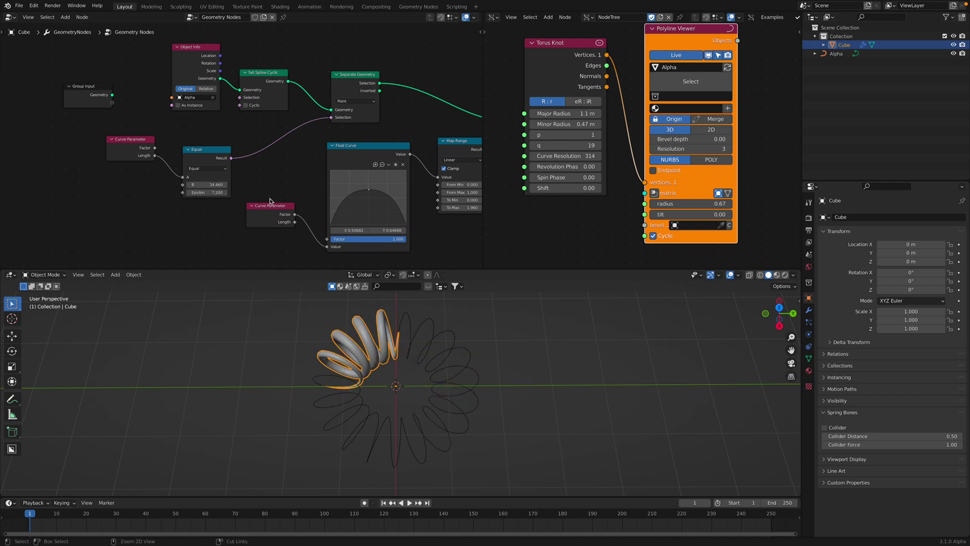
pyautogui.hotkey('ctrl', 's')
# Set the Torus Knot's Major Radius to 2 m, Minor Radius to 0.35 m and q to 31, and save the file
pyautogui.moveTo(575, 166); pyautogui.dragTo(580, 164, button='middle')
pyautogui.moveTo(569, 143); pyautogui.dragTo(596, 111)
pyautogui.moveTo(505, 389); pyautogui.dragTo(500, 362, button='middle')
pyautogui.hotkey('ctrl', 's')
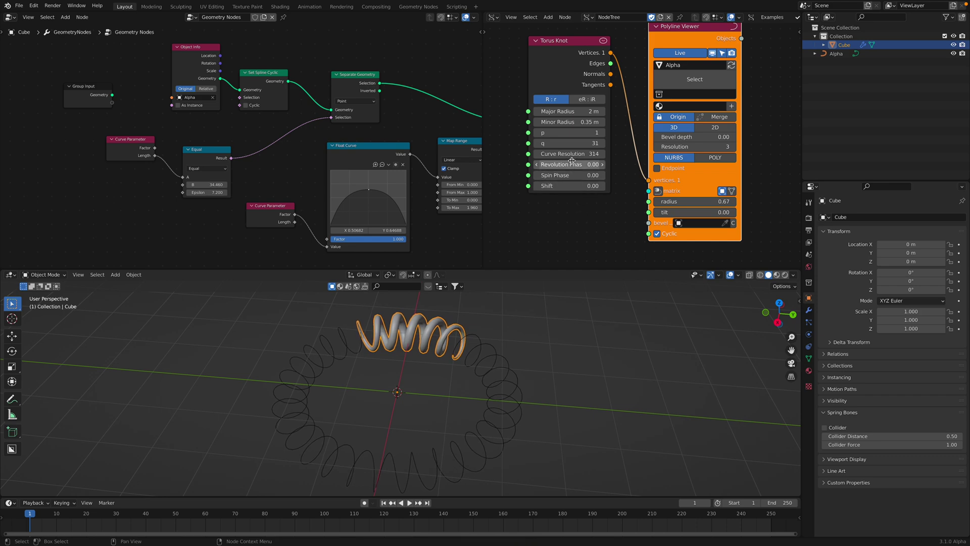
# Try out the Torus Knot's Revolution Phase, set it back to 0, and save the file
pyautogui.moveTo(571, 161); pyautogui.dragTo(600, 161)
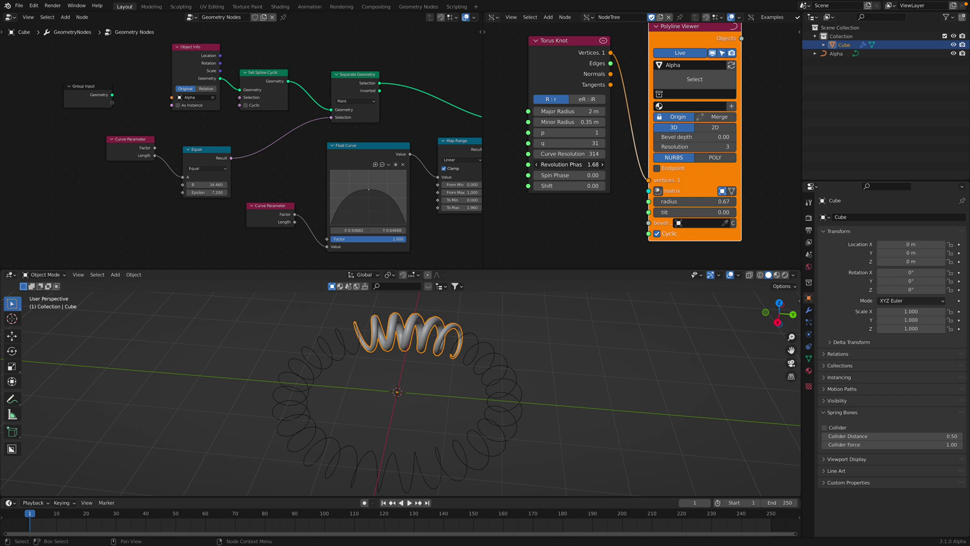
pyautogui.write('0')
pyautogui.press('Return')
pyautogui.hotkey('ctrl', 's')
# Add an Edgenet to Paths node below the Torus Knot node in the Sverchok tree
pyautogui.scroll(-3, 581, 172)
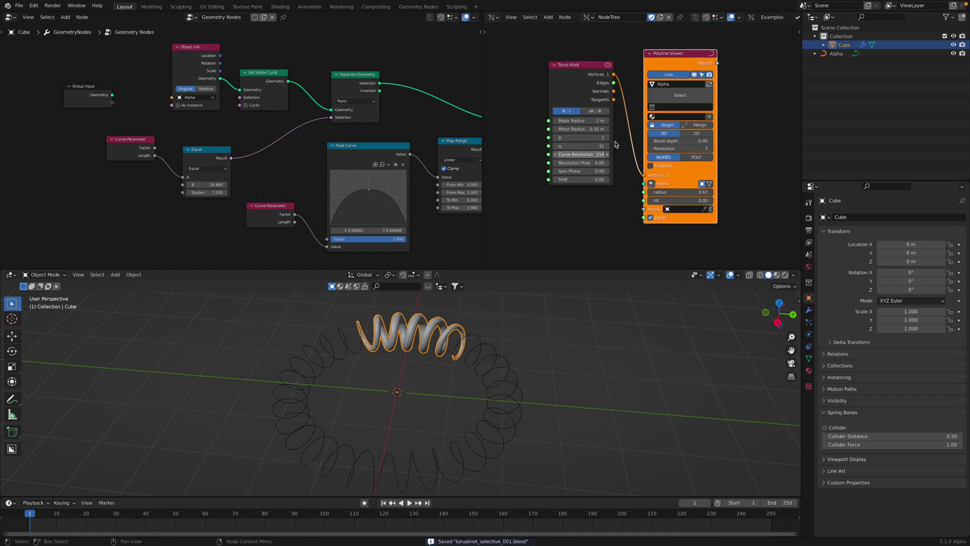
pyautogui.hotkey('shift', 'a')
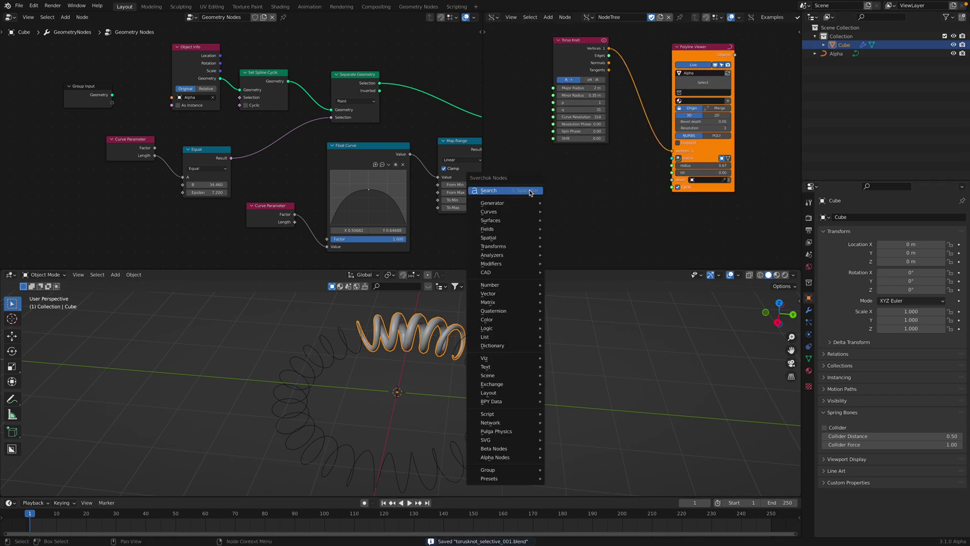
pyautogui.click(530, 192)
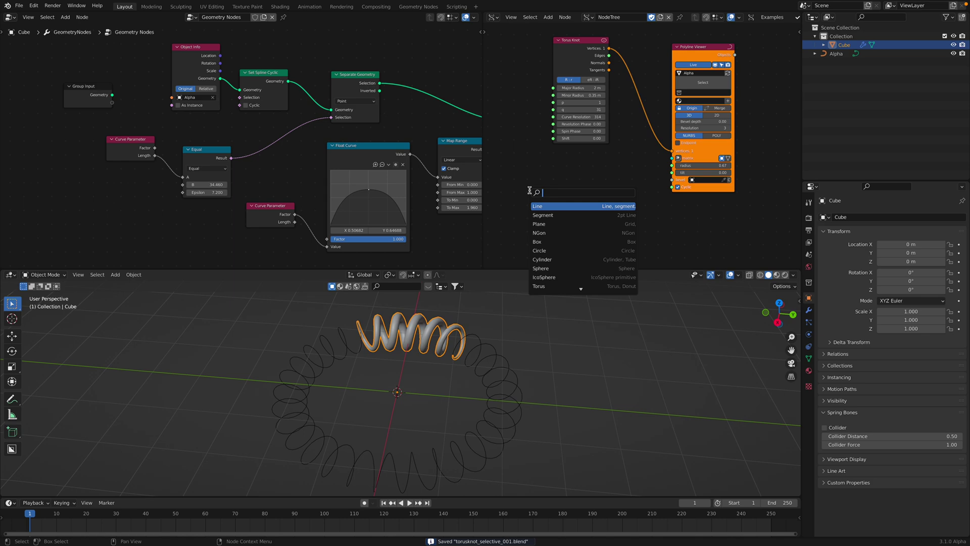
pyautogui.write('path')
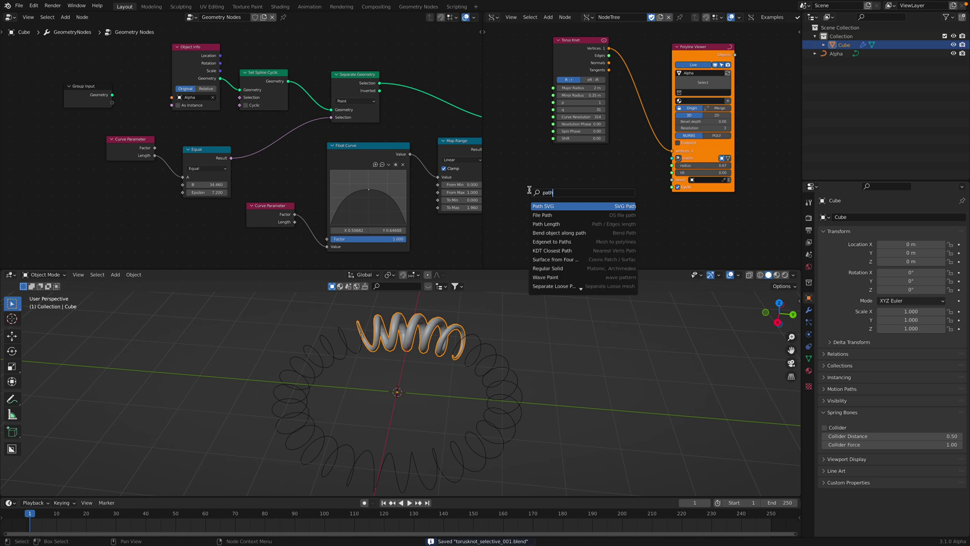
pyautogui.press('Down')
pyautogui.press('Down')
pyautogui.press('Down')
pyautogui.press('Down')
pyautogui.press('Return')
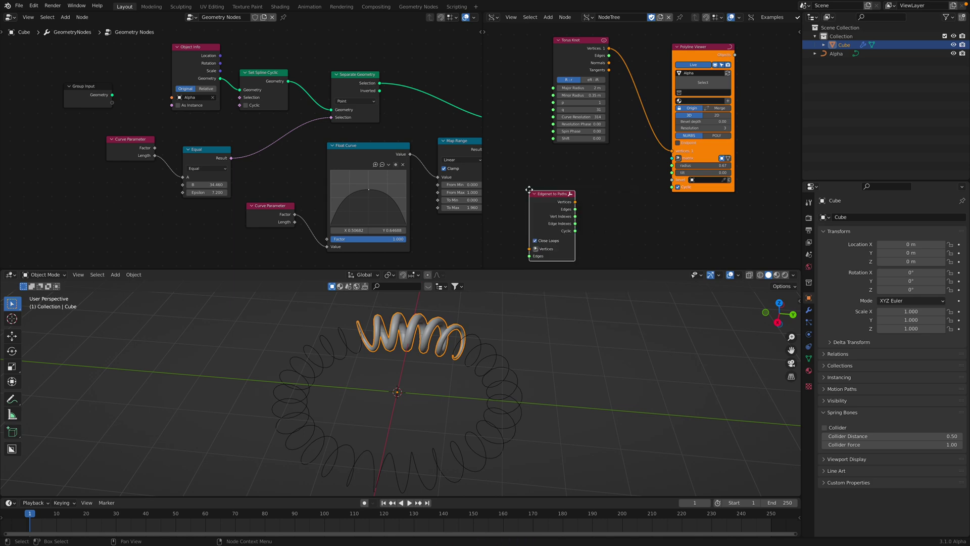
pyautogui.click(576, 176)
# Add a Cricket node beside Edgenet to Paths, save the file, and link the Cricket's Vertices to the node's Vertices input
pyautogui.moveTo(576, 177); pyautogui.dragTo(636, 179, button='middle')
pyautogui.hotkey('shift', 'a')
pyautogui.click(560, 187)
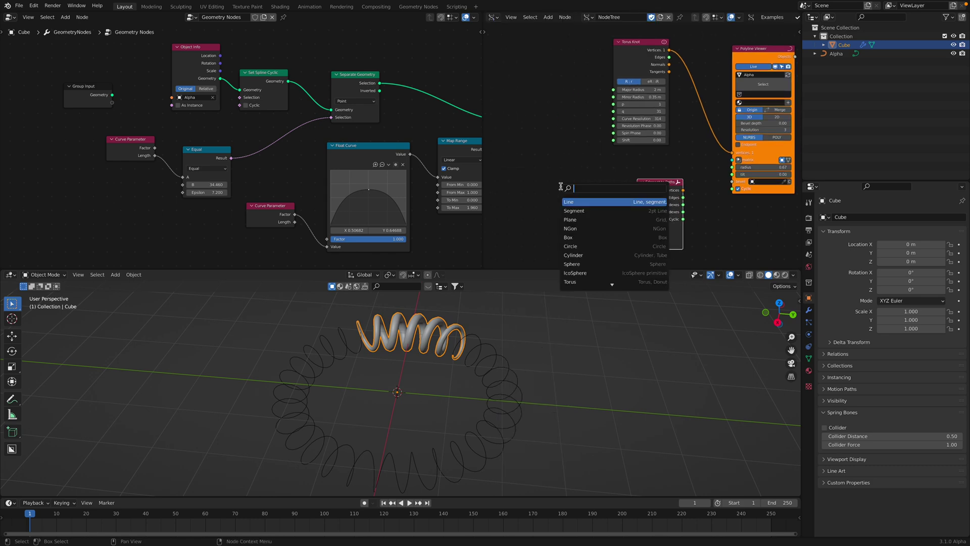
pyautogui.write('cricket')
pyautogui.press('Return')
pyautogui.click(584, 187)
pyautogui.hotkey('ctrl', 's')
pyautogui.moveTo(585, 187); pyautogui.dragTo(547, 195, button='middle')
pyautogui.press('g')
pyautogui.click(545, 204)
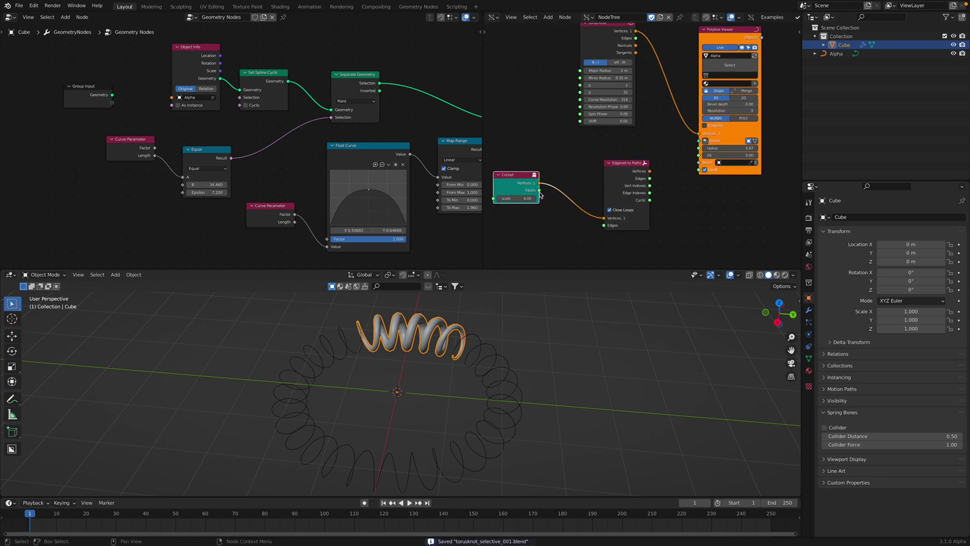
# Link the Cricket's Faces to Edgenet to Paths' Edges, feed its Vertices output into the Polyline Viewer, and select all objects
pyautogui.moveTo(620, 195); pyautogui.dragTo(617, 183)
pyautogui.moveTo(695, 138); pyautogui.dragTo(699, 133)
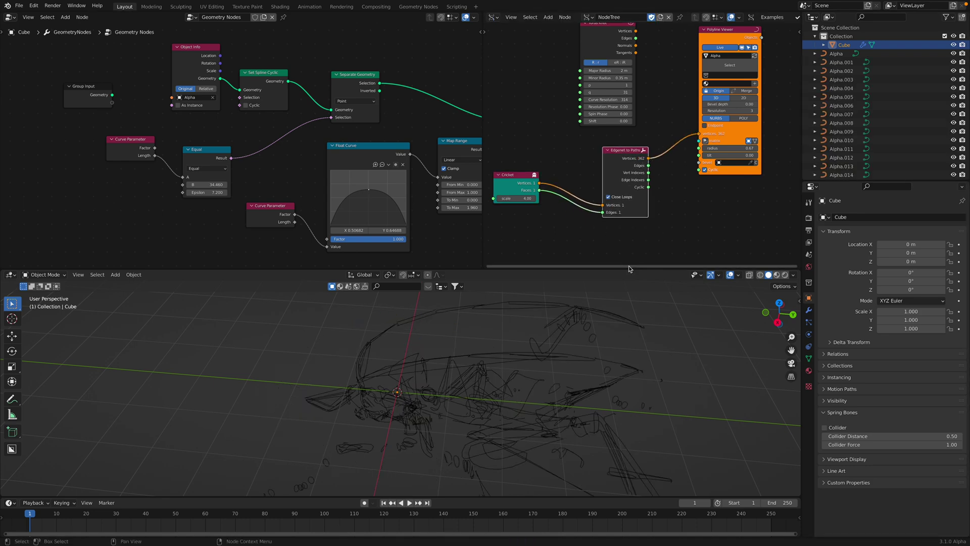
pyautogui.moveTo(501, 384); pyautogui.dragTo(537, 353, button='middle')
pyautogui.moveTo(531, 348)
pyautogui.mouseDown(button='middle')
pyautogui.moveTo(522, 347)
pyautogui.moveTo(527, 335)
pyautogui.mouseUp(button='middle')
pyautogui.click(511, 344)
pyautogui.press('a')
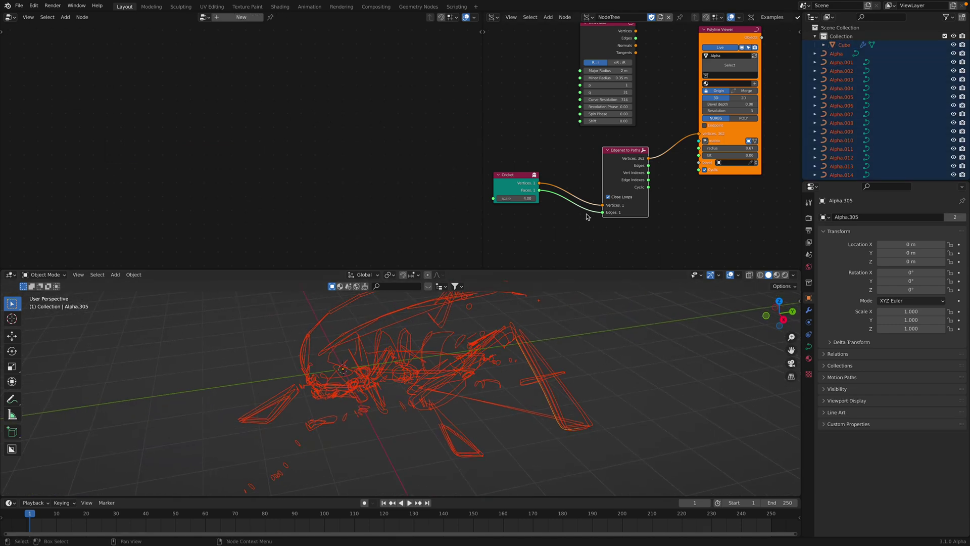
# Disable Close Loops on the Edgenet to Paths node and set the Cricket's scale to 4.30
pyautogui.click(609, 196)
pyautogui.moveTo(578, 382); pyautogui.dragTo(540, 373, button='middle')
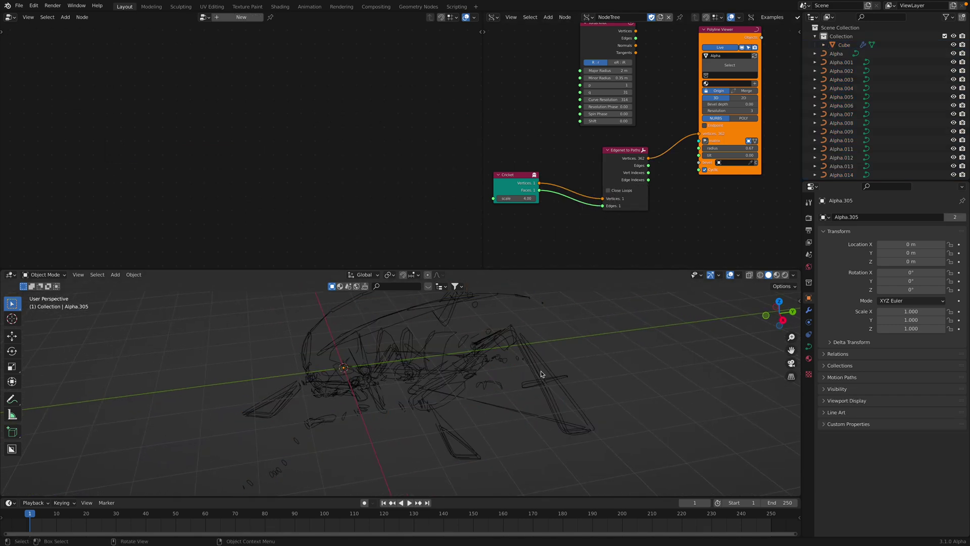
pyautogui.moveTo(534, 196); pyautogui.dragTo(528, 214)
pyautogui.moveTo(543, 246); pyautogui.dragTo(554, 223, button='middle')
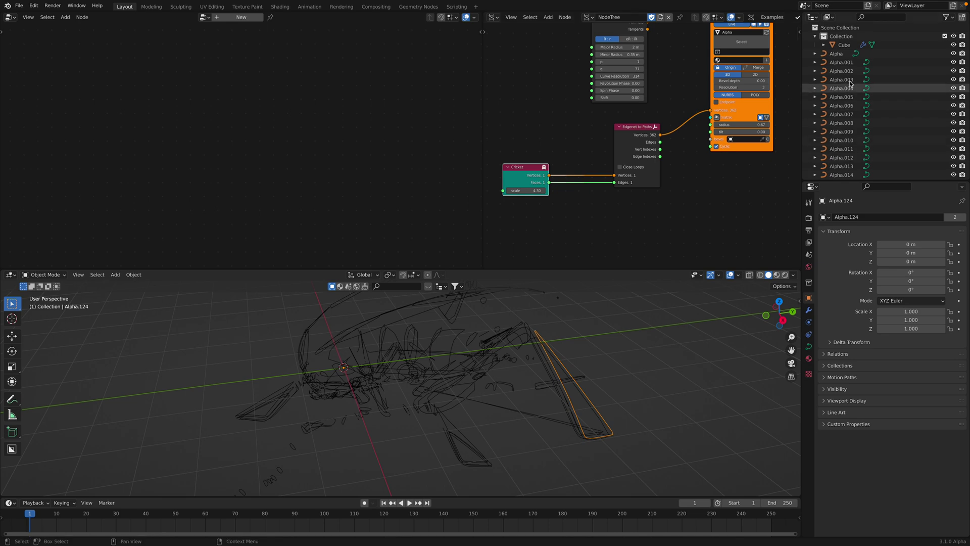
# Create a second scene collection and assign Collection 2 as the Polyline Viewer's output collection
pyautogui.moveTo(772, 116); pyautogui.dragTo(735, 133, button='middle')
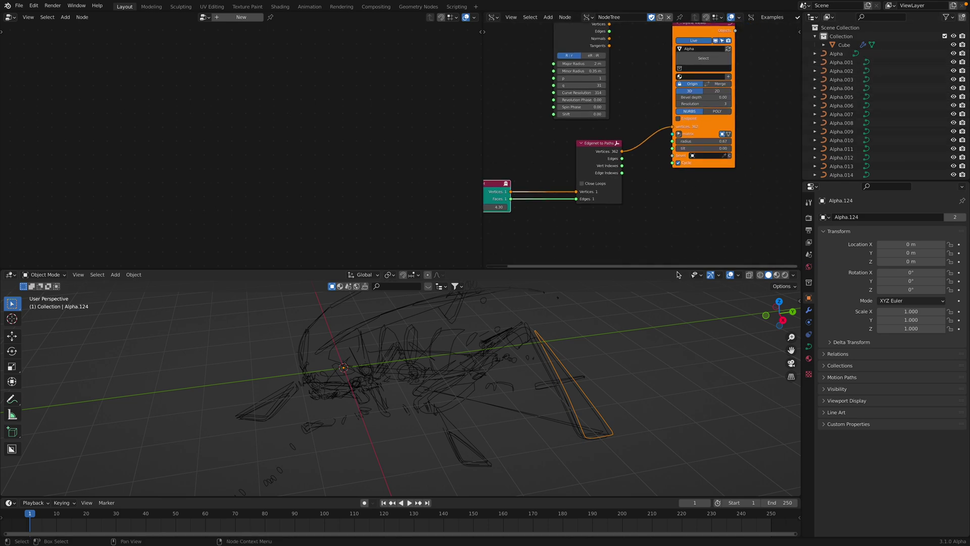
pyautogui.scroll(-2, 606, 330)
pyautogui.hotkey('shift', 'a')
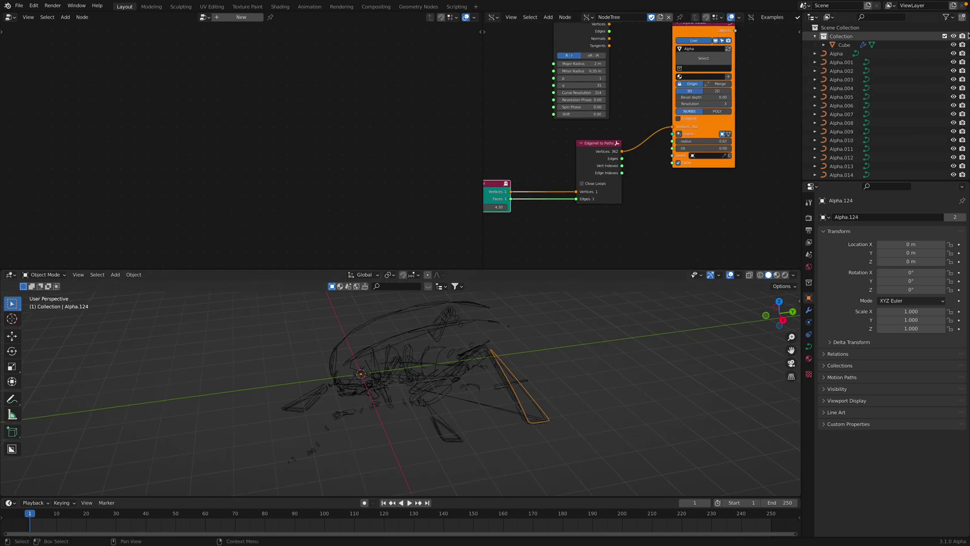
pyautogui.click(963, 18)
pyautogui.moveTo(685, 81); pyautogui.dragTo(643, 96, button='middle')
pyautogui.scroll(2, 642, 96)
pyautogui.click(659, 81)
pyautogui.click(659, 100)
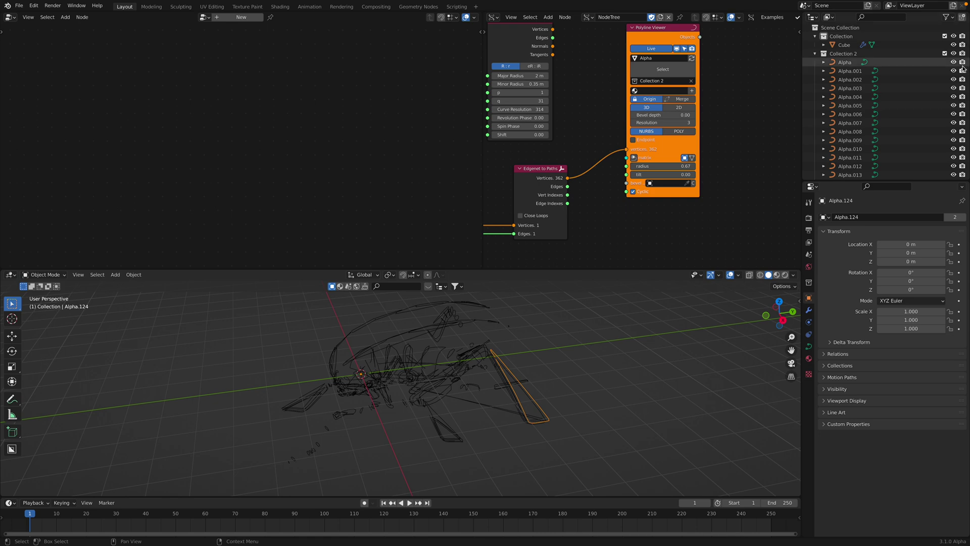
pyautogui.scroll(-4, 918, 100)
pyautogui.scroll(4, 852, 116)
pyautogui.moveTo(662, 163); pyautogui.dragTo(745, 129, button='middle')
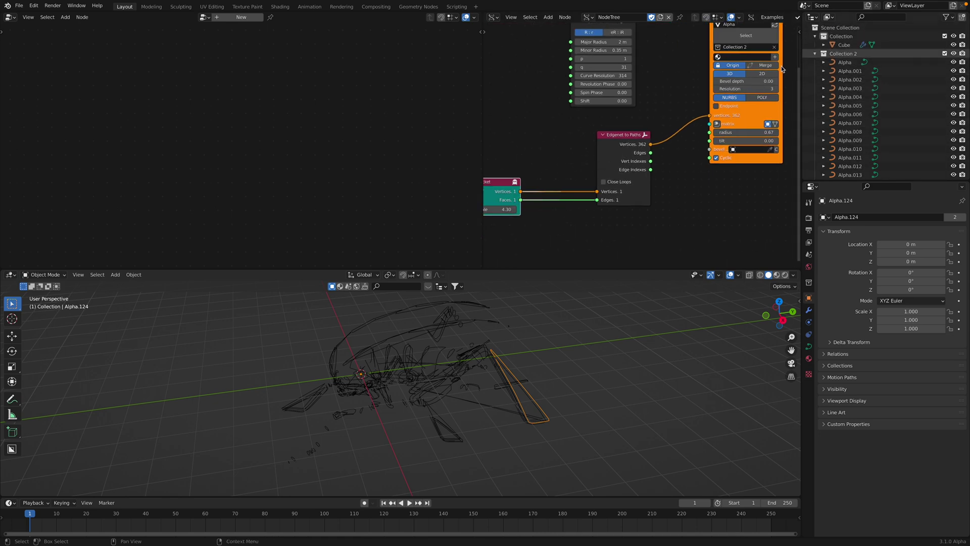
# Add a Collection Info node to the Cube's geometry nodes and set its collection to Collection 2
pyautogui.click(833, 44)
pyautogui.moveTo(265, 152); pyautogui.dragTo(207, 102, button='middle')
pyautogui.hotkey('shift', 'a')
pyautogui.write('collection')
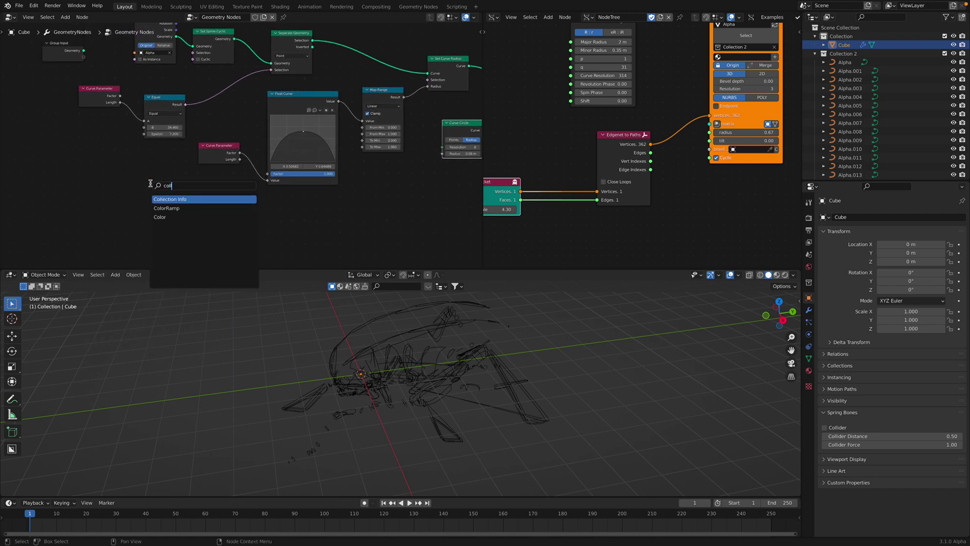
pyautogui.press('Return')
pyautogui.click(60, 191)
pyautogui.scroll(2, 93, 195)
pyautogui.moveTo(93, 195); pyautogui.dragTo(131, 180, button='middle')
pyautogui.click(110, 209)
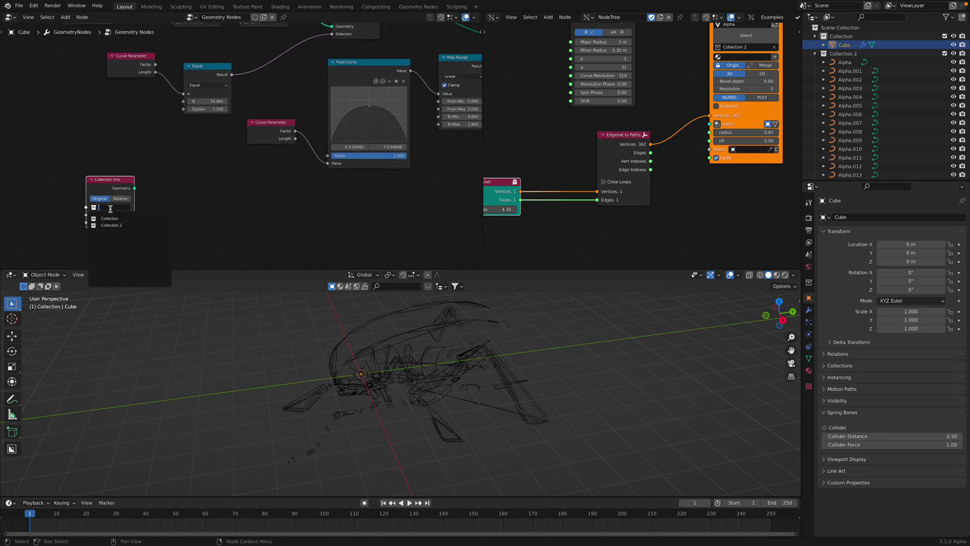
pyautogui.click(113, 224)
# Add a Realize Instances node fed by Collection Info and link its output to Separate Geometry's Geometry input
pyautogui.hotkey('shift', 'a')
pyautogui.write('realize')
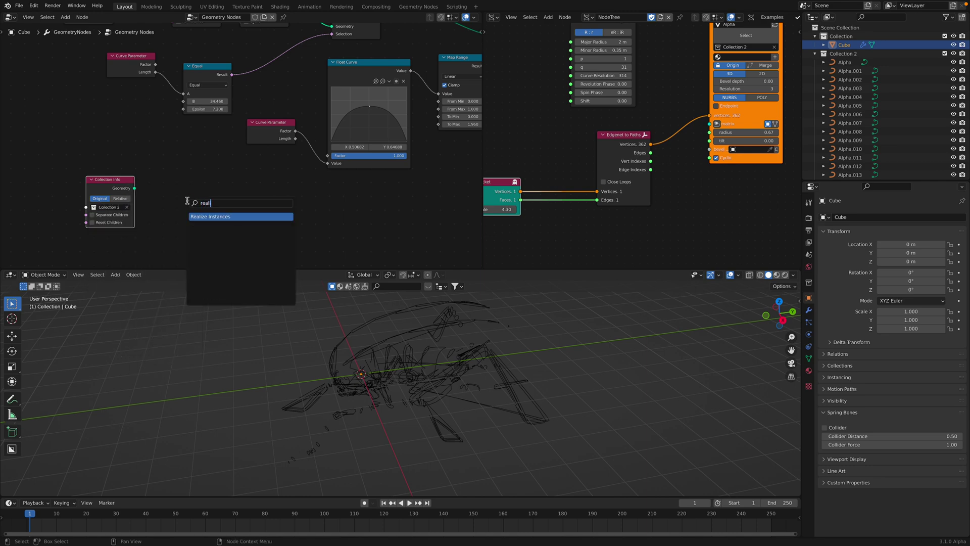
pyautogui.press('Return')
pyautogui.click(200, 204)
pyautogui.moveTo(135, 188); pyautogui.dragTo(181, 219)
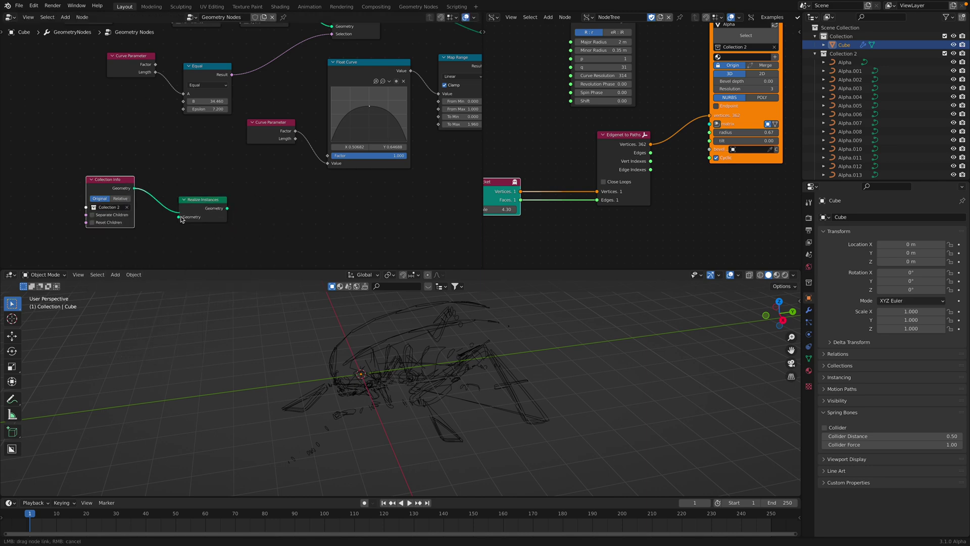
pyautogui.scroll(-2, 227, 211)
pyautogui.moveTo(227, 210); pyautogui.dragTo(180, 224, button='middle')
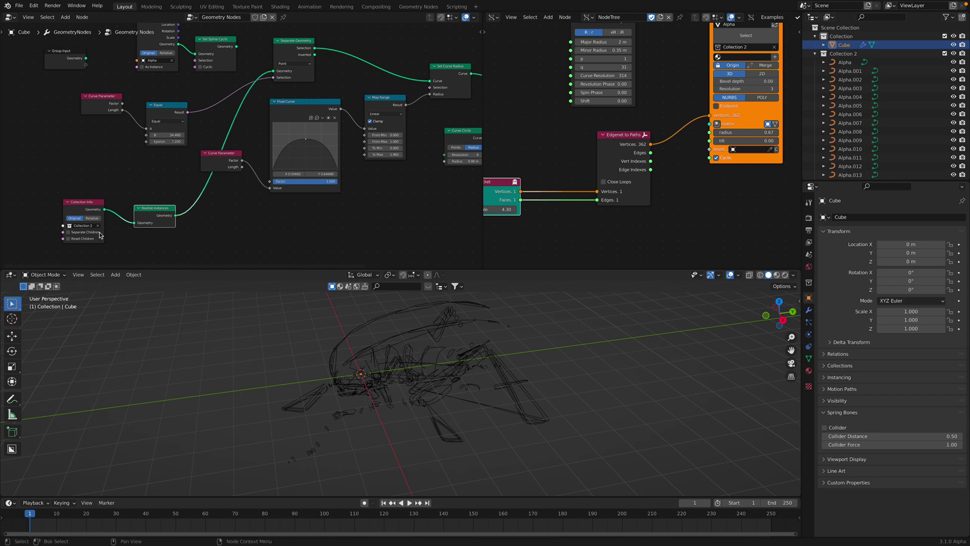
# Enable Separate Children and Reset Children on Collection Info, move Realize Instances up, and briefly play the timeline
pyautogui.moveTo(141, 212); pyautogui.dragTo(144, 185)
pyautogui.press('space')
pyautogui.press('space')
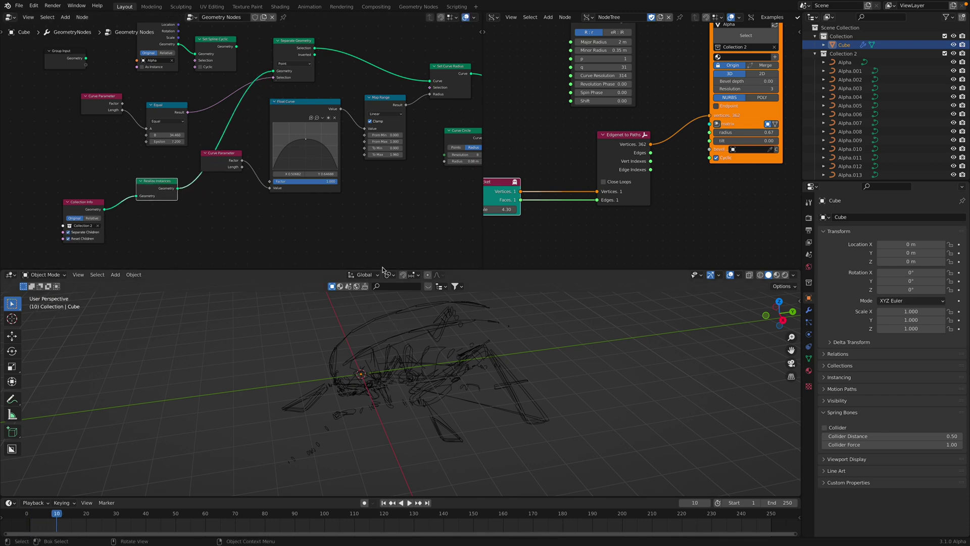
# Expose the Equal node's B and Epsilon values as inputs on the Group Input node
pyautogui.moveTo(393, 180); pyautogui.dragTo(305, 208, button='middle')
pyautogui.moveTo(160, 120); pyautogui.dragTo(236, 146, button='middle')
pyautogui.scroll(1, 236, 146)
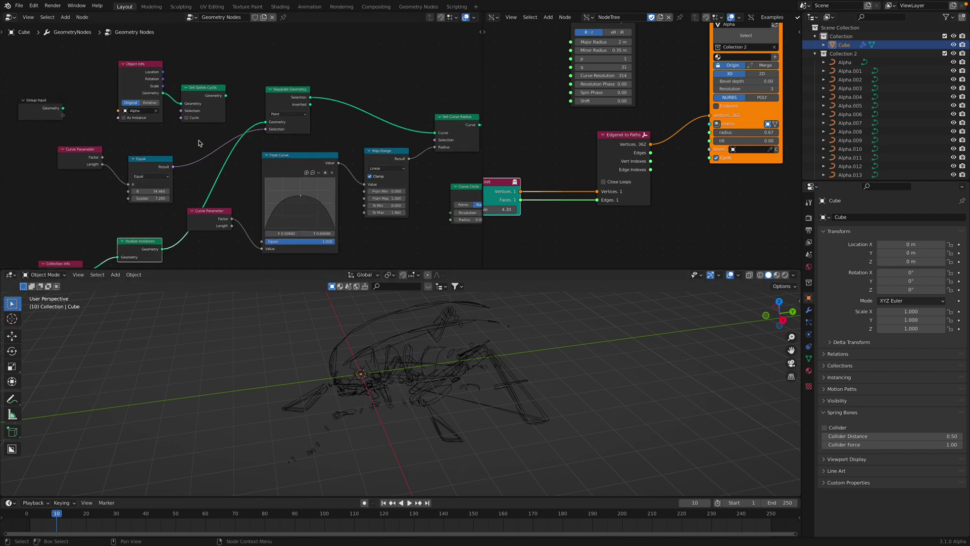
pyautogui.moveTo(129, 192); pyautogui.dragTo(116, 183)
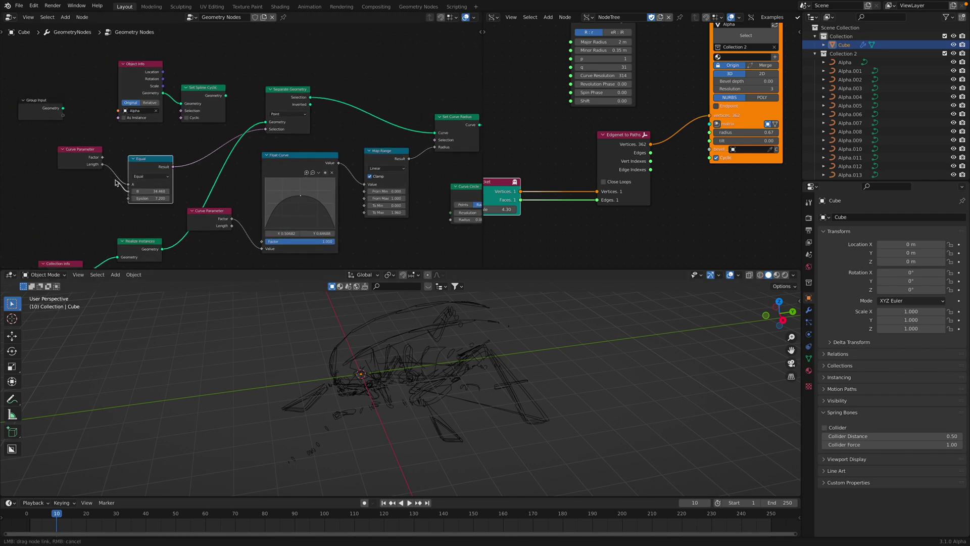
pyautogui.moveTo(68, 119); pyautogui.dragTo(65, 123)
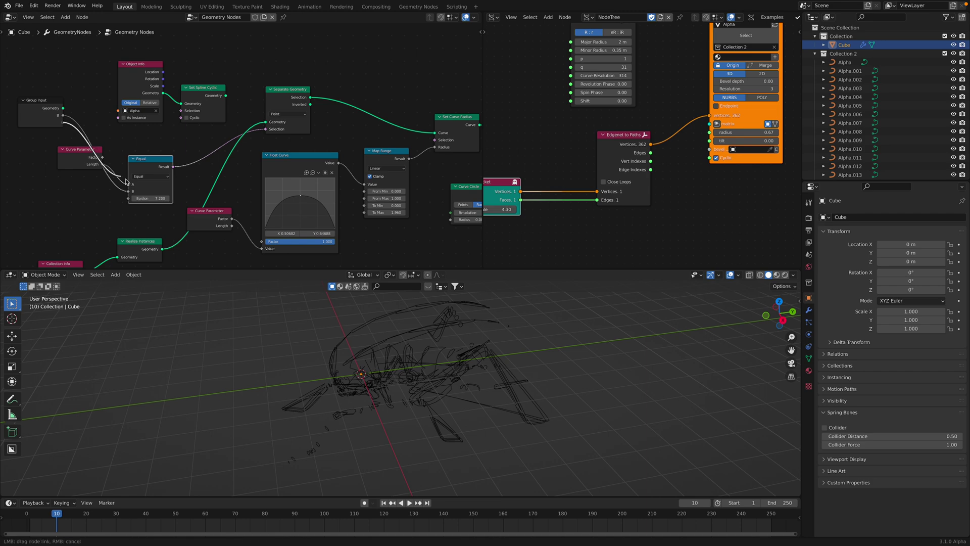
pyautogui.moveTo(133, 200); pyautogui.dragTo(63, 123)
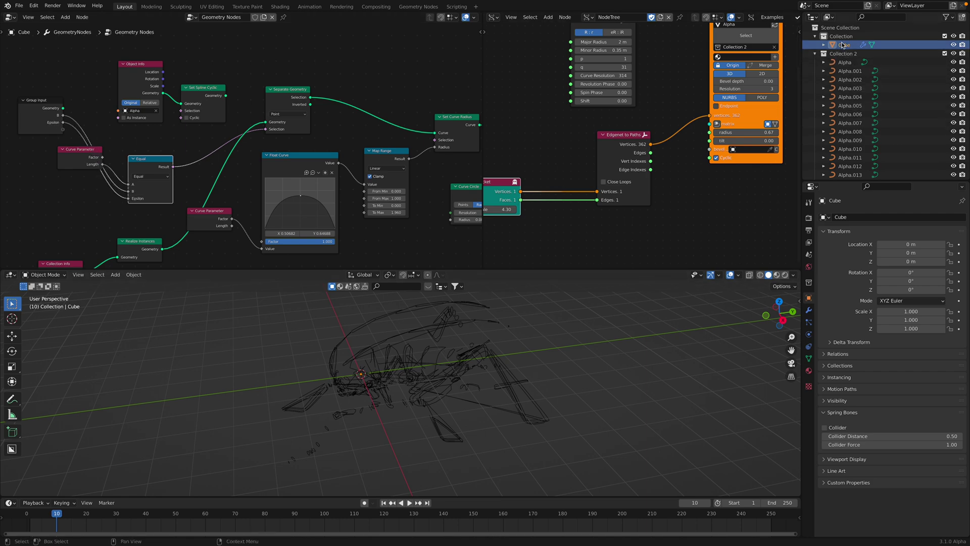
# Show the Cube's Geometry Nodes modifier settings and try to enter 1 for one of the exposed values
pyautogui.click(808, 370)
pyautogui.click(809, 359)
pyautogui.click(809, 370)
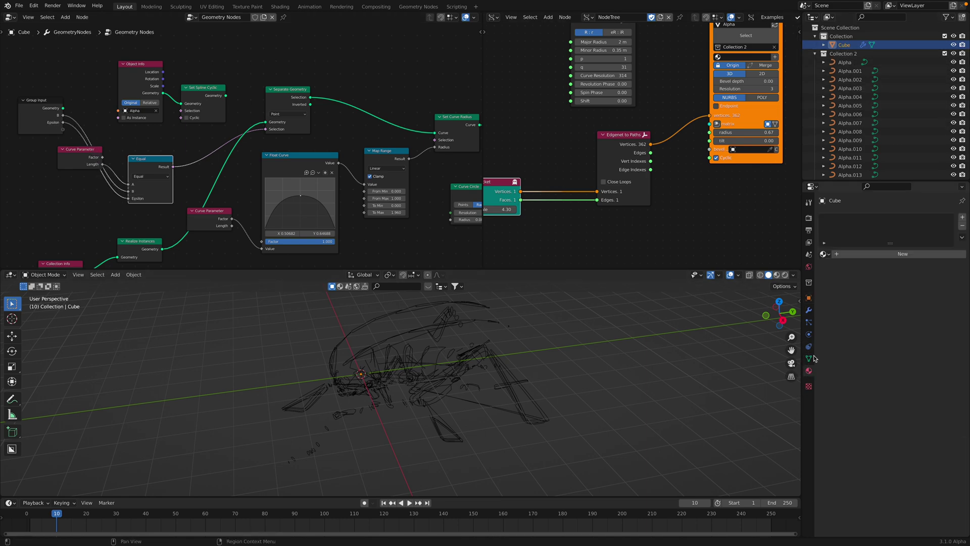
pyautogui.click(810, 309)
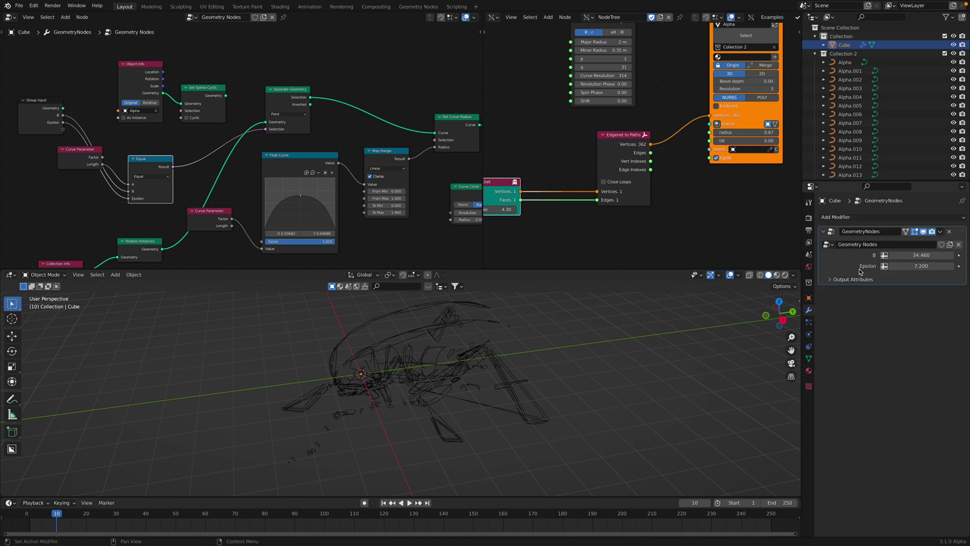
pyautogui.write('1')
pyautogui.press('Return')
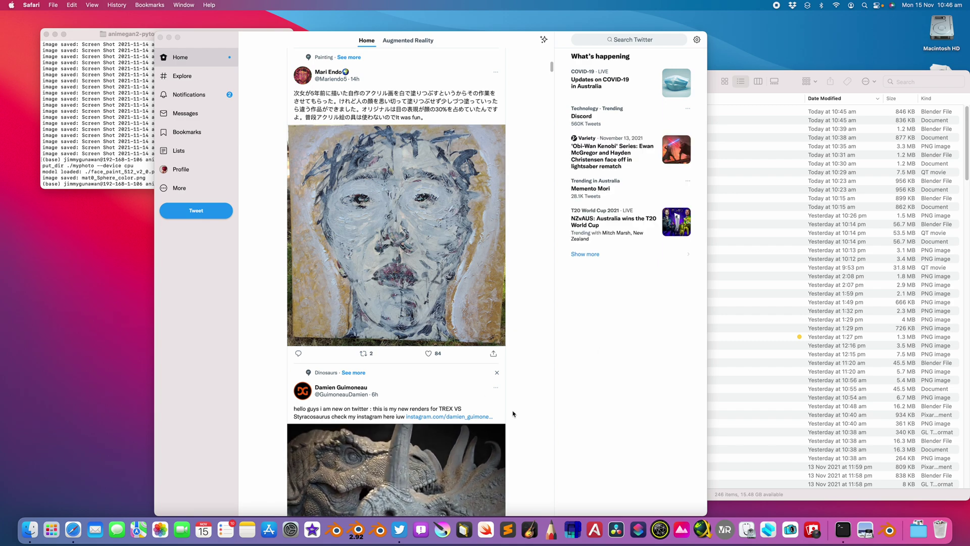
pyautogui.press('super+m')
pyautogui.click(328, 529)
pyautogui.click(437, 251)
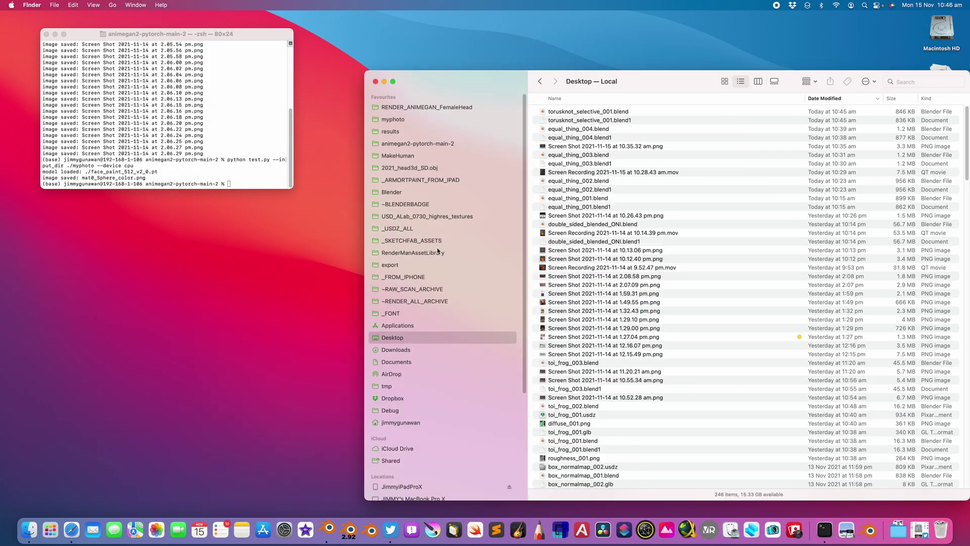
pyautogui.click(57, 53)
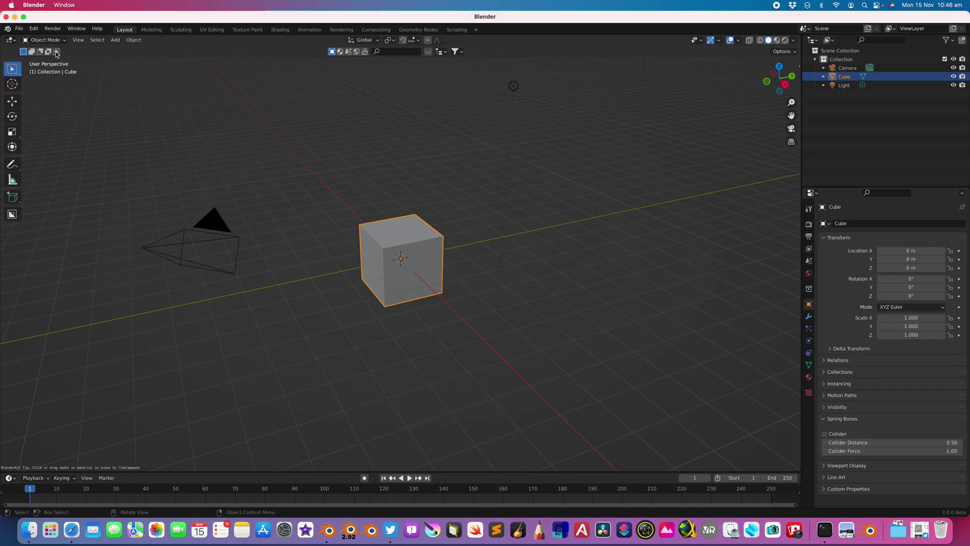
pyautogui.click(5, 17)
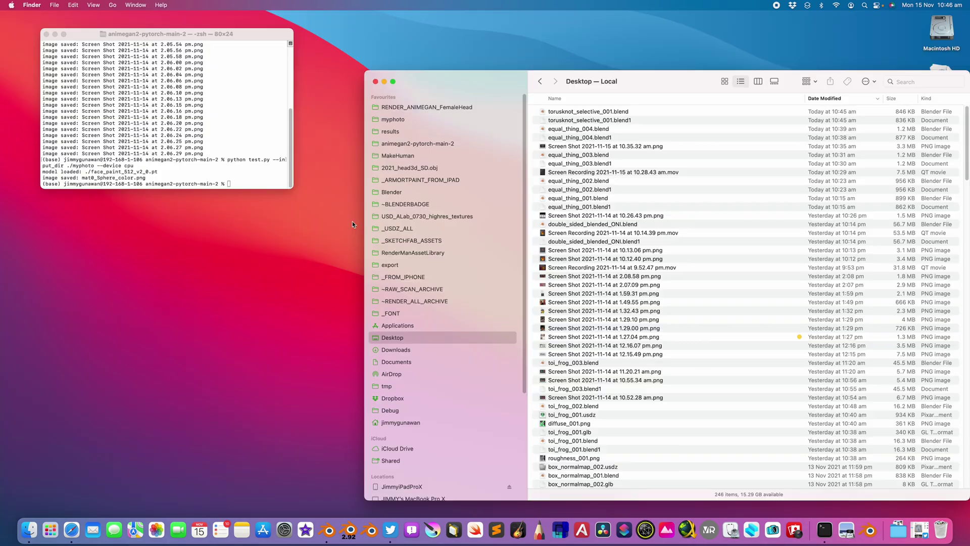
# Launch Blender from the BLENDER_31 folder in Applications
pyautogui.click(434, 327)
pyautogui.doubleClick(576, 183)
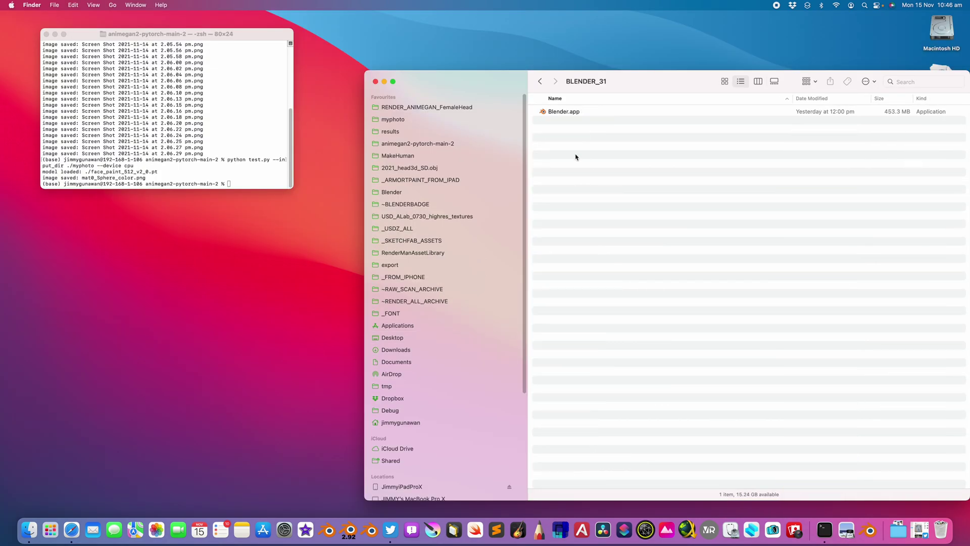
pyautogui.doubleClick(564, 112)
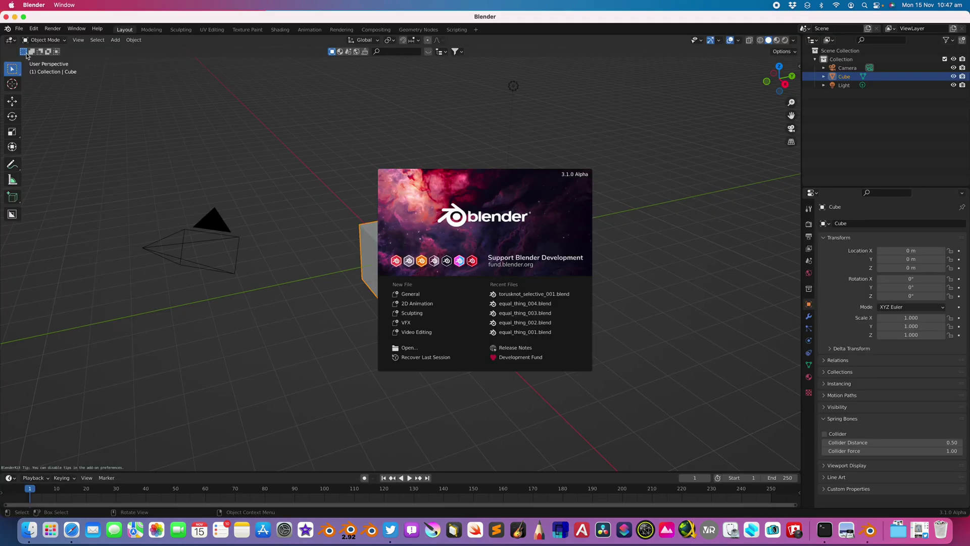
# Open the recent file equal_thing_004.blend and bring the Suzanne and Edgenet to Paths nodes into view
pyautogui.click(22, 31)
pyautogui.moveTo(44, 57)
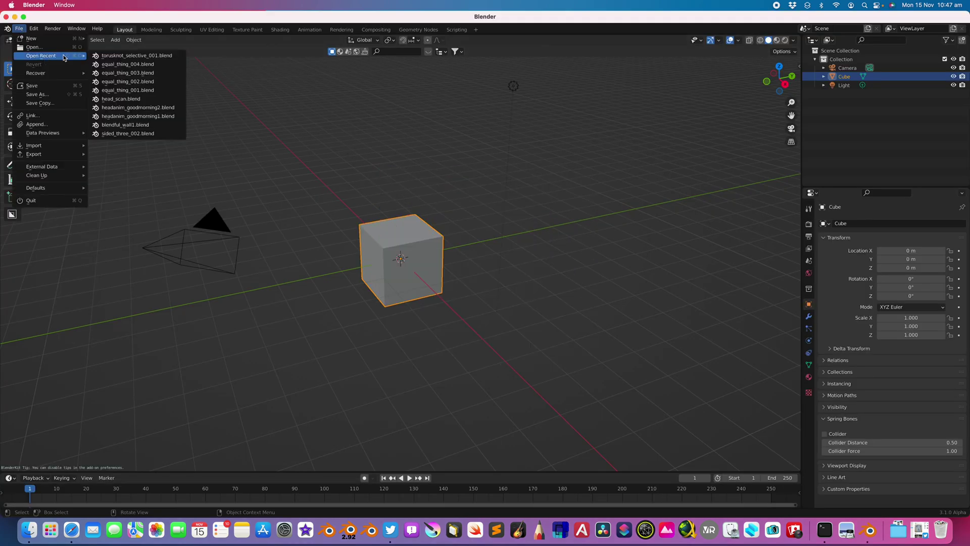
pyautogui.click(137, 64)
pyautogui.moveTo(430, 313); pyautogui.dragTo(508, 287, button='middle')
pyautogui.click(490, 289)
pyautogui.moveTo(565, 130); pyautogui.dragTo(459, 130)
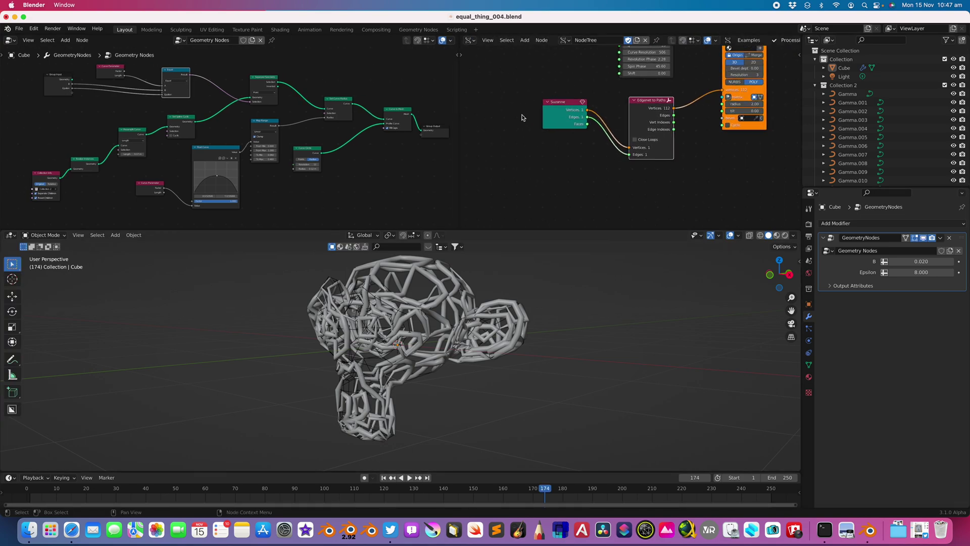
pyautogui.hotkey('alt', 'space')
pyautogui.moveTo(510, 296); pyautogui.dragTo(516, 305, button='middle')
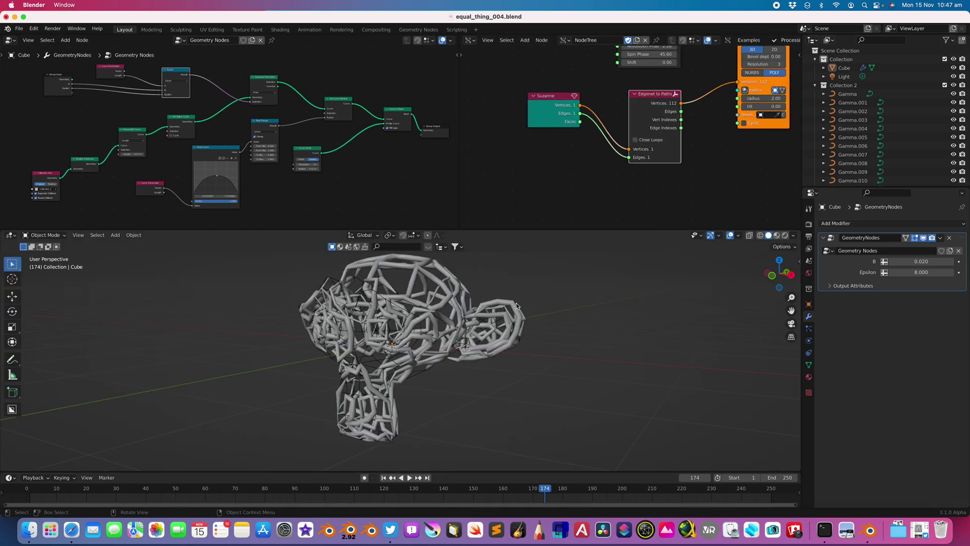
# Try different mask values in the Cube's Geometry Nodes modifier, ending with B at 0.820 and Epsilon at 1.240
pyautogui.moveTo(922, 262)
pyautogui.mouseDown()
pyautogui.moveTo(960, 262)
pyautogui.moveTo(884, 274)
pyautogui.moveTo(922, 273)
pyautogui.mouseUp()
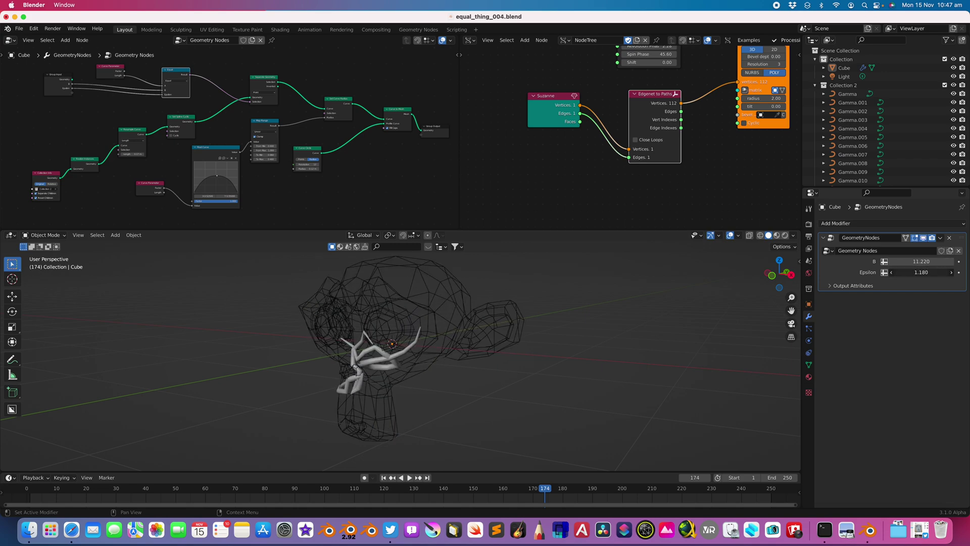
pyautogui.moveTo(515, 368); pyautogui.dragTo(556, 368, button='middle')
pyautogui.moveTo(921, 261); pyautogui.dragTo(898, 262)
# Keep the Resample Curve node in Length mode and set its Length to 0.03 m
pyautogui.scroll(5, 94, 154)
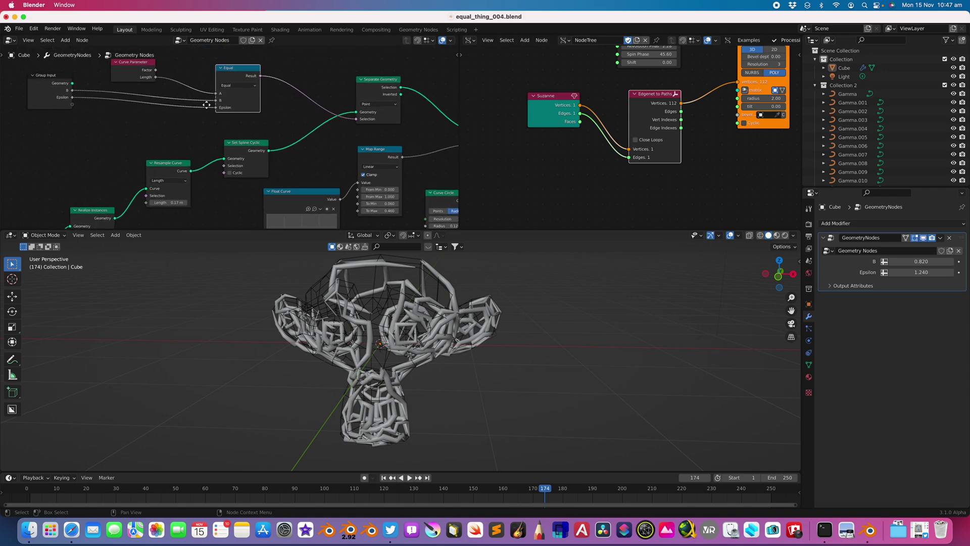
pyautogui.click(238, 95)
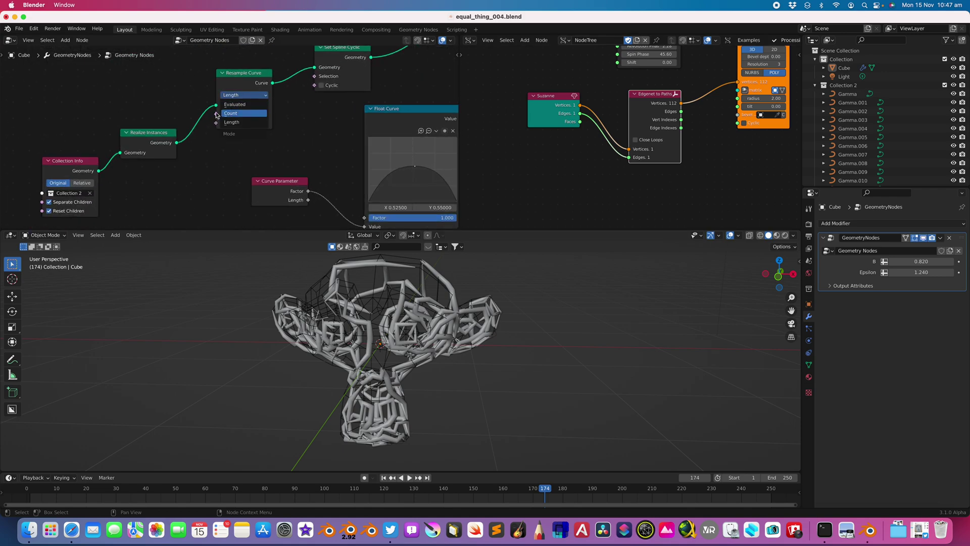
pyautogui.moveTo(243, 122)
pyautogui.keyDown('shift'); pyautogui.mouseDown()
pyautogui.moveTo(264, 123)
pyautogui.moveTo(239, 122)
pyautogui.mouseUp(); pyautogui.keyUp('shift')
pyautogui.click(243, 123)
pyautogui.write('0.2')
pyautogui.press('Return')
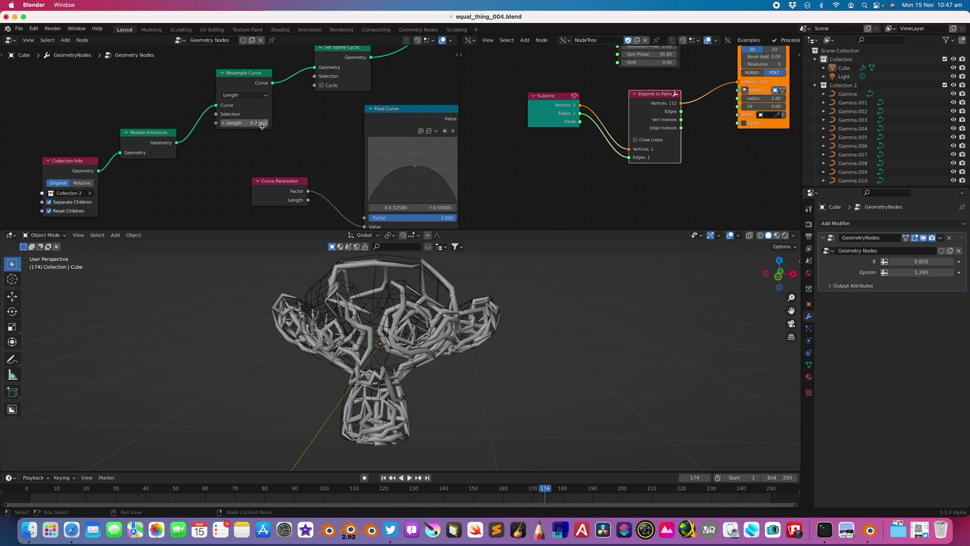
pyautogui.press('Return')
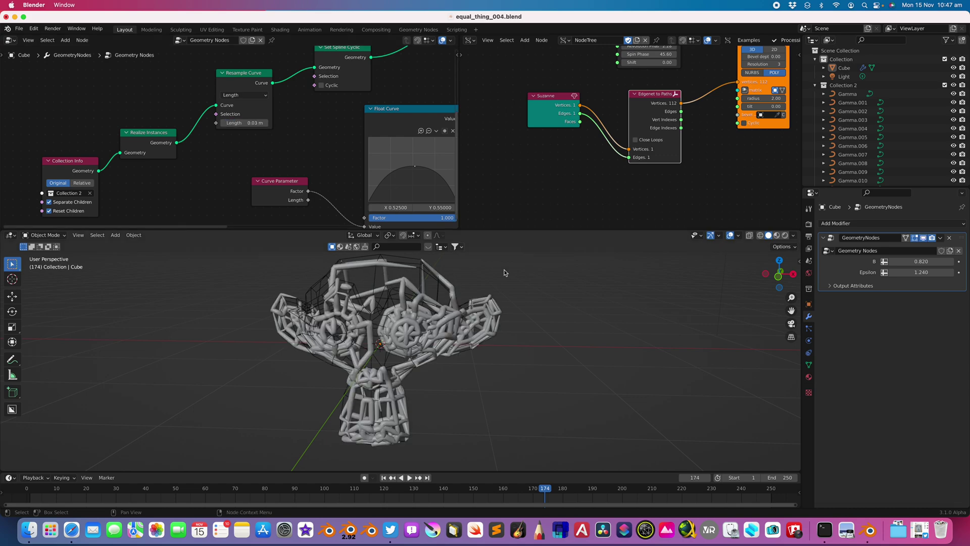
# Try an Epsilon of 12.000 in the modifier, then set Epsilon to 1 and B to 2.520 for the Suzanne tubes
pyautogui.moveTo(919, 272); pyautogui.dragTo(940, 272)
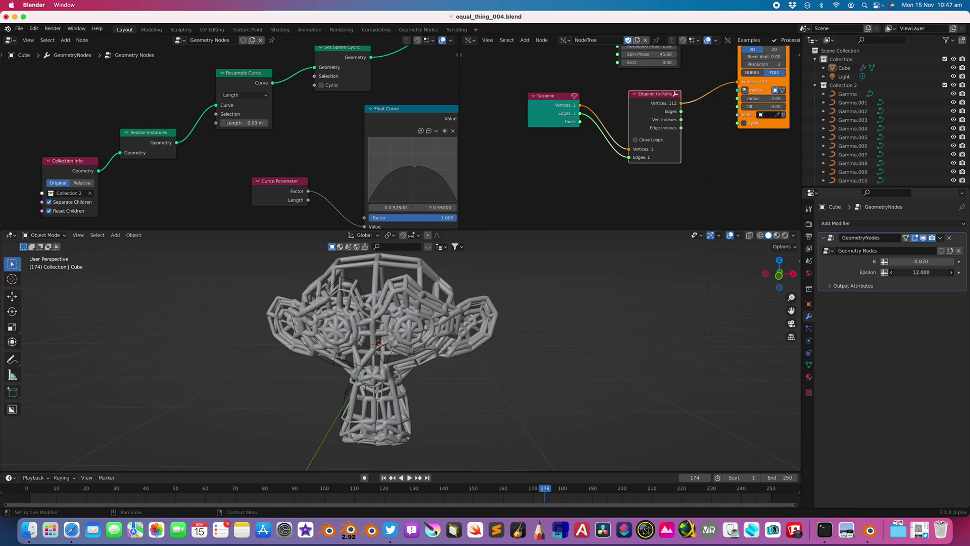
pyautogui.moveTo(940, 272)
pyautogui.mouseDown()
pyautogui.moveTo(923, 274)
pyautogui.moveTo(942, 262)
pyautogui.mouseUp()
pyautogui.click(921, 272)
pyautogui.write('1')
pyautogui.press('Return')
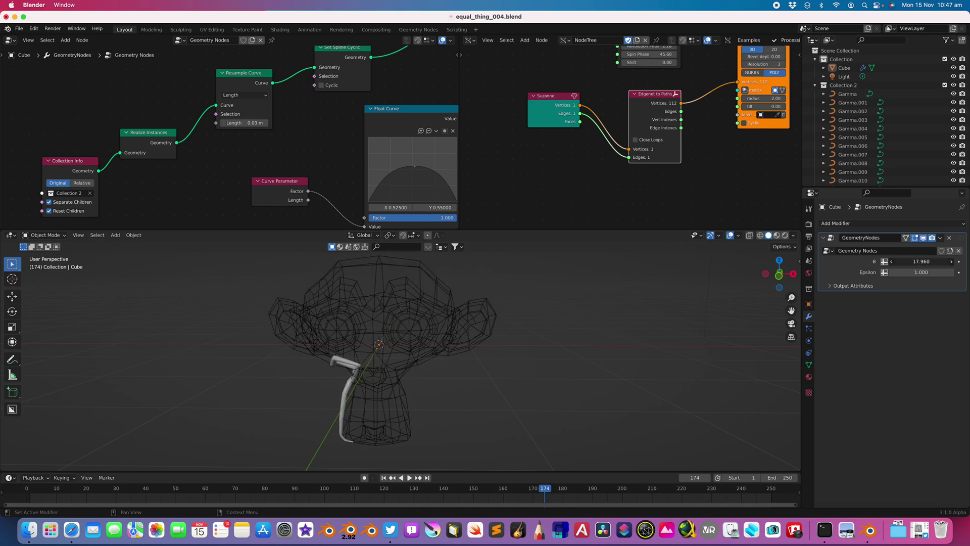
pyautogui.moveTo(942, 261); pyautogui.dragTo(892, 261)
pyautogui.moveTo(404, 323); pyautogui.dragTo(450, 327, button='middle')
pyautogui.moveTo(520, 331); pyautogui.dragTo(490, 329, button='middle')
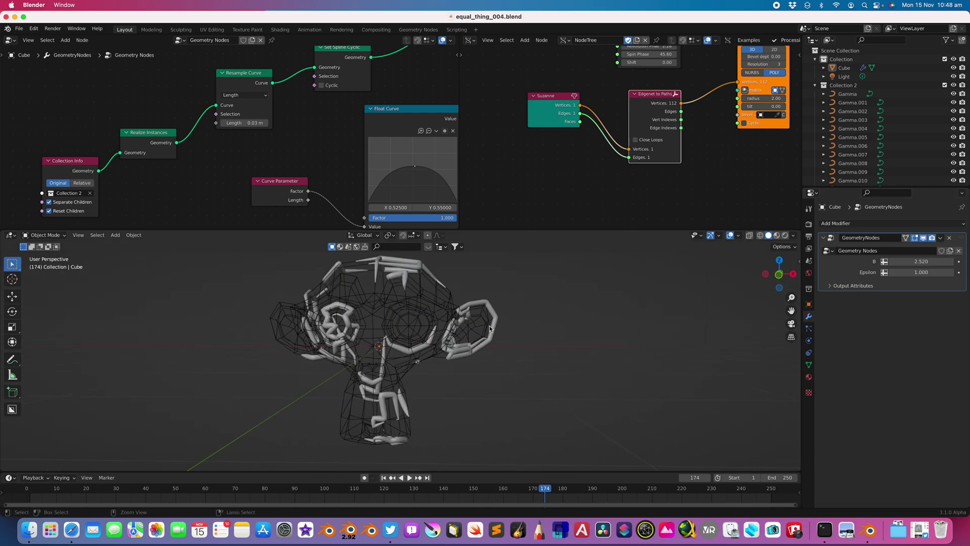
# Add a Cricket node below the Suzanne node in the Sverchok tree and save the file
pyautogui.scroll(-9, 288, 145)
pyautogui.moveTo(287, 145); pyautogui.dragTo(181, 148, button='middle')
pyautogui.scroll(-1, 558, 146)
pyautogui.moveTo(558, 146); pyautogui.dragTo(556, 135, button='middle')
pyautogui.scroll(3, 556, 138)
pyautogui.moveTo(535, 101); pyautogui.dragTo(528, 101)
pyautogui.moveTo(503, 163); pyautogui.dragTo(520, 154, button='middle')
pyautogui.hotkey('shift', 'a')
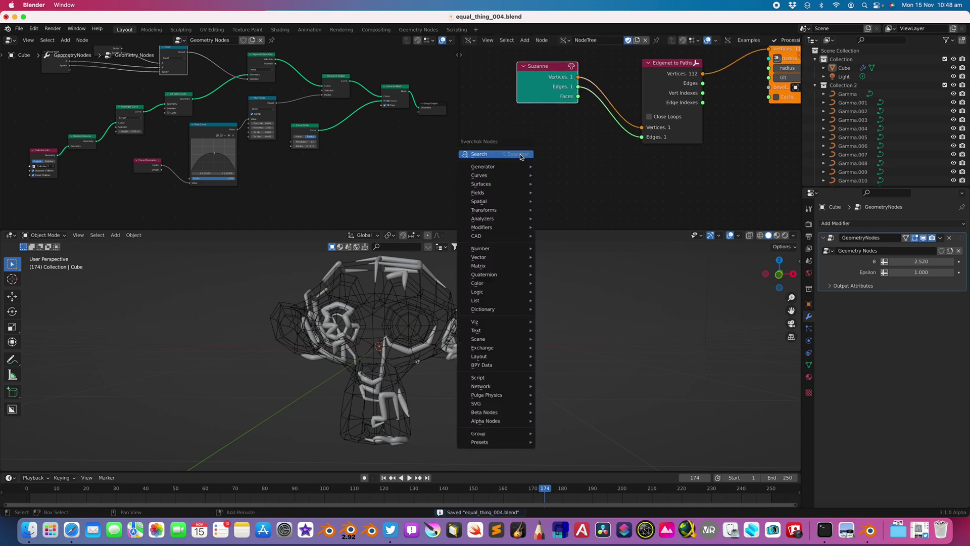
pyautogui.click(519, 153)
pyautogui.write('cric')
pyautogui.press('Return')
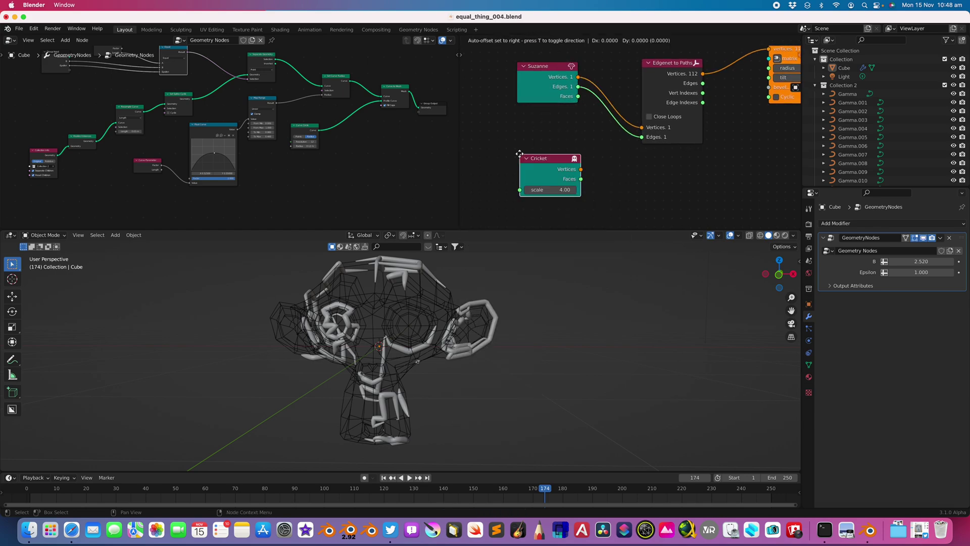
pyautogui.click(461, 151)
pyautogui.moveTo(547, 156); pyautogui.dragTo(550, 150, button='middle')
pyautogui.click(555, 154)
pyautogui.hotkey('ctrl', 's')
# Search for and add a Polygons to Edges node beside the Cricket node
pyautogui.hotkey('shift', 'a')
pyautogui.click(554, 153)
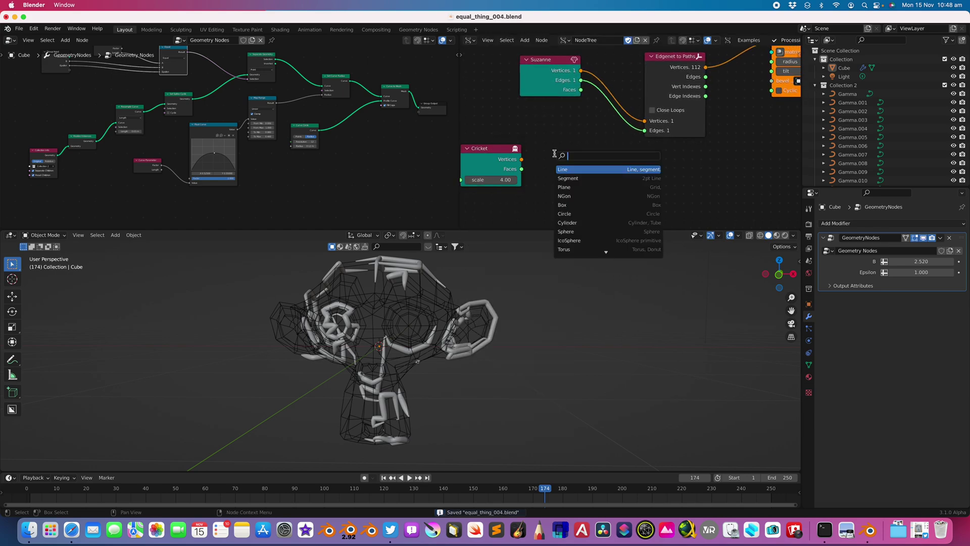
pyautogui.write('polyg')
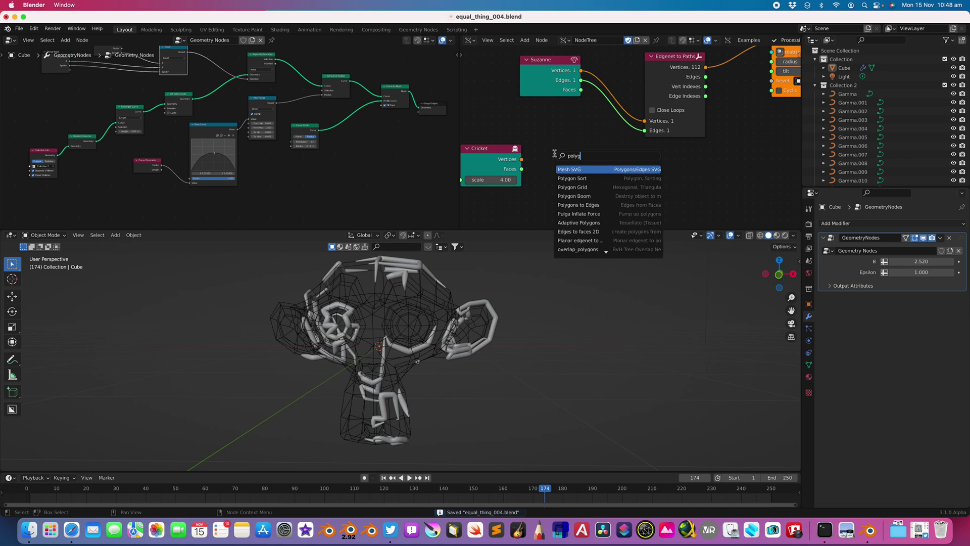
pyautogui.write('edge')
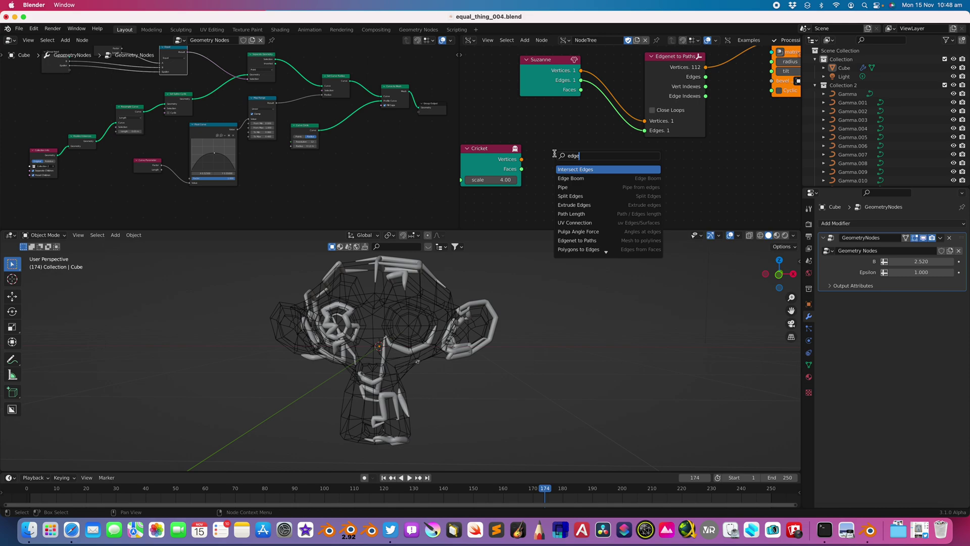
pyautogui.press('Down')
pyautogui.press('Down')
pyautogui.press('Down')
pyautogui.press('Down')
pyautogui.press('Down')
pyautogui.press('Down')
pyautogui.press('Down')
pyautogui.press('Down')
pyautogui.press('Down')
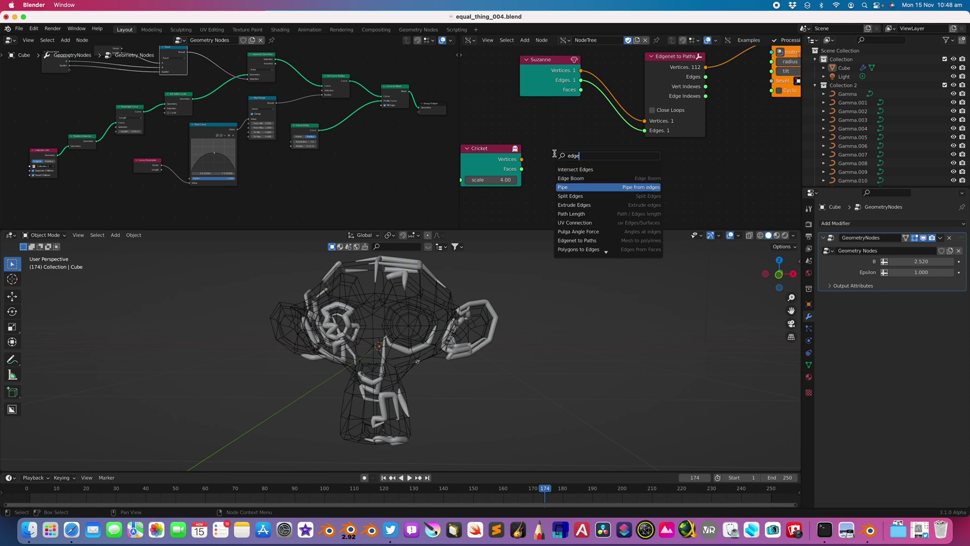
pyautogui.press('Return')
pyautogui.click(554, 154)
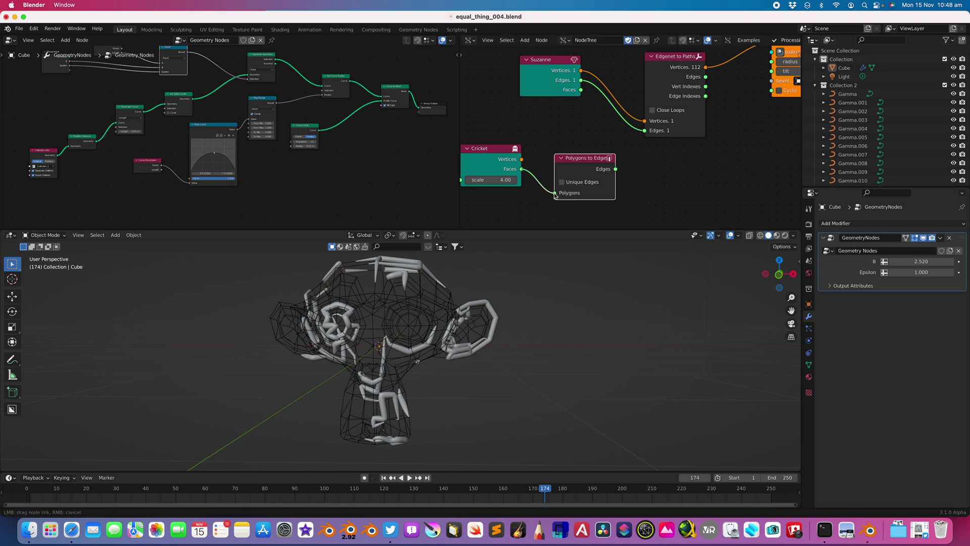
# Link Cricket Faces to Polygons to Edges with Unique Edges on, and feed Cricket Vertices and the resulting Edges into Edgenet to Paths
pyautogui.moveTo(555, 196); pyautogui.dragTo(554, 198)
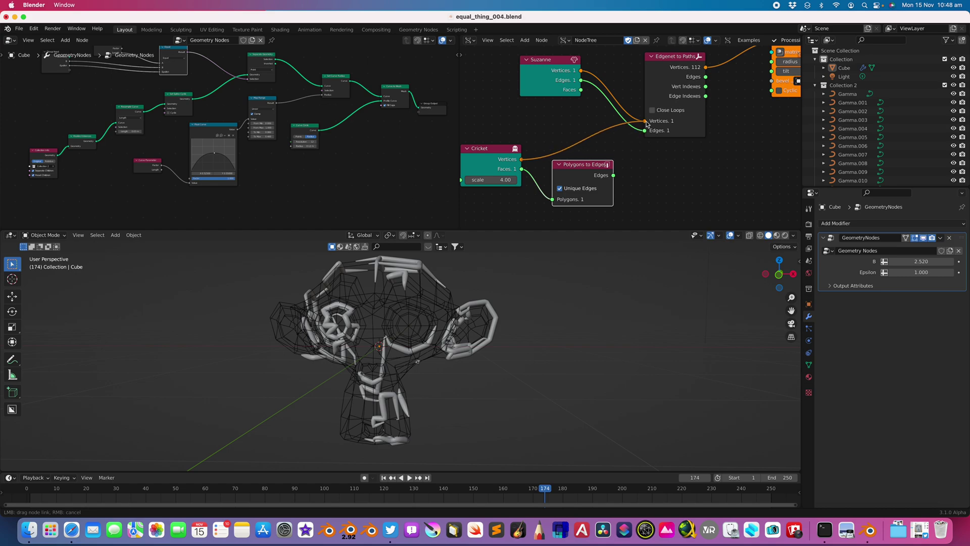
pyautogui.moveTo(647, 124); pyautogui.dragTo(644, 121)
pyautogui.moveTo(613, 175); pyautogui.dragTo(645, 130)
# Enlarge the 3D viewport, save the file, and vary the modifier's B value on the cricket, ending at 6.600
pyautogui.moveTo(581, 307); pyautogui.dragTo(577, 342, button='middle')
pyautogui.moveTo(919, 263)
pyautogui.mouseDown()
pyautogui.moveTo(873, 264)
pyautogui.moveTo(945, 263)
pyautogui.moveTo(925, 263)
pyautogui.mouseUp()
pyautogui.moveTo(625, 230); pyautogui.dragTo(627, 176)
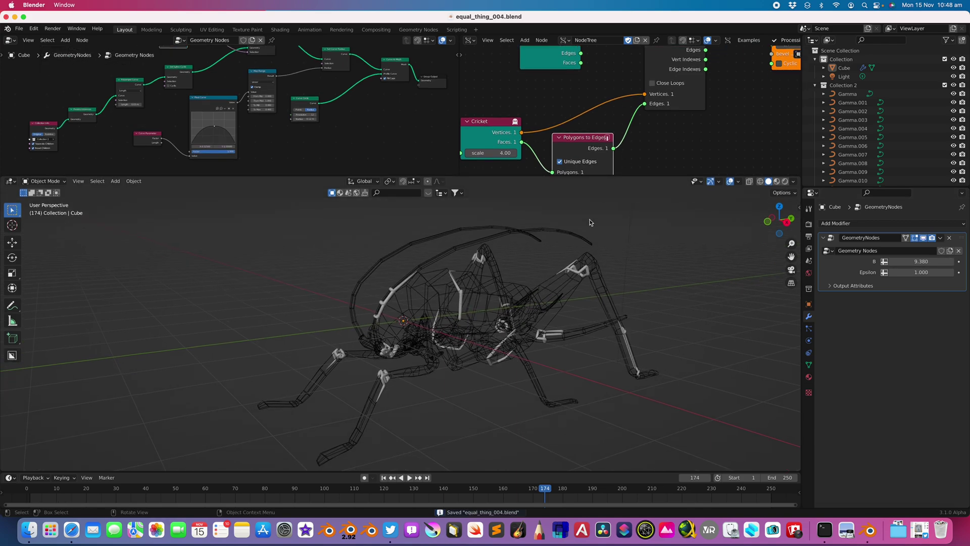
pyautogui.moveTo(921, 262)
pyautogui.mouseDown()
pyautogui.moveTo(937, 262)
pyautogui.moveTo(919, 261)
pyautogui.mouseUp()
pyautogui.moveTo(604, 302); pyautogui.dragTo(734, 296, button='middle')
pyautogui.press('super+s')
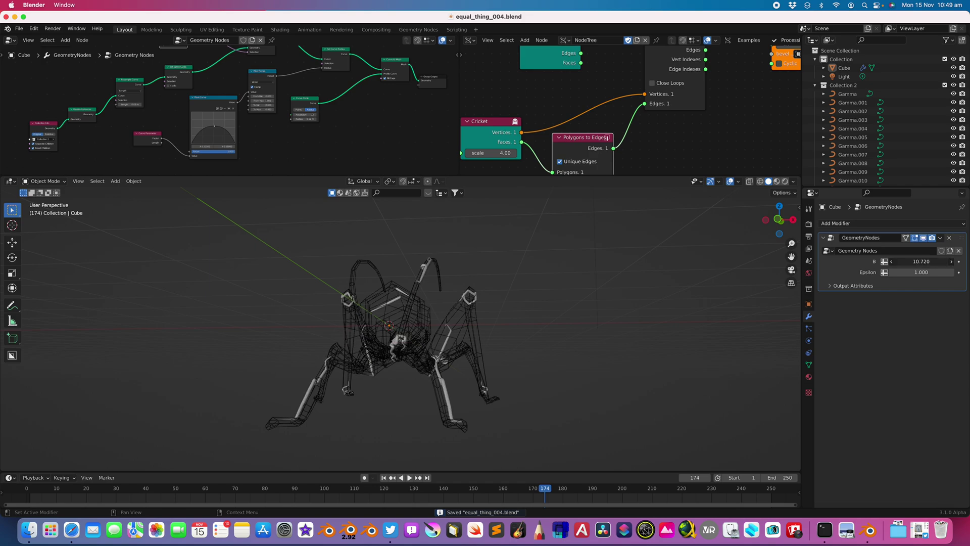
pyautogui.moveTo(921, 262)
pyautogui.mouseDown()
pyautogui.moveTo(895, 262)
pyautogui.moveTo(925, 261)
pyautogui.moveTo(907, 262)
pyautogui.mouseUp()
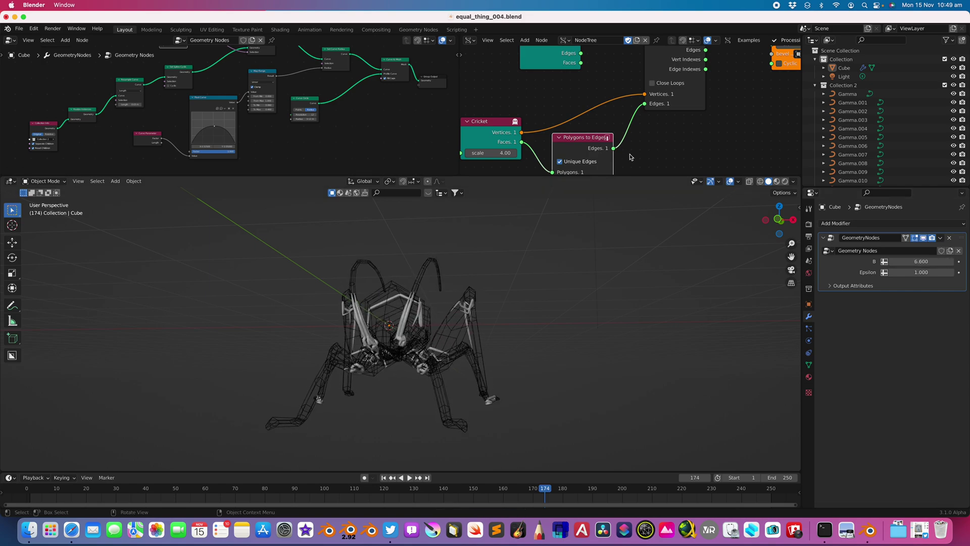
# Turn off Unique Edges, set the Cube modifier's B to 10.820 and Epsilon to 1.180, and save the file
pyautogui.moveTo(578, 159); pyautogui.dragTo(592, 135, button='middle')
pyautogui.moveTo(655, 269); pyautogui.dragTo(618, 276, button='middle')
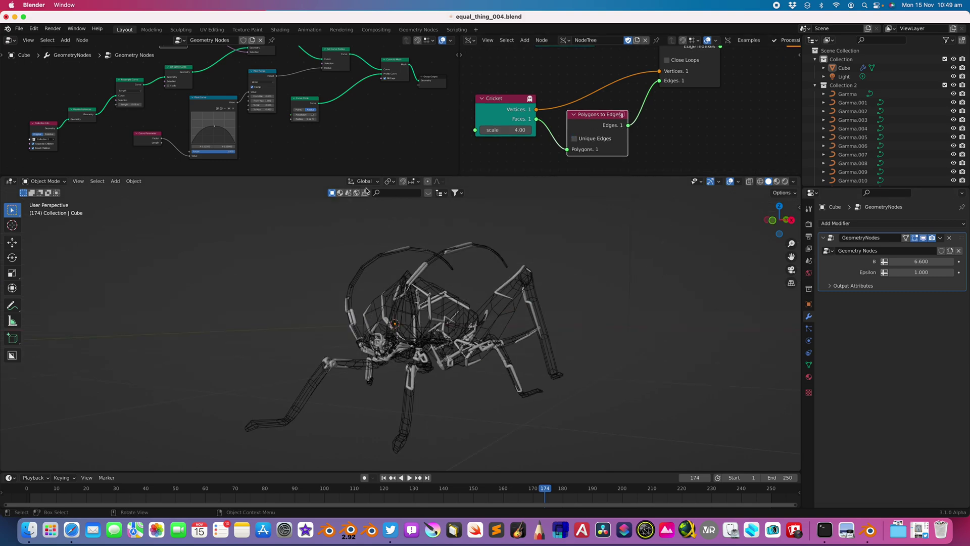
pyautogui.moveTo(921, 262); pyautogui.dragTo(897, 262)
pyautogui.moveTo(921, 261)
pyautogui.mouseDown()
pyautogui.moveTo(953, 261)
pyautogui.moveTo(924, 261)
pyautogui.mouseUp()
pyautogui.moveTo(607, 303); pyautogui.dragTo(639, 306, button='middle')
pyautogui.press('super+s')
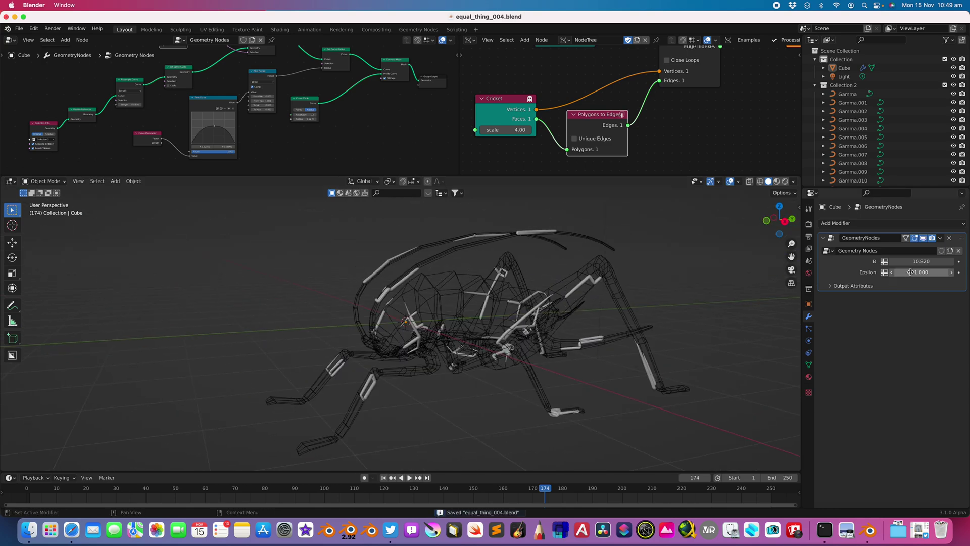
pyautogui.moveTo(657, 262); pyautogui.dragTo(407, 238, button='middle')
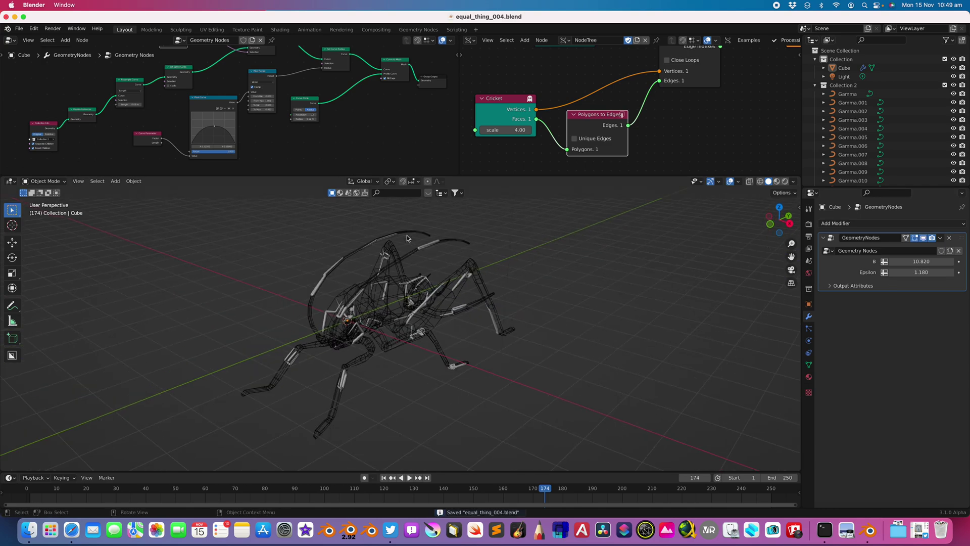
# Select the Cube, collapse Collection 2 in the outliner, and duplicate the Cube in place
pyautogui.click(435, 246)
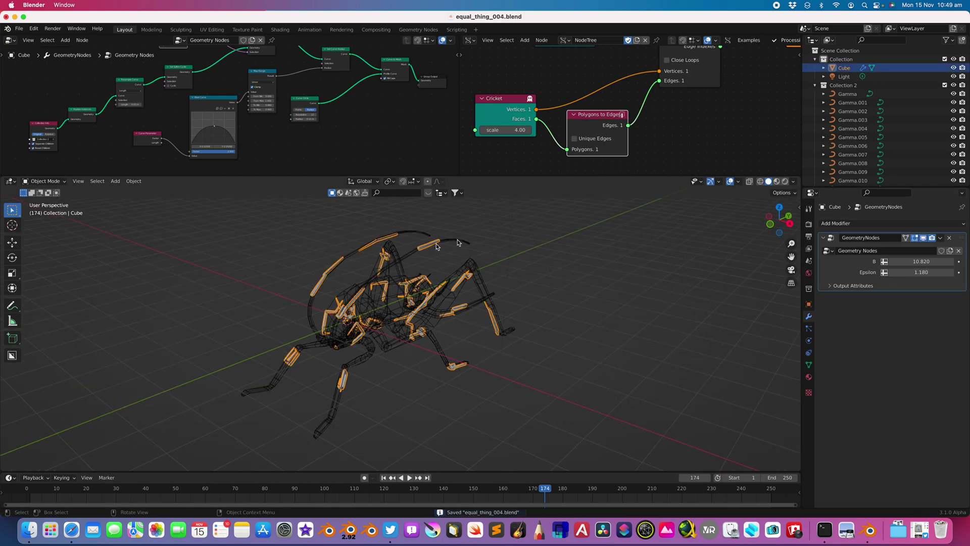
pyautogui.click(815, 85)
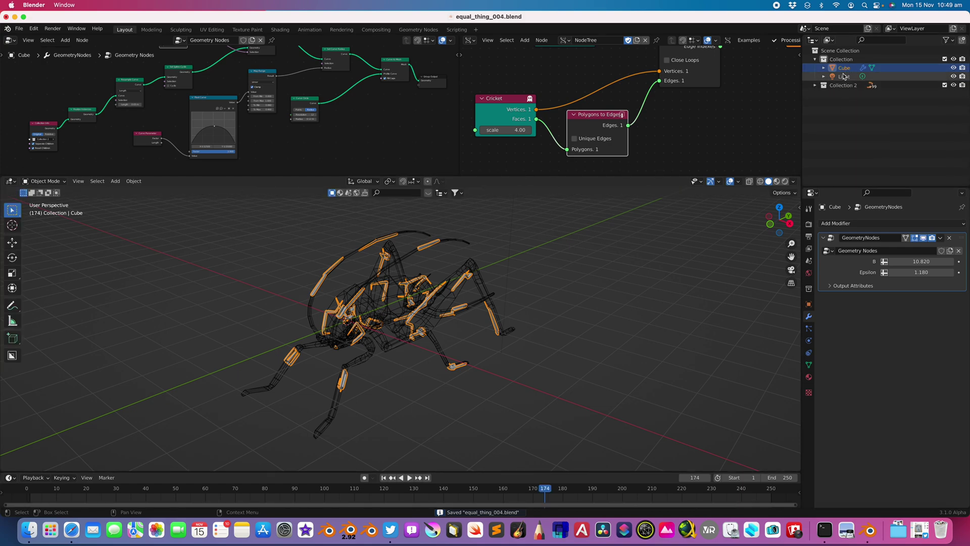
pyautogui.click(815, 85)
pyautogui.click(815, 86)
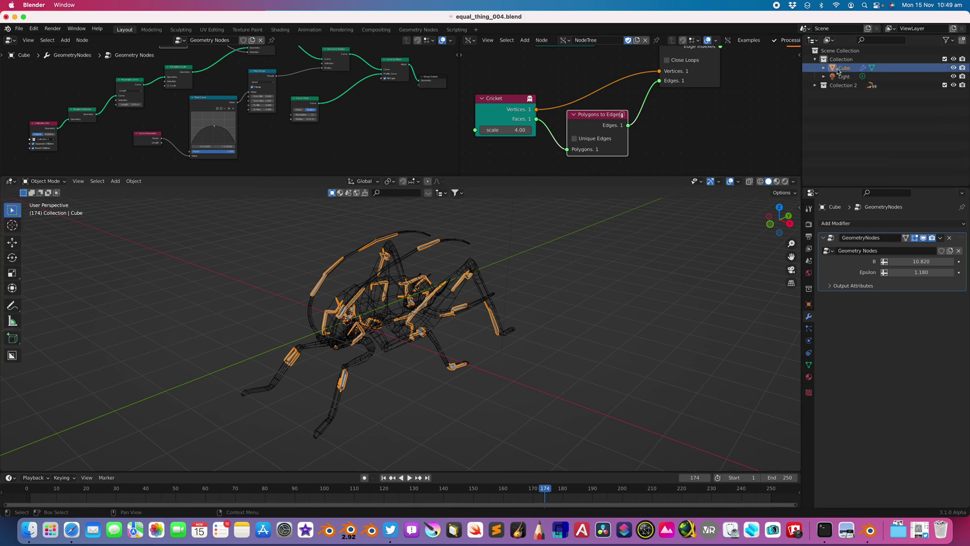
pyautogui.hotkey('shift', 'd')
pyautogui.press('Escape')
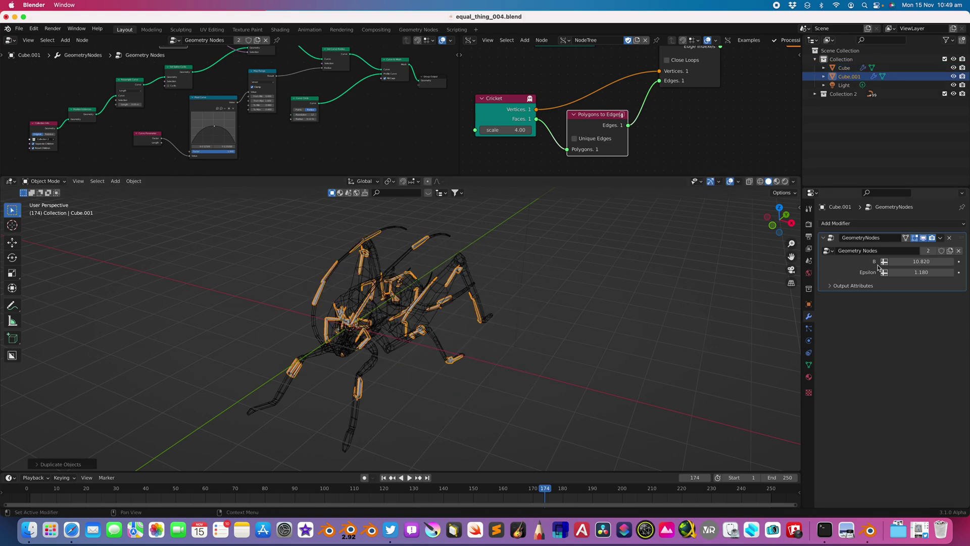
# Set the duplicate cube's modifier to B 6.820 and Epsilon 2.860, deselect it, and save the file
pyautogui.moveTo(921, 261)
pyautogui.mouseDown()
pyautogui.moveTo(934, 262)
pyautogui.moveTo(872, 261)
pyautogui.moveTo(935, 272)
pyautogui.mouseUp()
pyautogui.moveTo(621, 309); pyautogui.dragTo(702, 308, button='middle')
pyautogui.click(596, 290)
pyautogui.press('super+s')
pyautogui.scroll(-4, 253, 119)
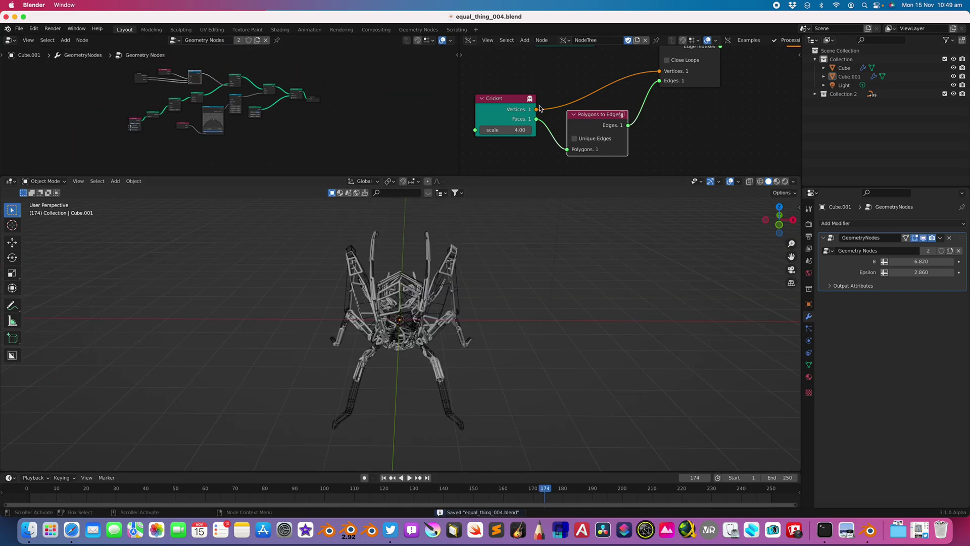
pyautogui.hotkey('ctrl', 'Right')
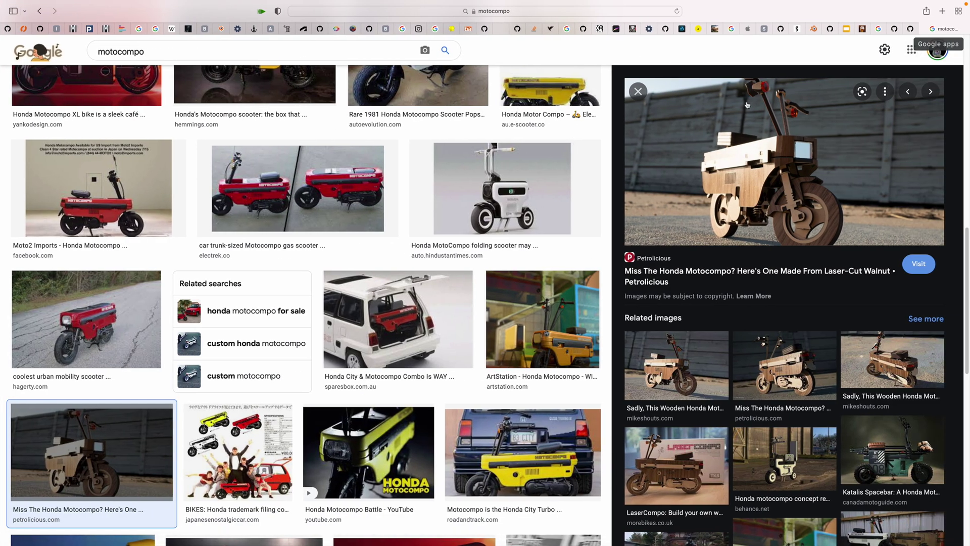
pyautogui.hotkey('ctrl', 'Left')
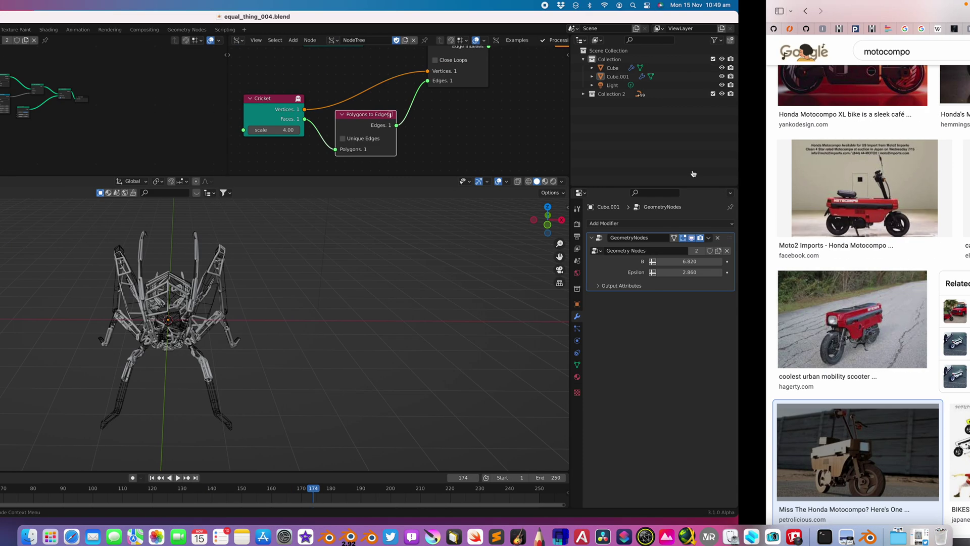
pyautogui.moveTo(447, 323); pyautogui.dragTo(375, 330, button='middle')
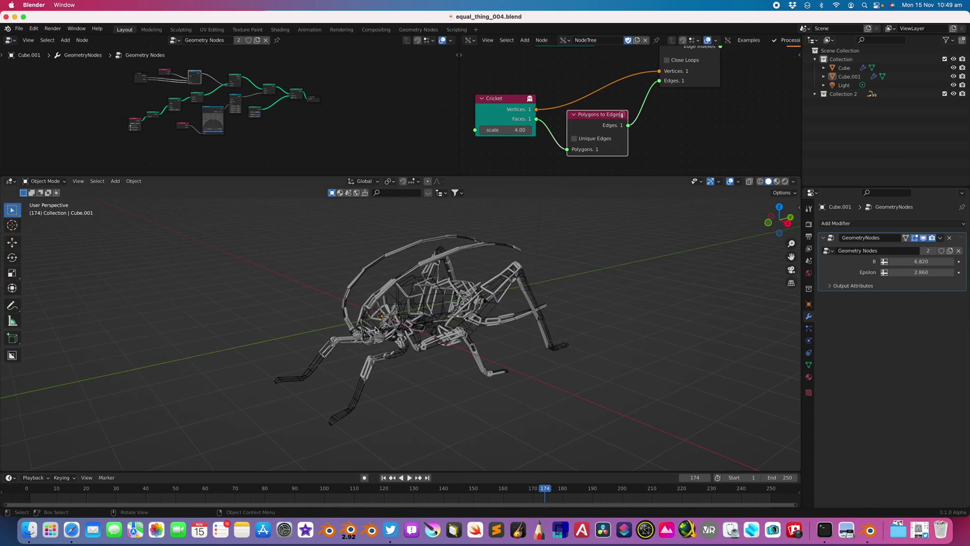